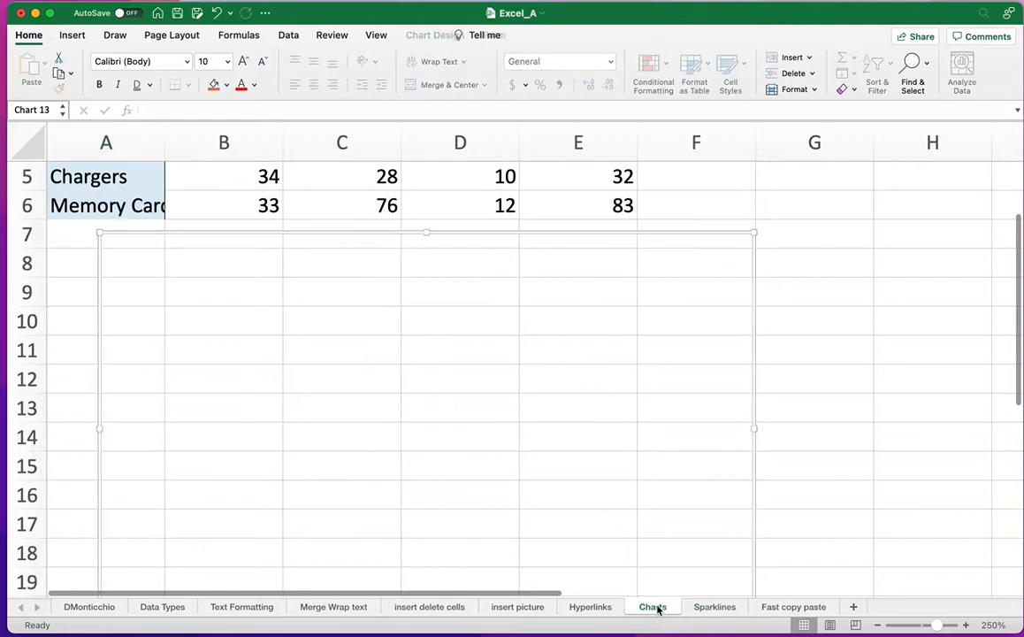
Switch from the Charts sheet to the Sparklines sheet and widen column F beside the sales data.
{"action": "scroll", "coordinate": [502, 387], "scroll_direction": "up", "scroll_amount": 3}
{"action": "left_click", "coordinate": [787, 327]}
{"action": "left_click", "coordinate": [680, 368]}
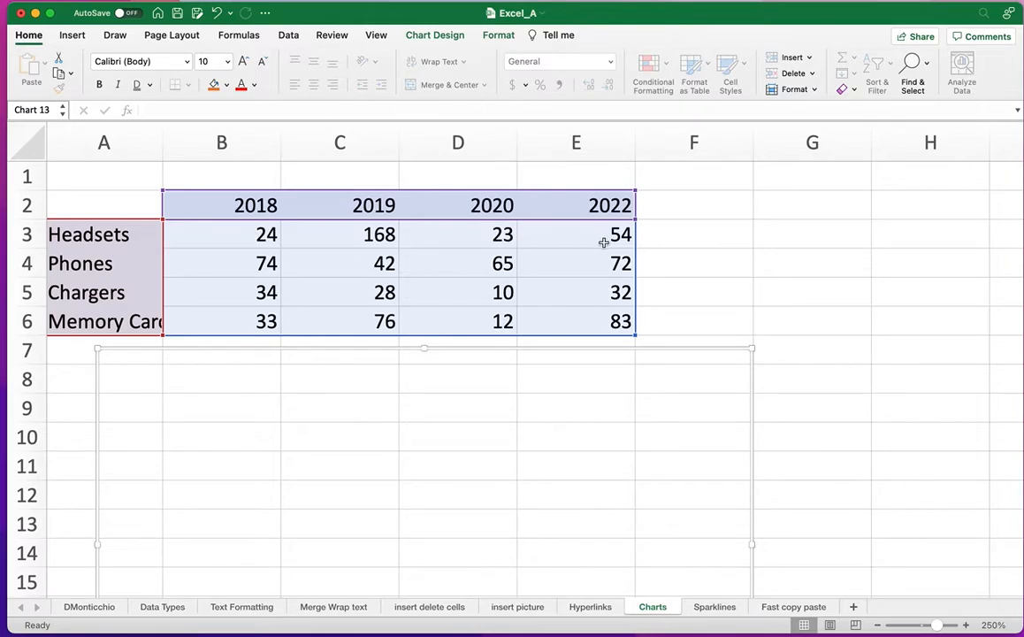
{"action": "left_click", "coordinate": [720, 608]}
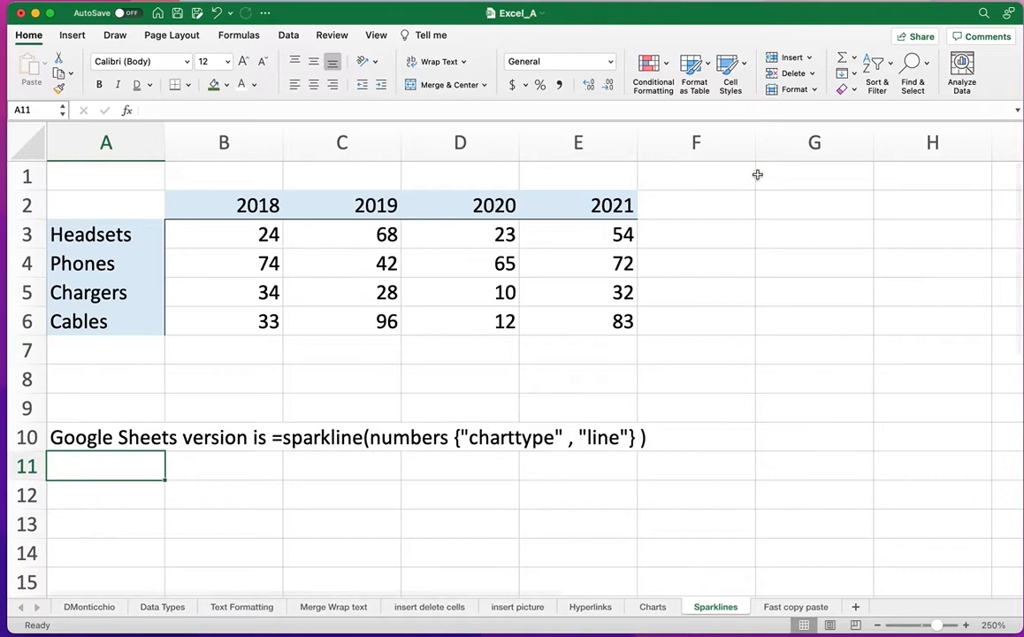
{"action": "left_click_drag", "start_coordinate": [756, 139], "coordinate": [881, 146]}
Insert a line sparkline in cell F3 for the Headsets data in B3:E3.
{"action": "left_click", "coordinate": [717, 233]}
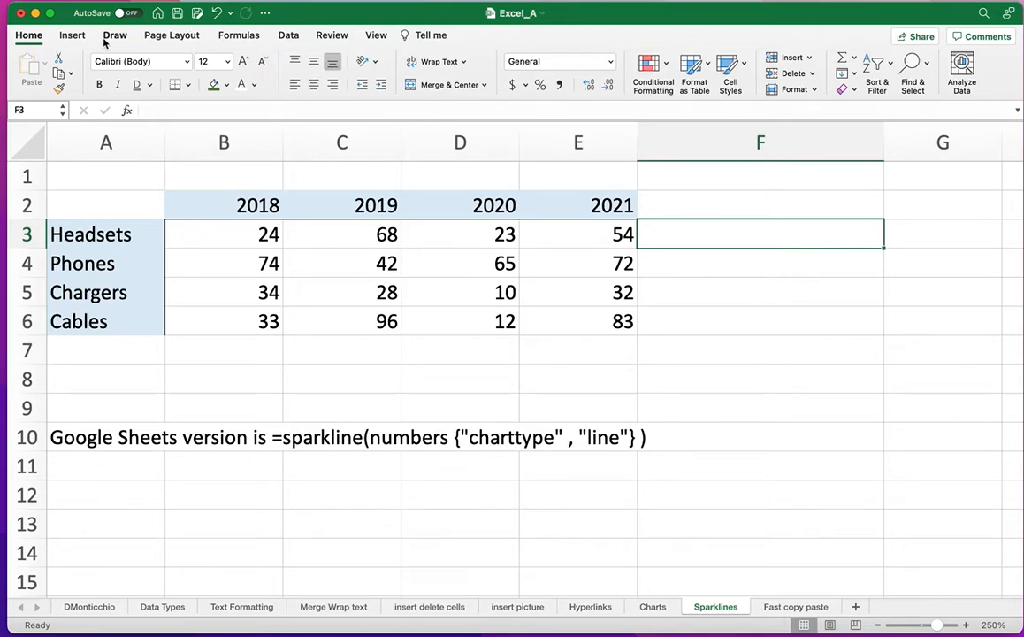
{"action": "left_click", "coordinate": [74, 36]}
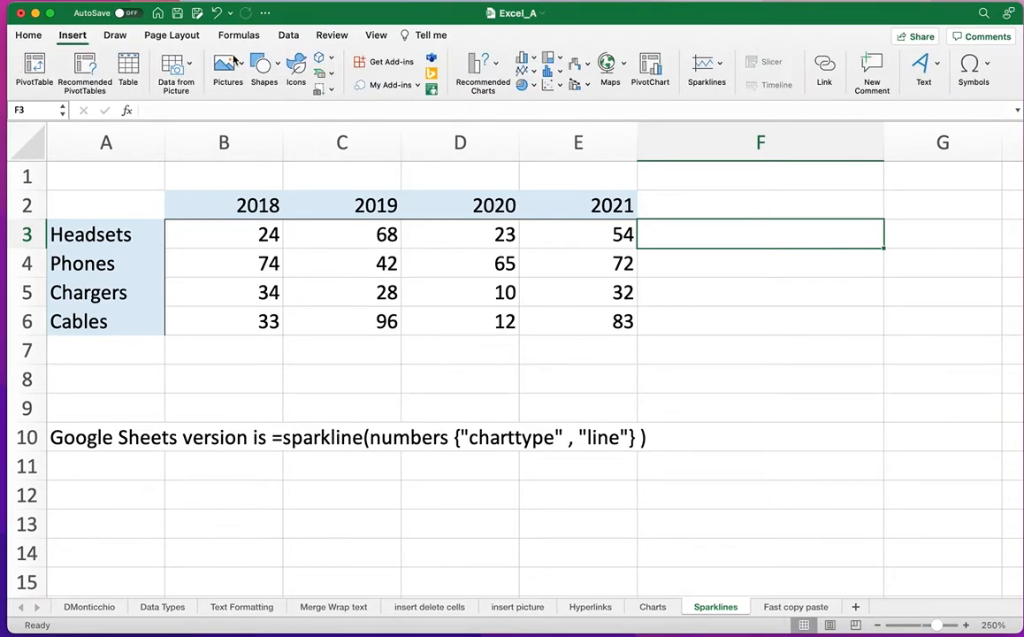
{"action": "left_click", "coordinate": [700, 69]}
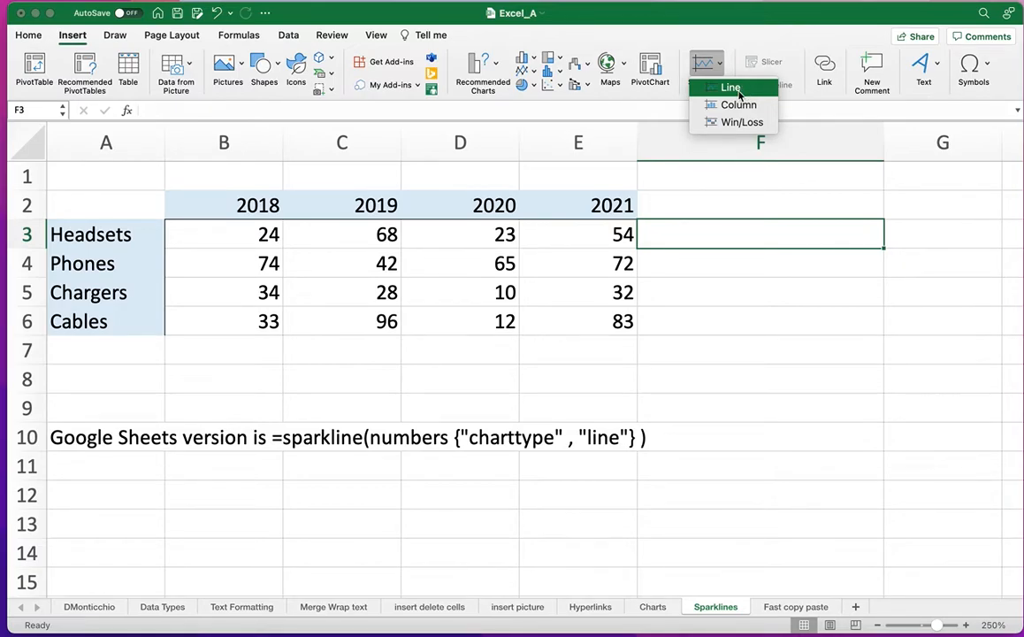
{"action": "left_click", "coordinate": [737, 89]}
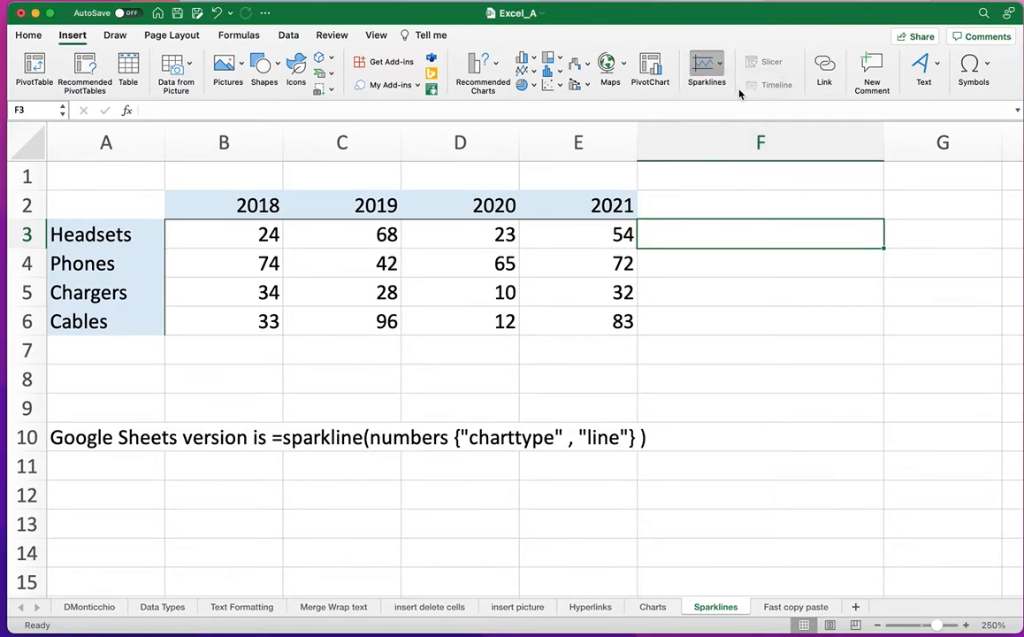
{"action": "left_click_drag", "start_coordinate": [581, 139], "coordinate": [724, 300]}
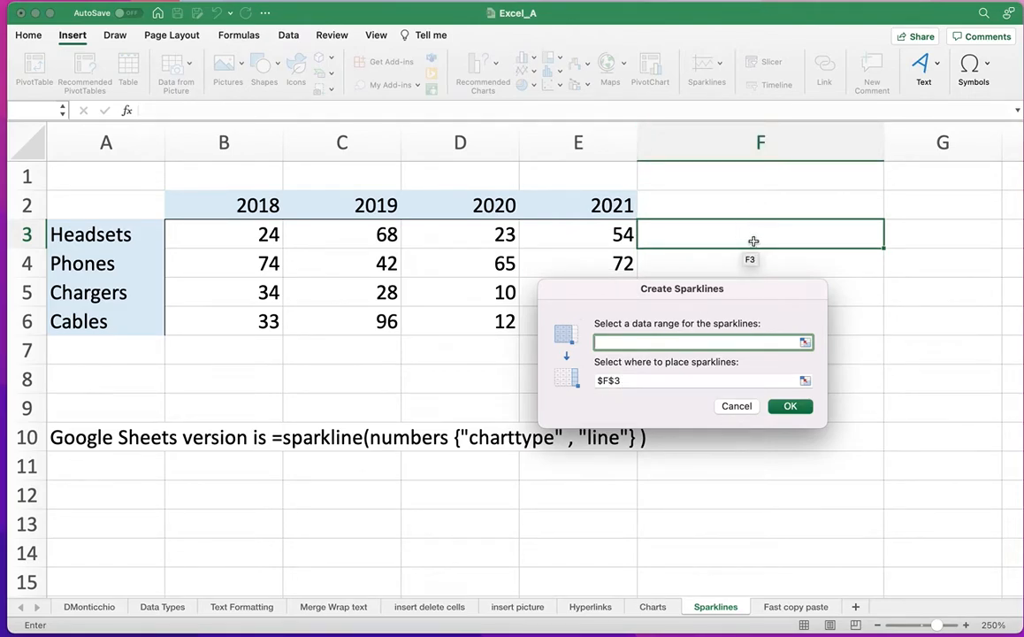
{"action": "scroll", "coordinate": [278, 245], "scroll_direction": "down", "scroll_amount": 3}
{"action": "scroll", "coordinate": [275, 292], "scroll_direction": "up", "scroll_amount": 3}
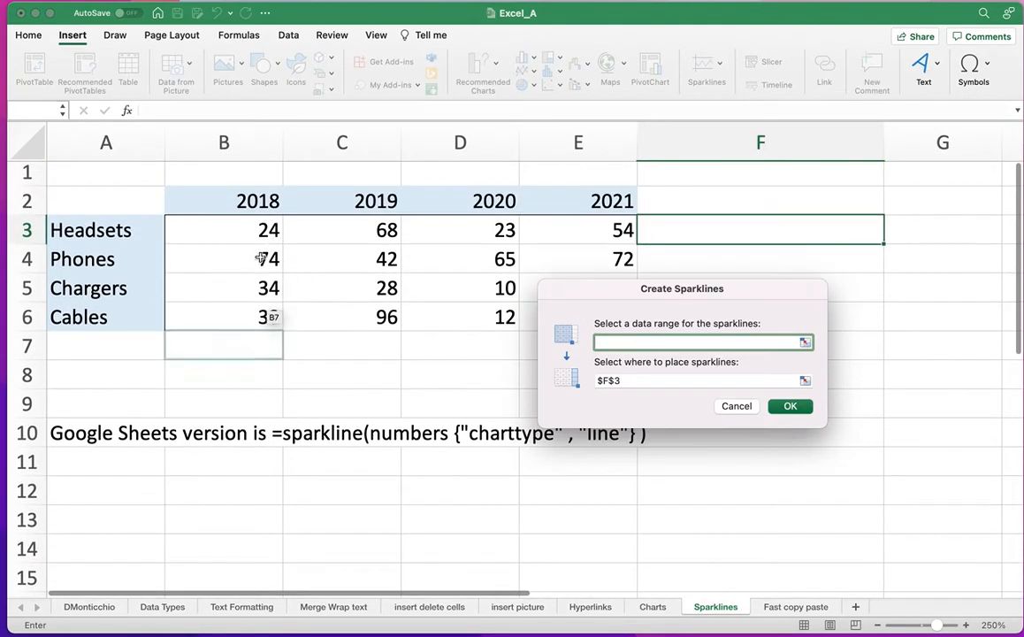
{"action": "left_click_drag", "start_coordinate": [243, 235], "coordinate": [542, 235]}
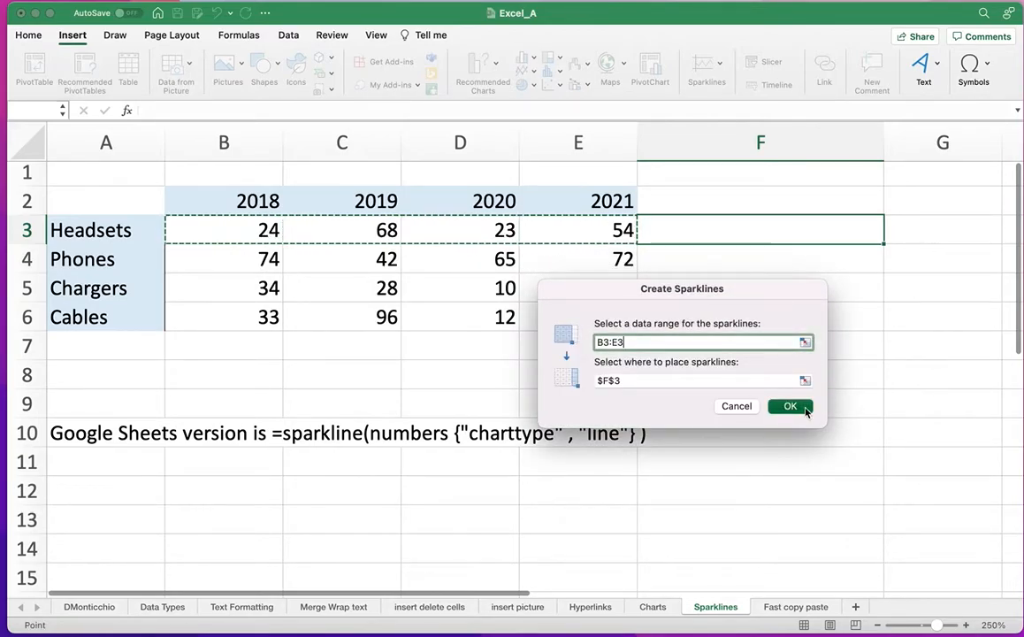
{"action": "left_click", "coordinate": [790, 406]}
Turn on markers for all points of the Headsets line sparkline in F3, leaving the high and low point options off.
{"action": "left_click", "coordinate": [796, 305]}
{"action": "left_click", "coordinate": [704, 231]}
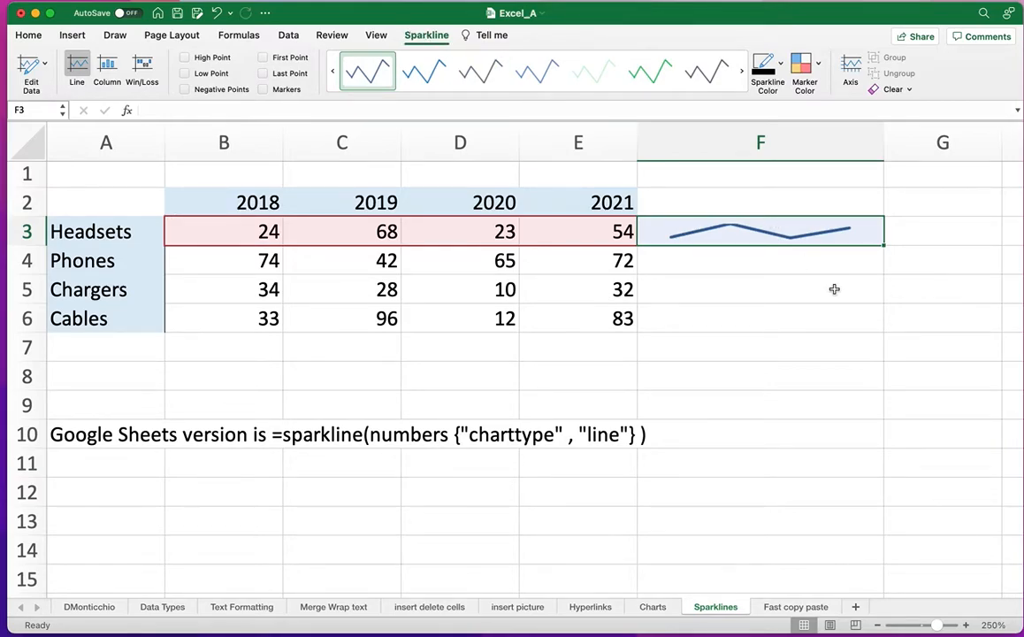
{"action": "left_click", "coordinate": [819, 307]}
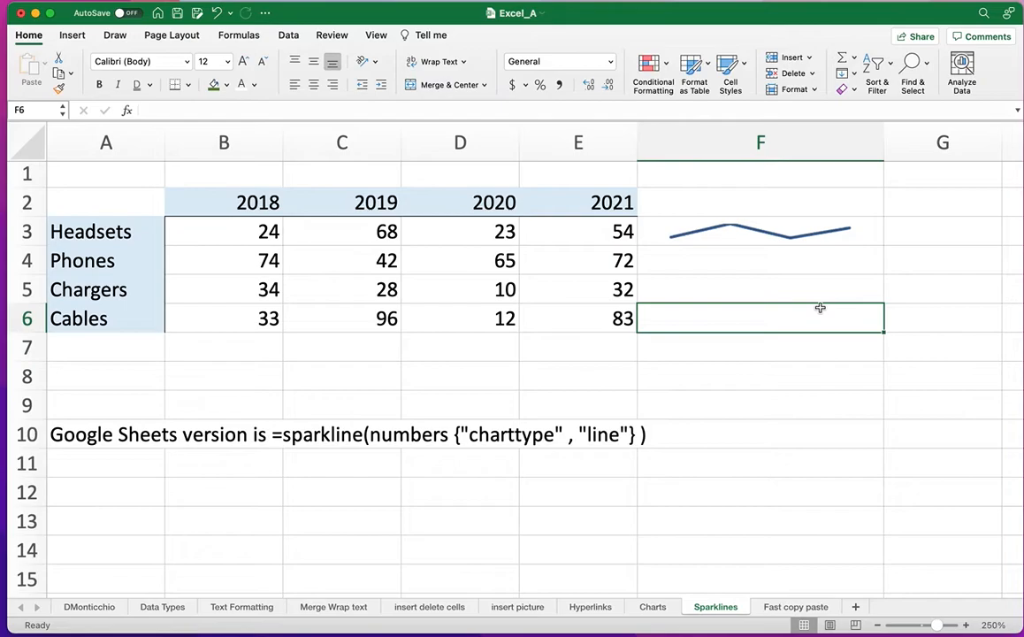
{"action": "left_click", "coordinate": [775, 237]}
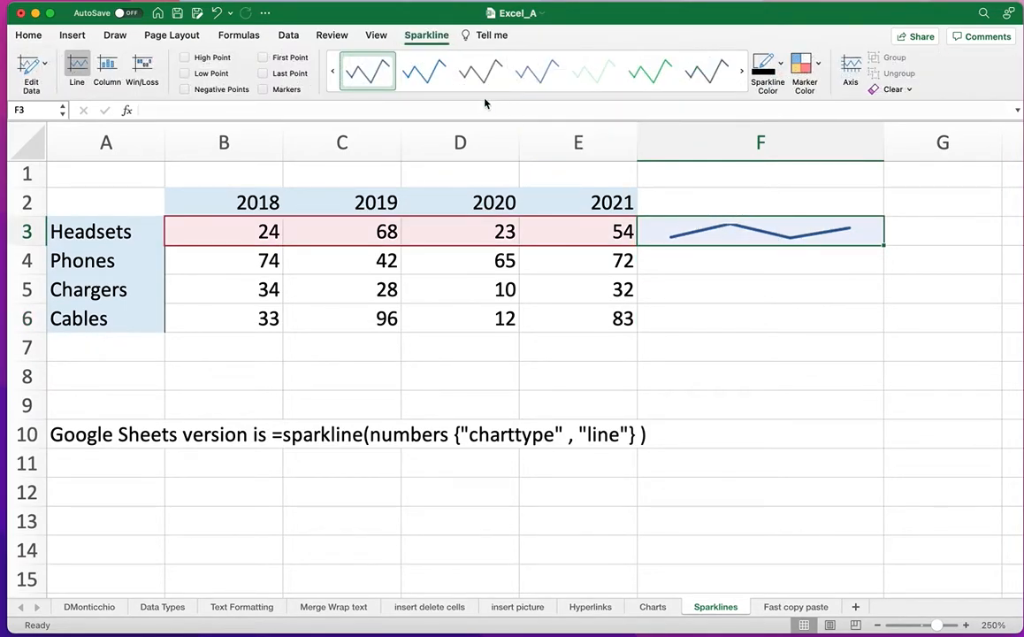
{"action": "left_click", "coordinate": [186, 58]}
{"action": "left_click", "coordinate": [185, 74]}
{"action": "left_click", "coordinate": [187, 74]}
{"action": "left_click", "coordinate": [263, 90]}
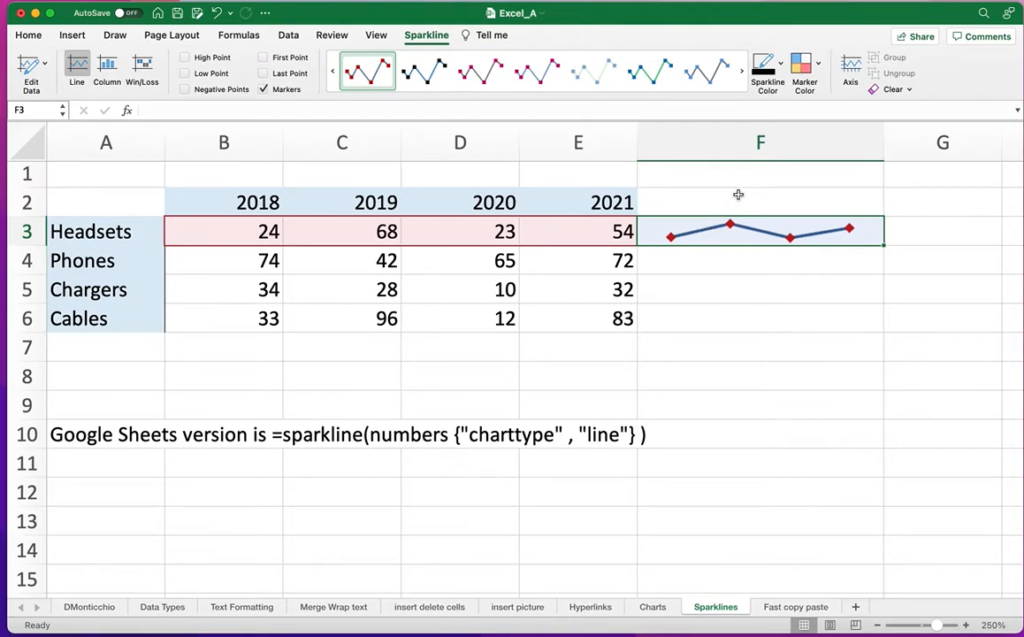
Increase the heights of rows 3, 4 and 5 to enlarge the sparkline cells.
{"action": "mouse_move", "coordinate": [883, 143]}
{"action": "left_mouse_down"}
{"action": "mouse_move", "coordinate": [755, 142]}
{"action": "mouse_move", "coordinate": [882, 147]}
{"action": "left_mouse_up"}
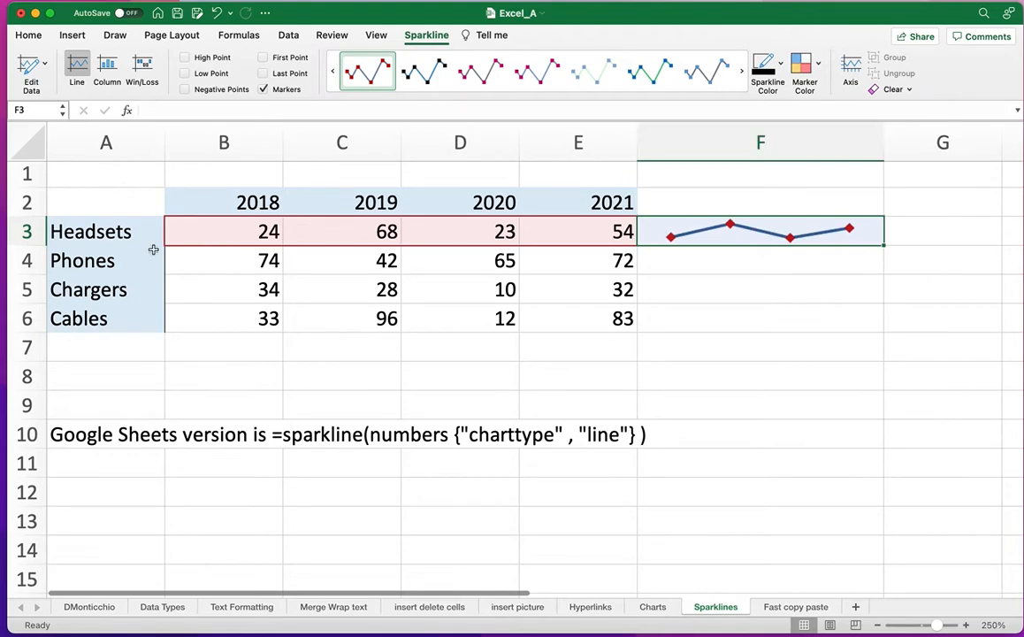
{"action": "left_click_drag", "start_coordinate": [27, 245], "coordinate": [28, 390]}
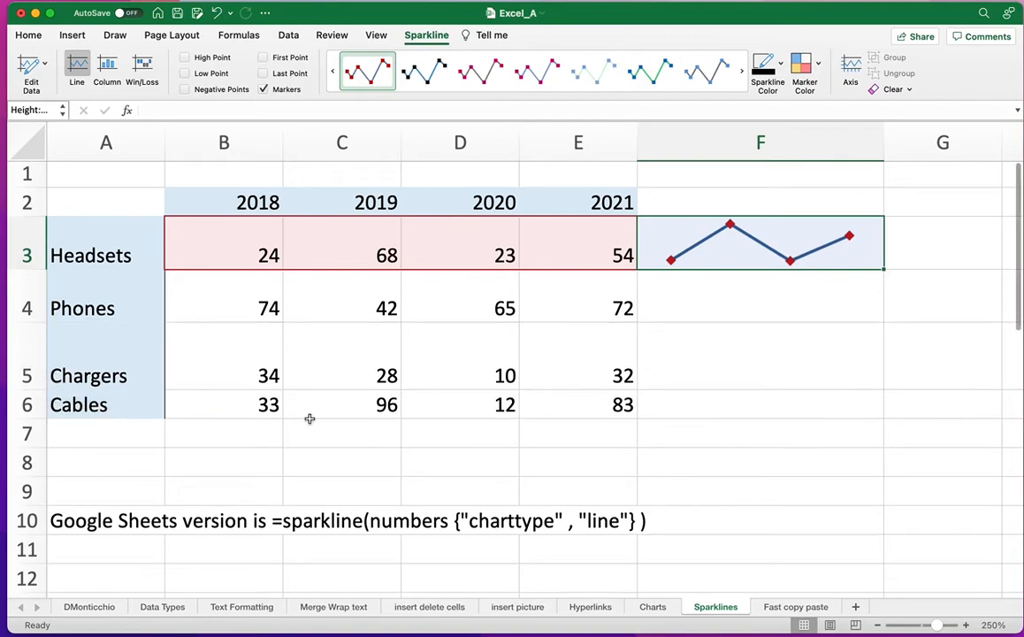
Insert a column sparkline in cell F4 for the Phones data in B4:E4.
{"action": "left_click", "coordinate": [188, 295]}
{"action": "left_click_drag", "start_coordinate": [316, 299], "coordinate": [531, 279]}
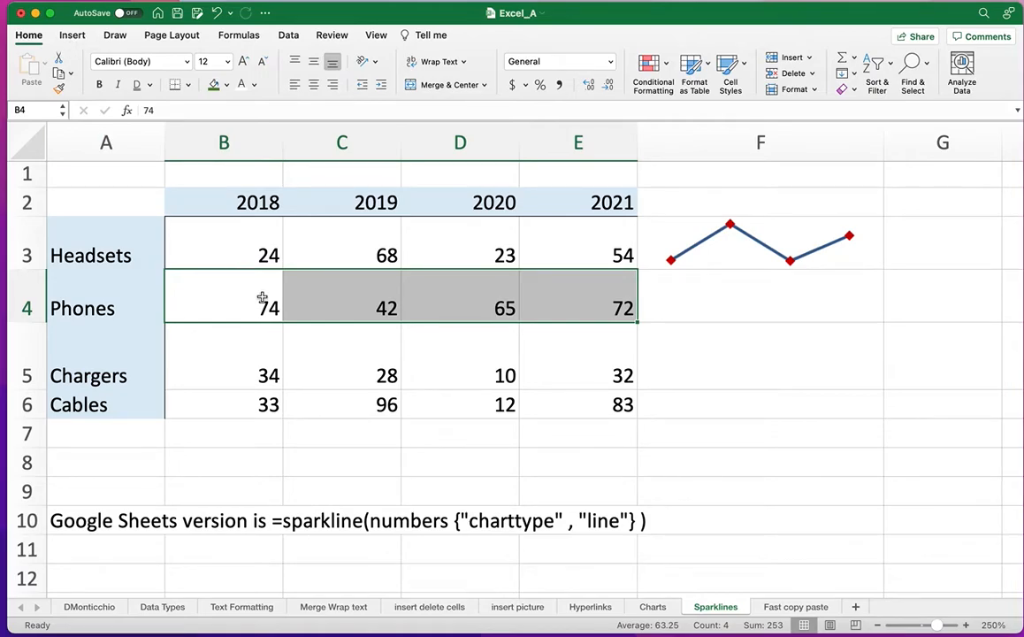
{"action": "left_click", "coordinate": [69, 35]}
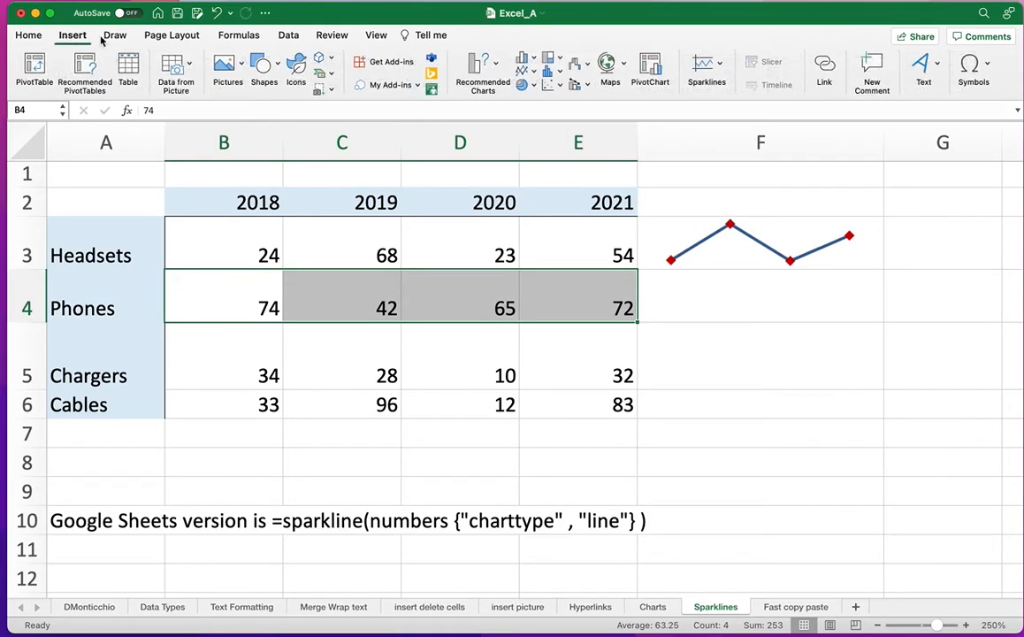
{"action": "left_click", "coordinate": [710, 72]}
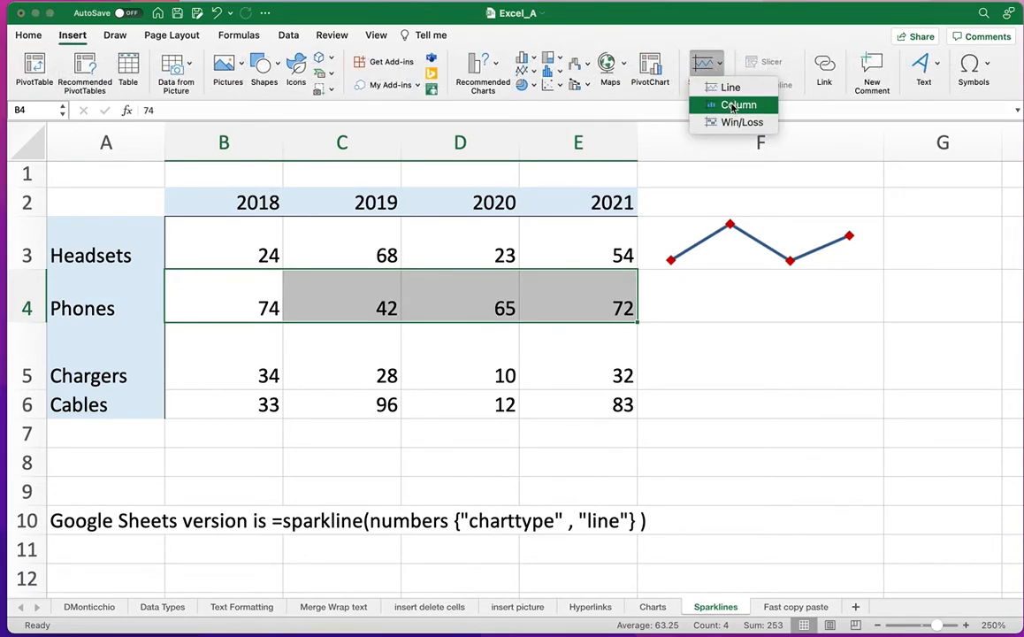
{"action": "left_click", "coordinate": [734, 106]}
{"action": "left_click_drag", "start_coordinate": [544, 146], "coordinate": [786, 137]}
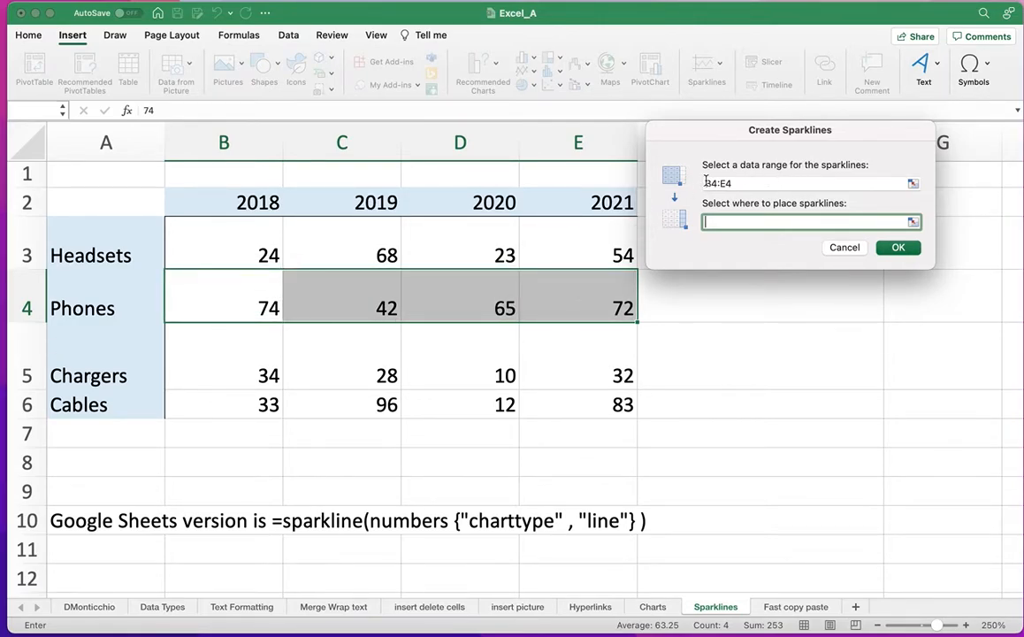
{"action": "left_click", "coordinate": [707, 300]}
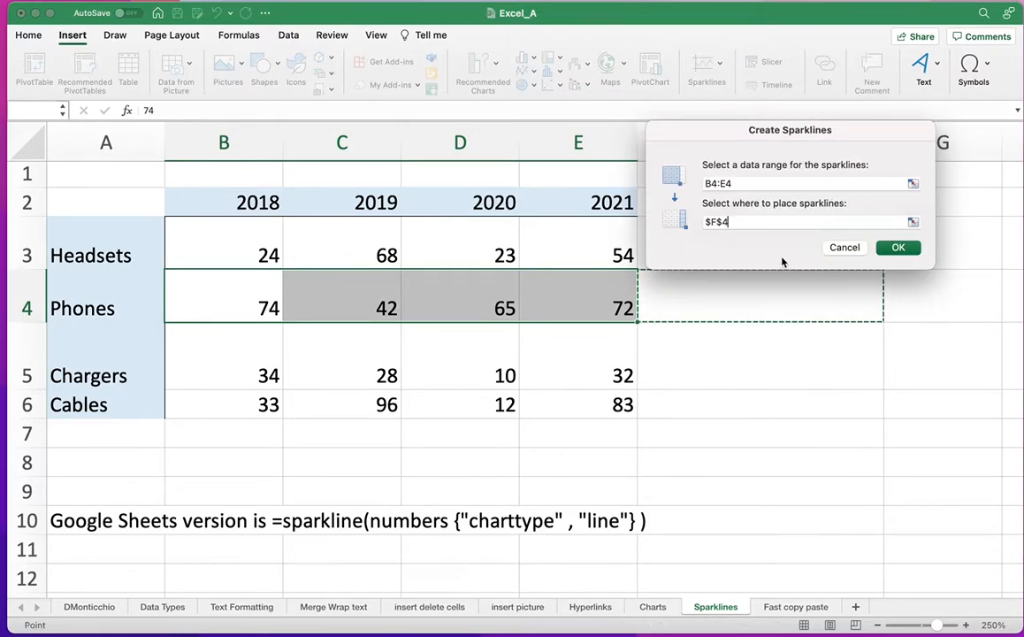
{"action": "left_click", "coordinate": [911, 250]}
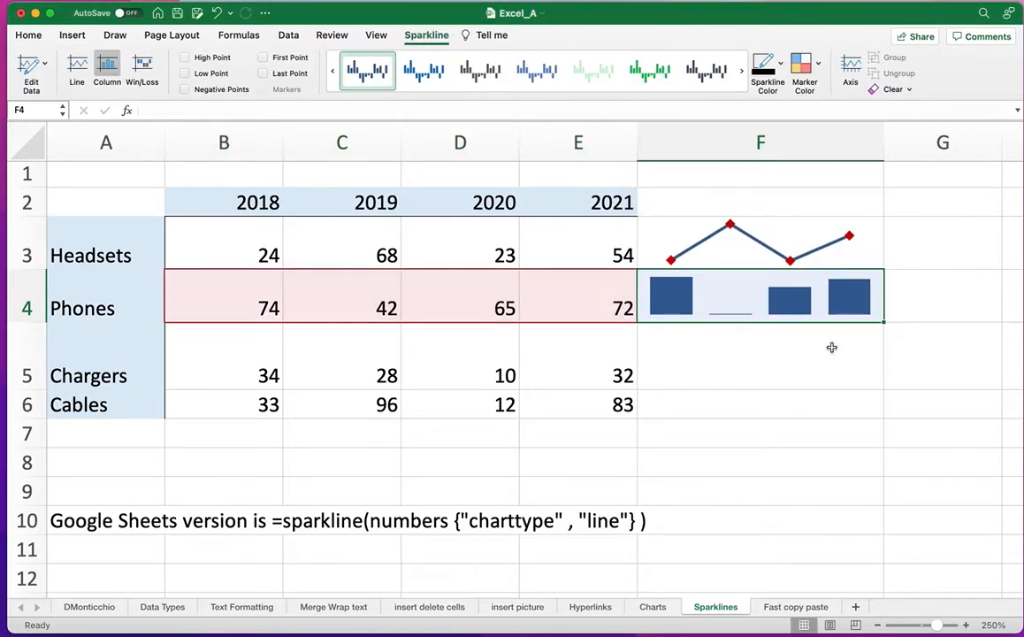
{"action": "left_click", "coordinate": [923, 355]}
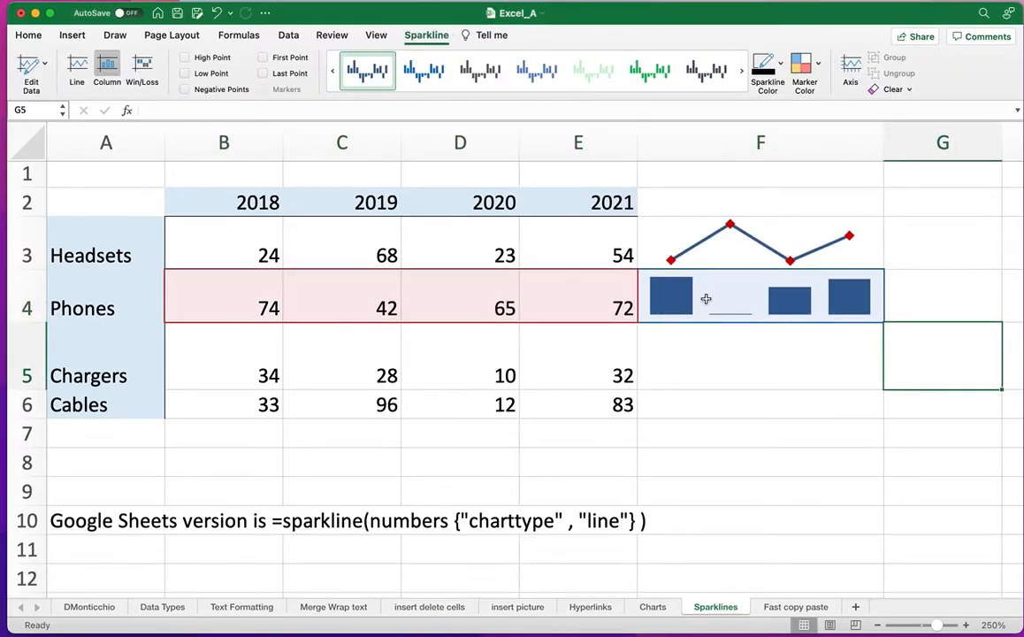
{"action": "left_click", "coordinate": [692, 308]}
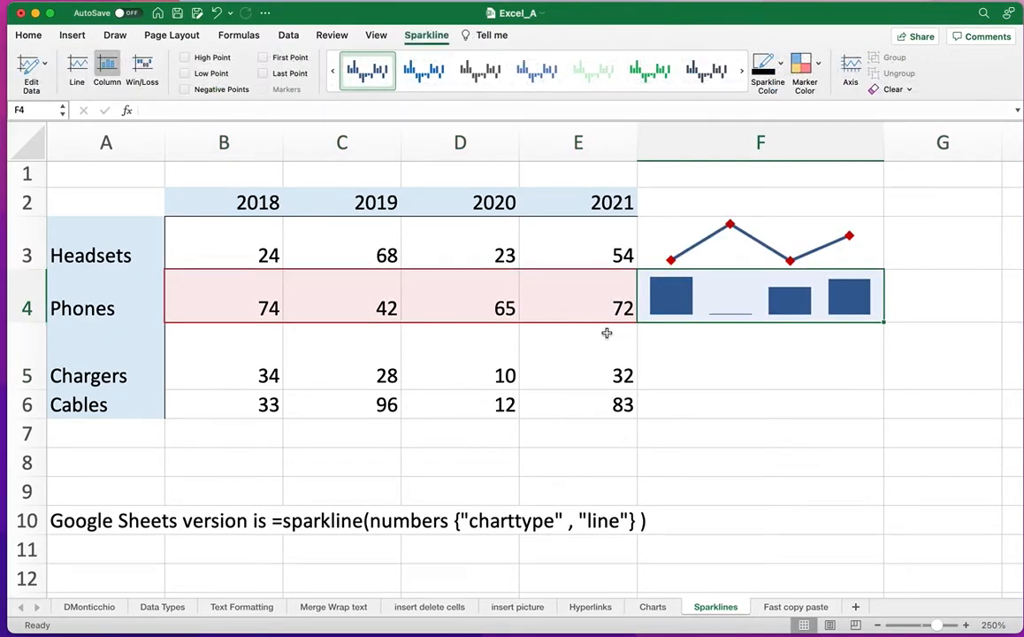
Try a value of 0 for the 2019 Phones figure in C4, and restore it to 42.
{"action": "scroll", "coordinate": [729, 313], "scroll_direction": "up", "scroll_amount": 1}
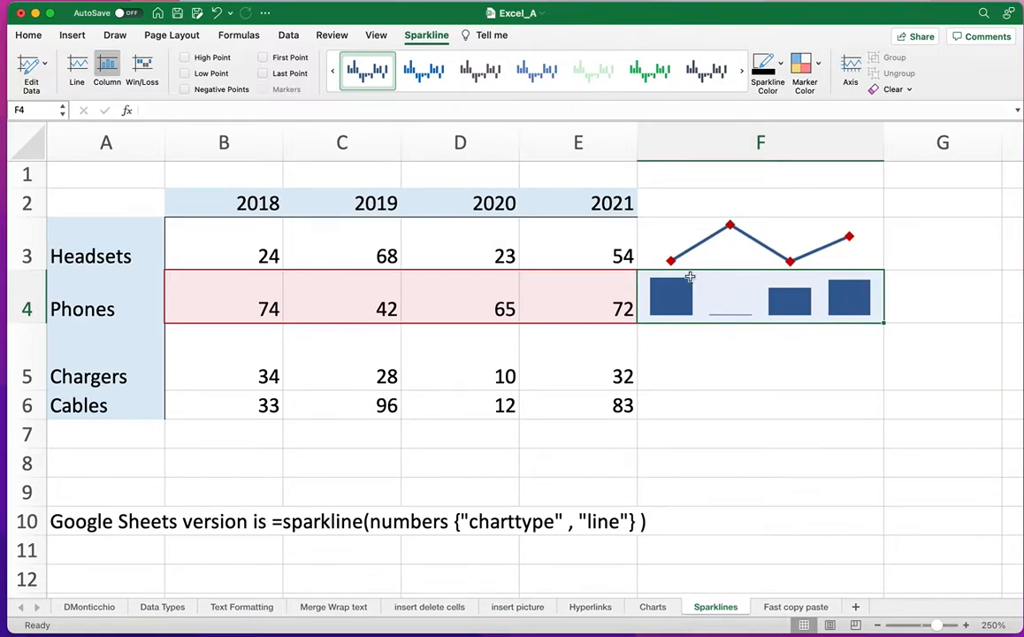
{"action": "double_click", "coordinate": [389, 308]}
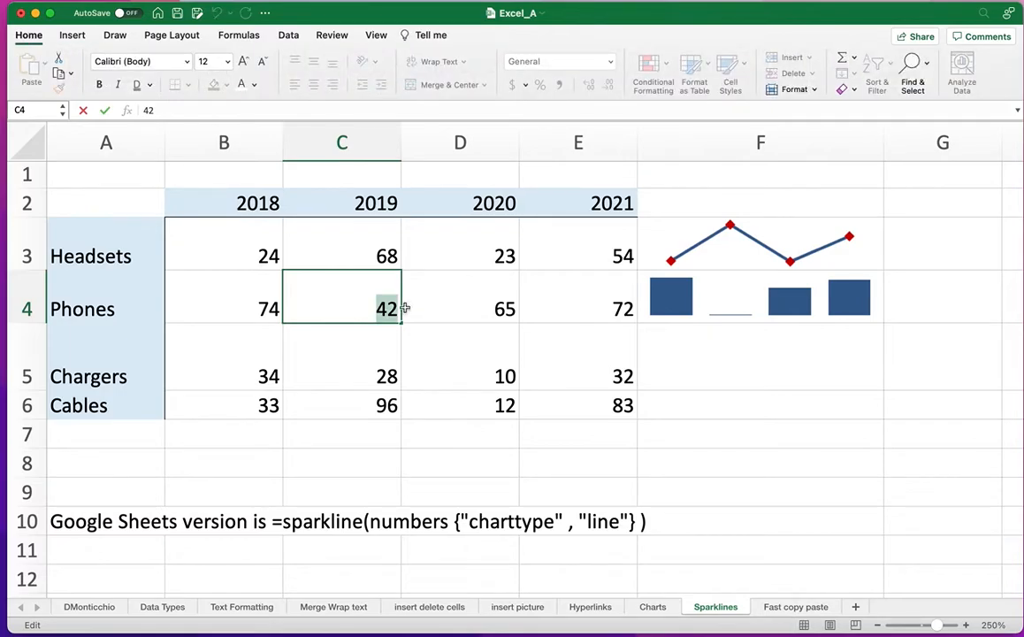
{"action": "type", "text": "0"}
{"action": "key", "text": "Return"}
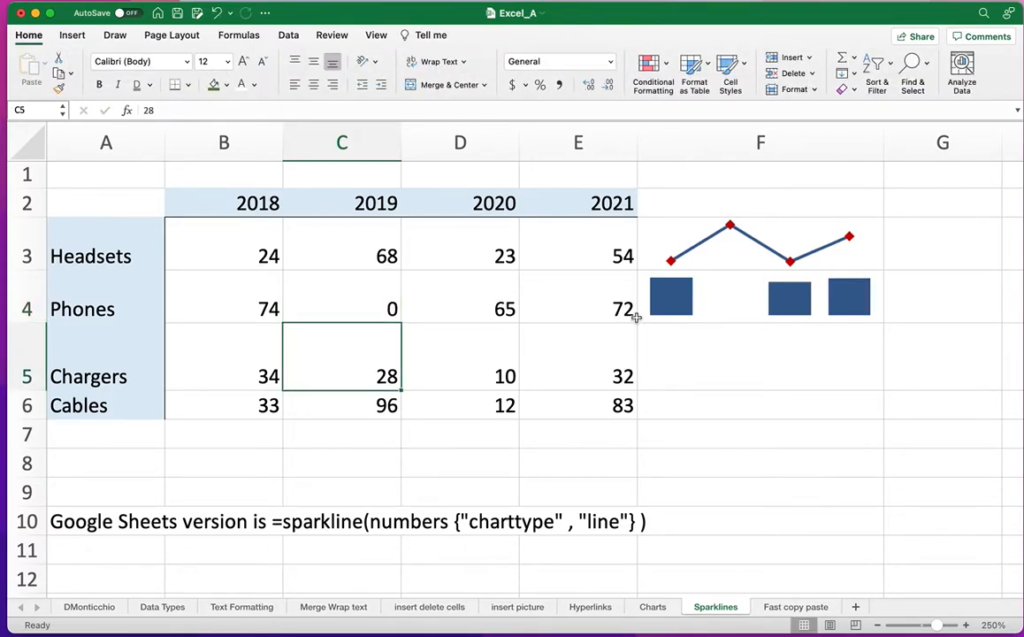
{"action": "left_click", "coordinate": [387, 303]}
{"action": "type", "text": "42"}
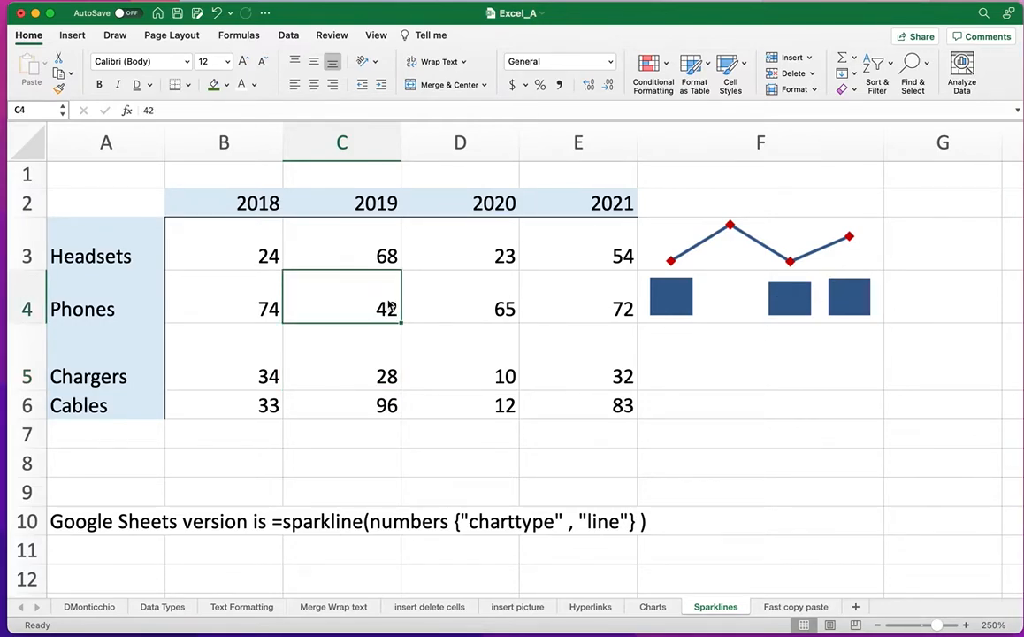
{"action": "key", "text": "ctrl+Return"}
Insert a win/loss sparkline in cell F5 for the Chargers data in B5:E5.
{"action": "left_click", "coordinate": [708, 375]}
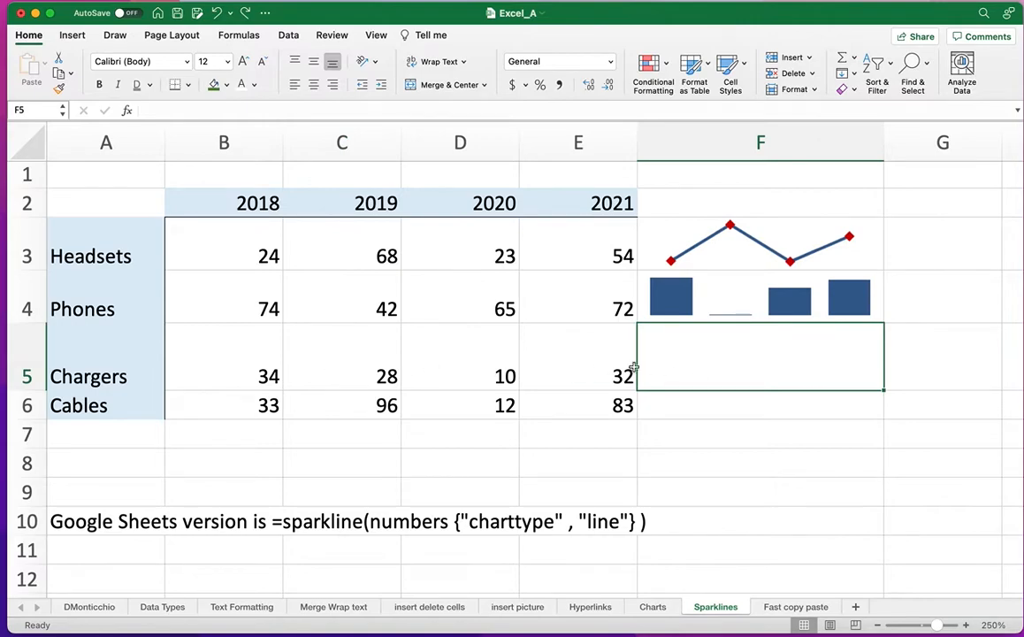
{"action": "left_click", "coordinate": [73, 36]}
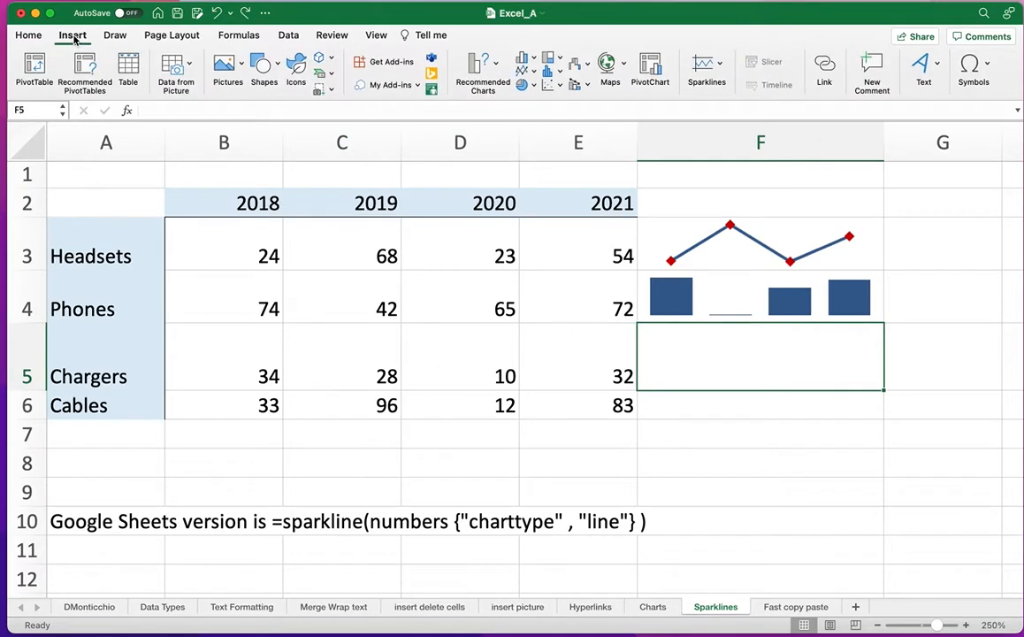
{"action": "left_click", "coordinate": [712, 76]}
{"action": "left_click", "coordinate": [718, 121]}
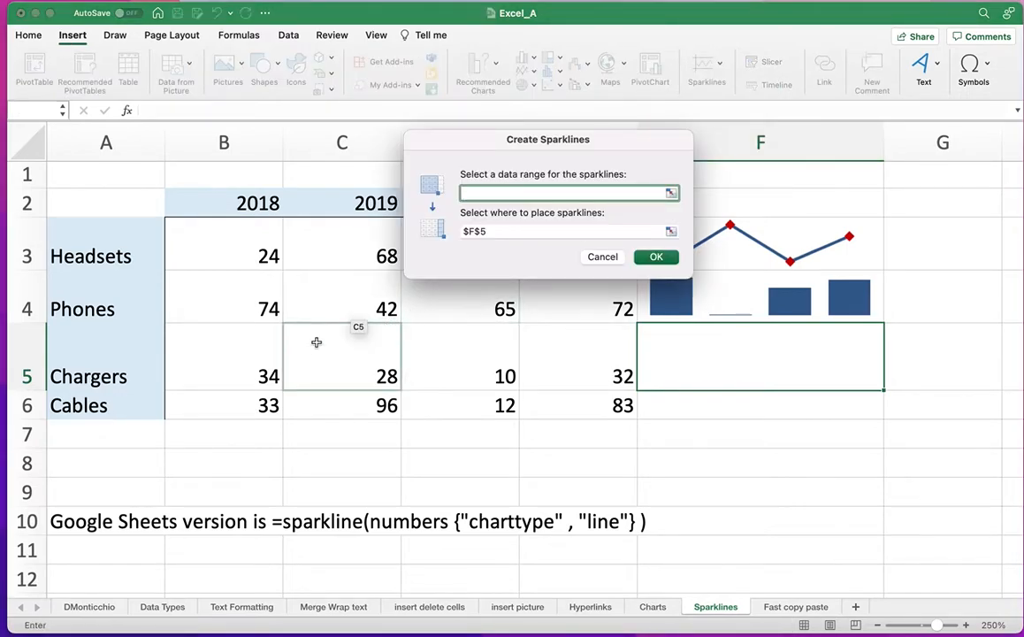
{"action": "left_click_drag", "start_coordinate": [235, 352], "coordinate": [574, 348]}
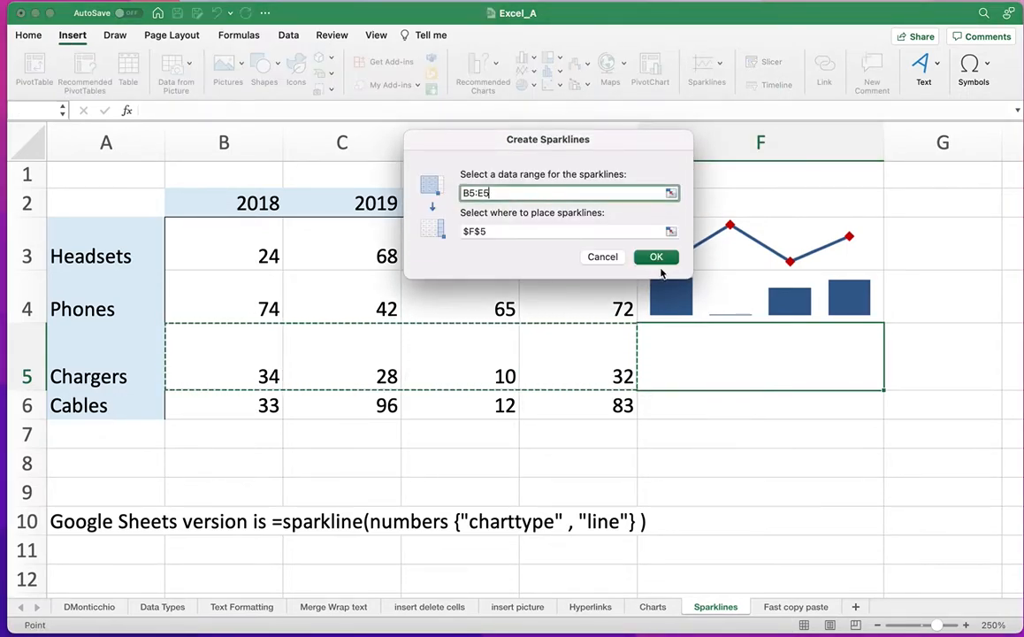
{"action": "left_click", "coordinate": [656, 256]}
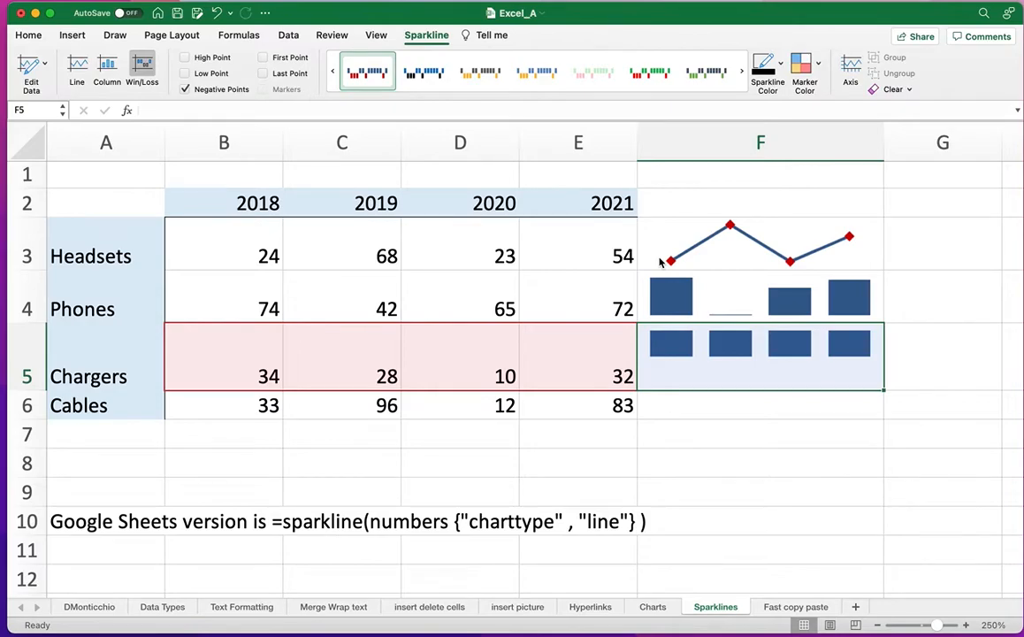
{"action": "left_click", "coordinate": [681, 435]}
{"action": "left_click", "coordinate": [683, 357]}
Change the 2020 Chargers value in D5 to -10 to represent a loss.
{"action": "left_click", "coordinate": [495, 370]}
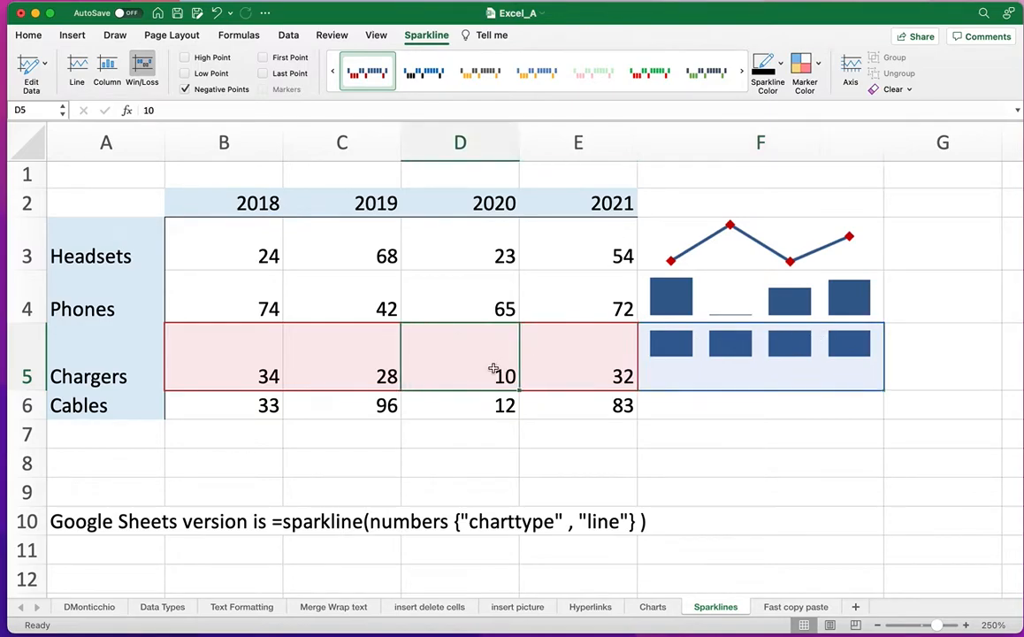
{"action": "type", "text": "-10"}
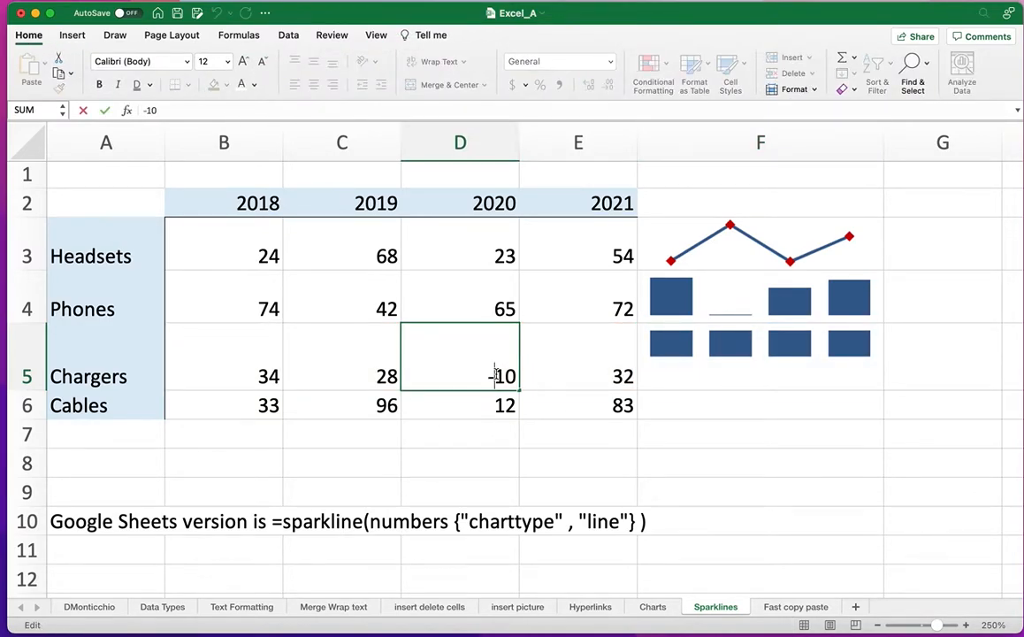
{"action": "key", "text": "Return"}
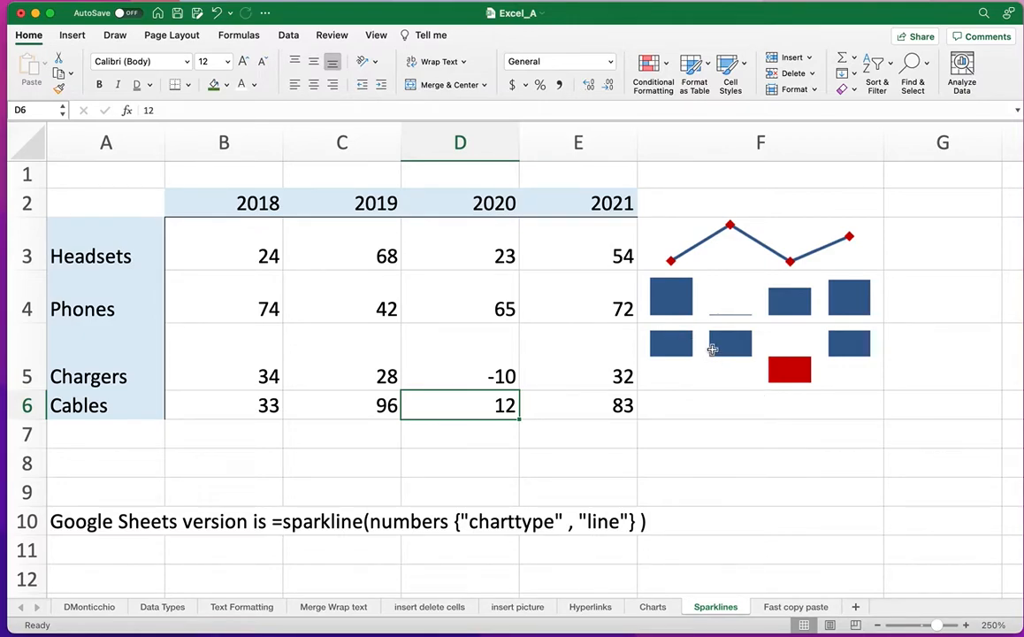
Insert a blank column between the 2018 and 2019 columns and make it narrow.
{"action": "left_click", "coordinate": [362, 149]}
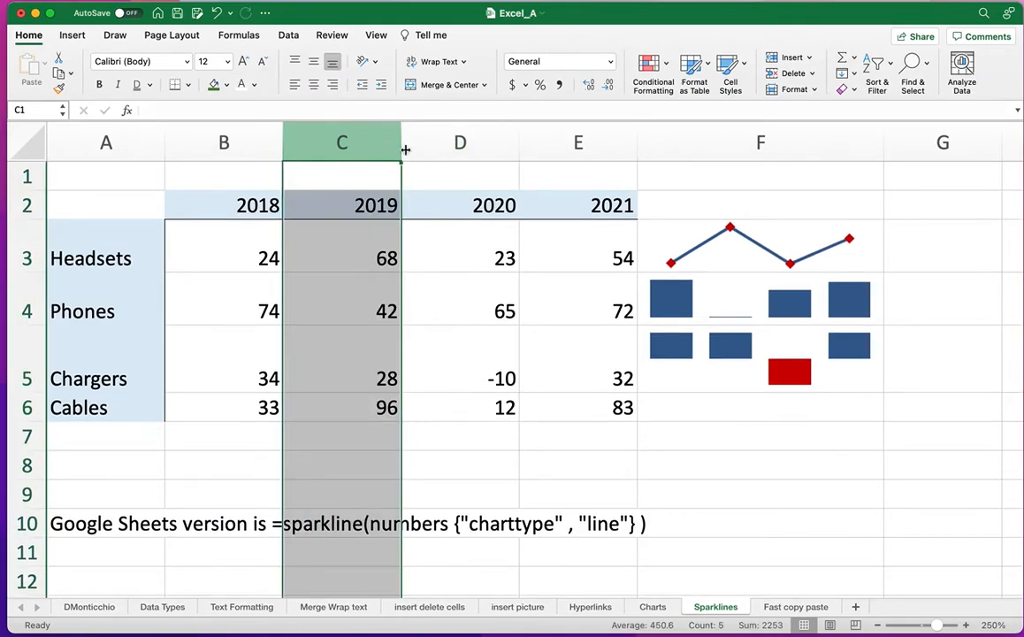
{"action": "left_click", "coordinate": [789, 60]}
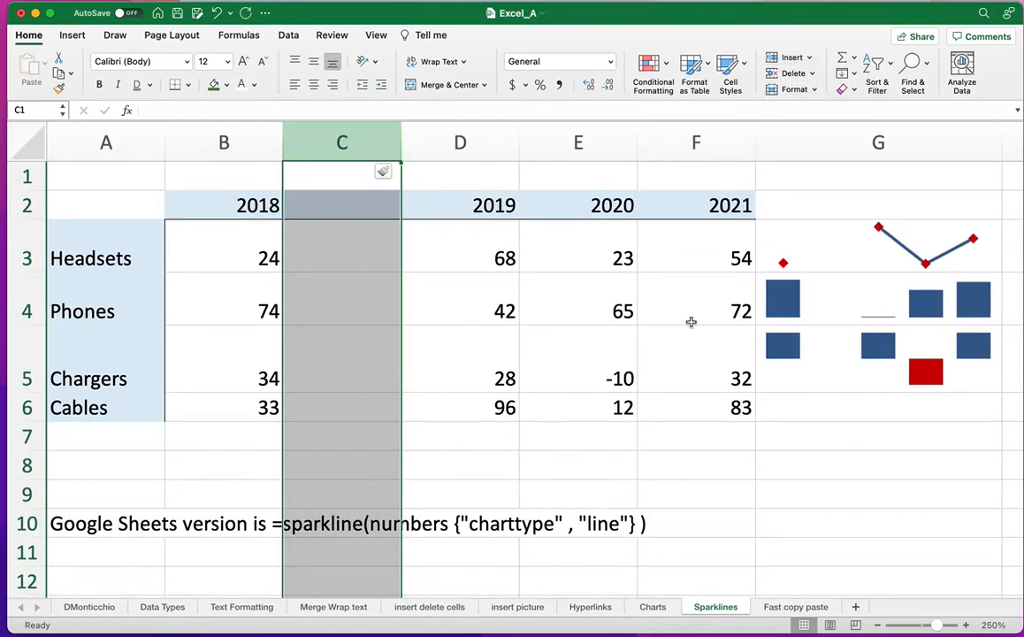
{"action": "scroll", "coordinate": [691, 319], "scroll_direction": "right", "scroll_amount": 2}
{"action": "left_click", "coordinate": [494, 435]}
{"action": "left_click_drag", "start_coordinate": [326, 140], "coordinate": [239, 140]}
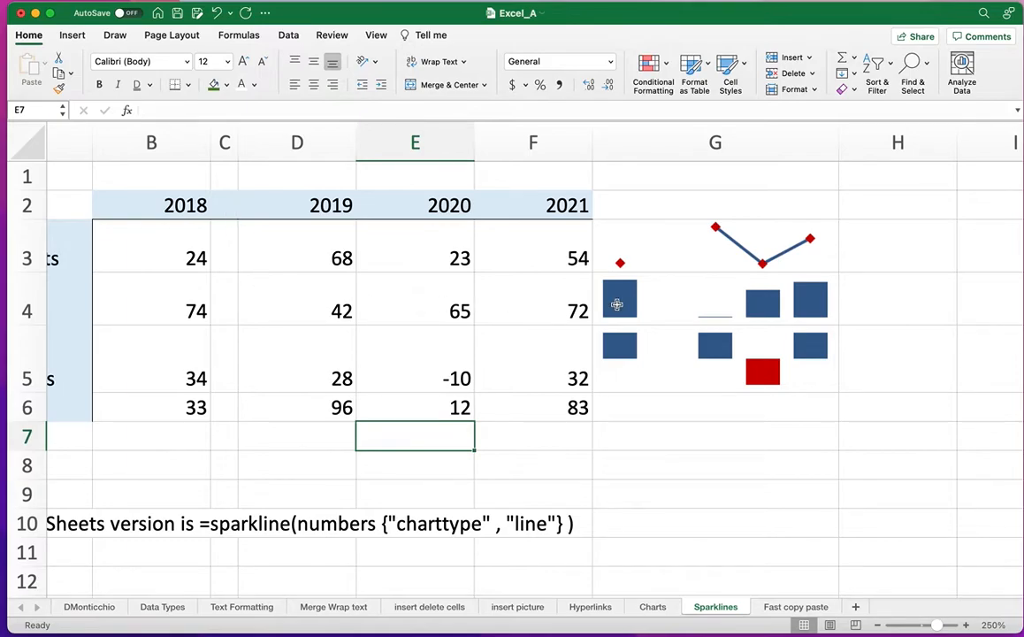
Examine how the three sparklines in G3, G4 and G5 and their source ranges treat the blank column C.
{"action": "left_click", "coordinate": [664, 251]}
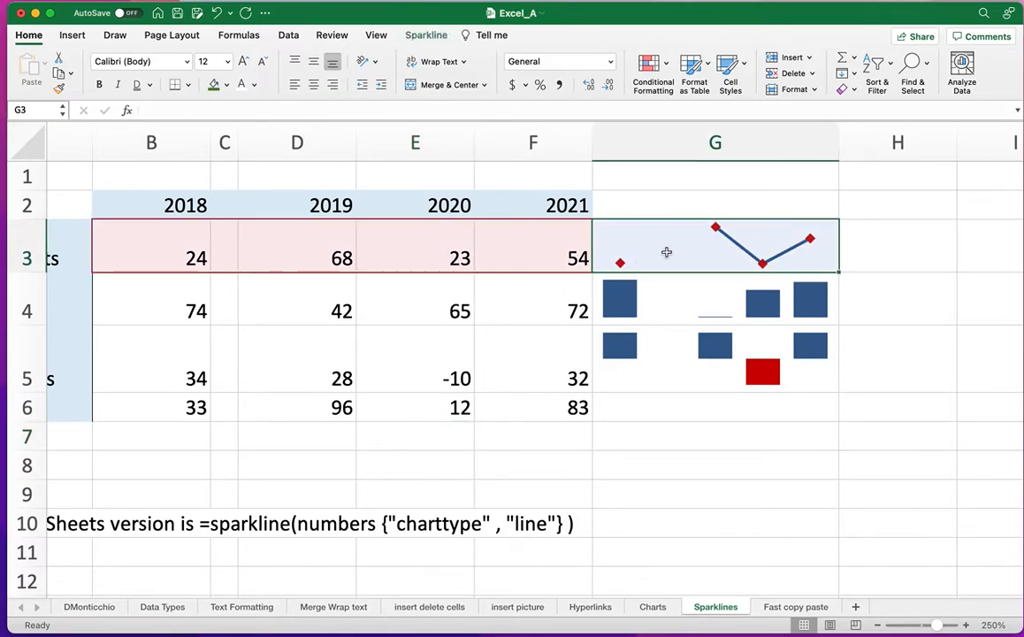
{"action": "left_click", "coordinate": [667, 308]}
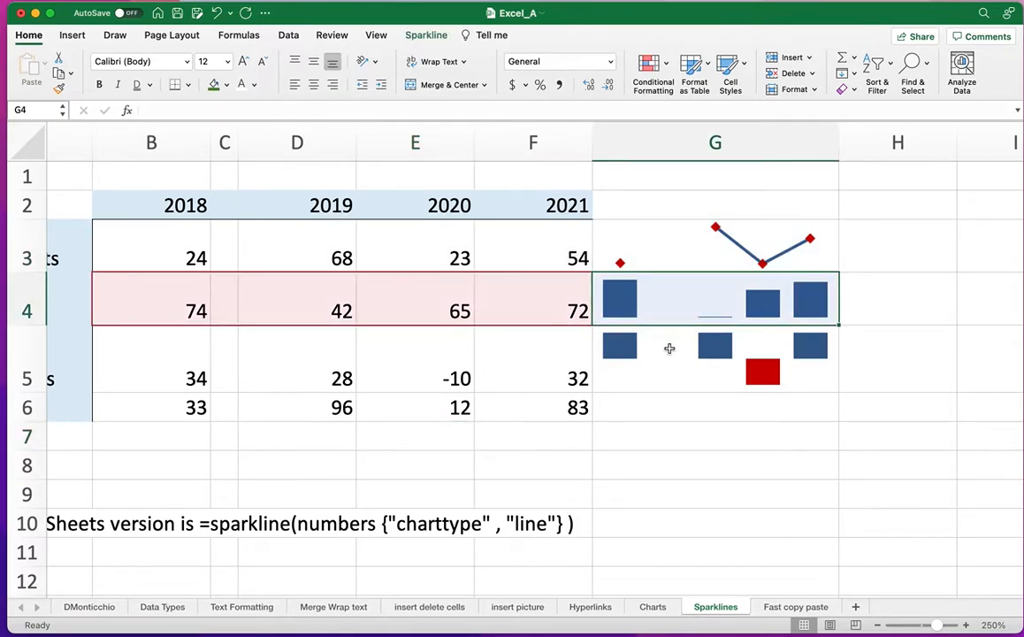
{"action": "left_click", "coordinate": [669, 349]}
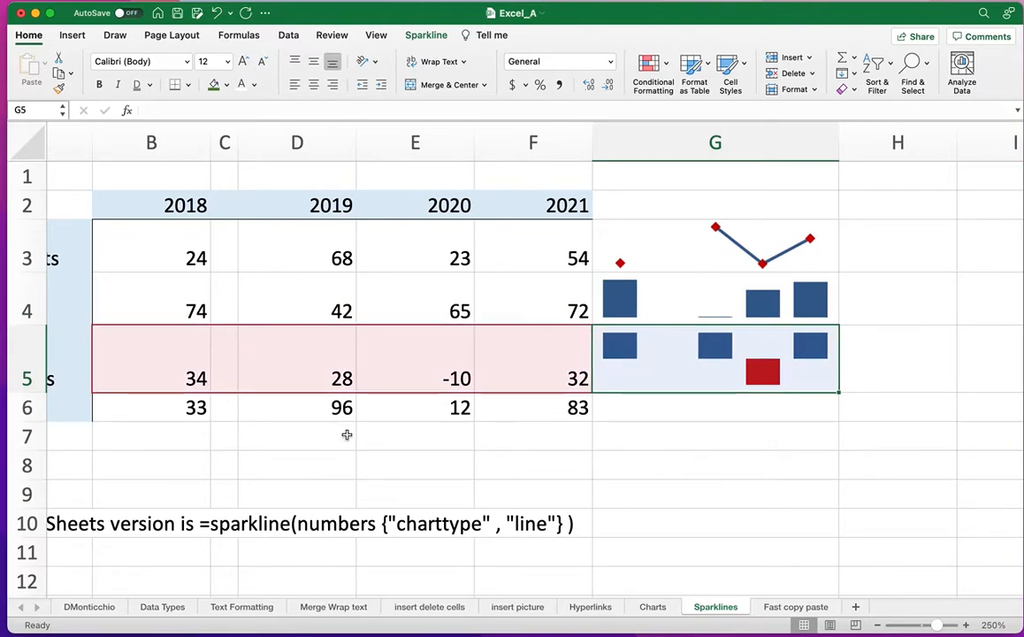
{"action": "left_click", "coordinate": [254, 414]}
{"action": "left_click", "coordinate": [176, 371]}
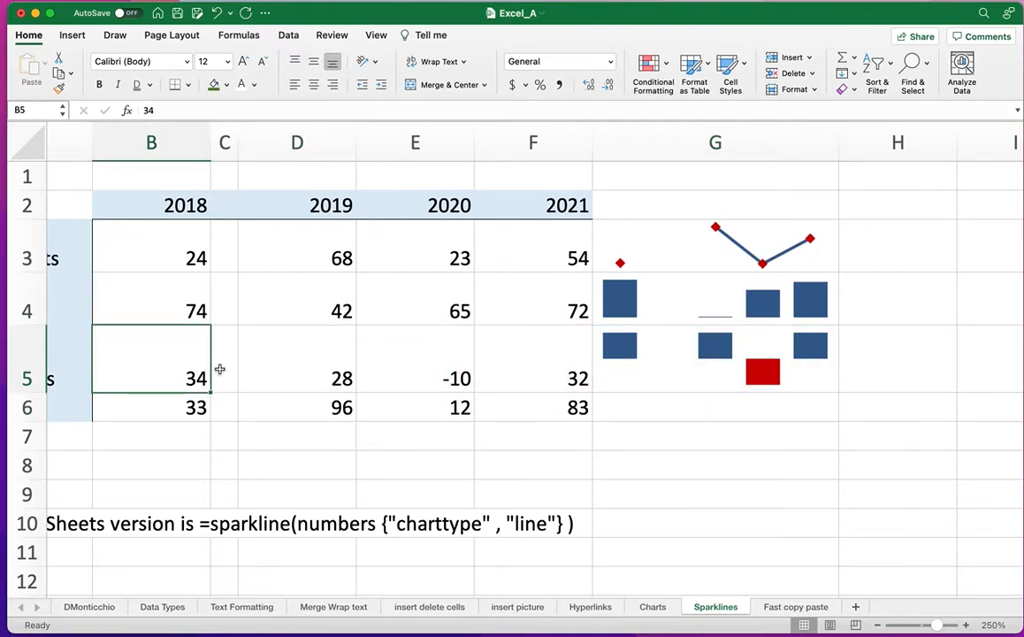
{"action": "left_click", "coordinate": [603, 356]}
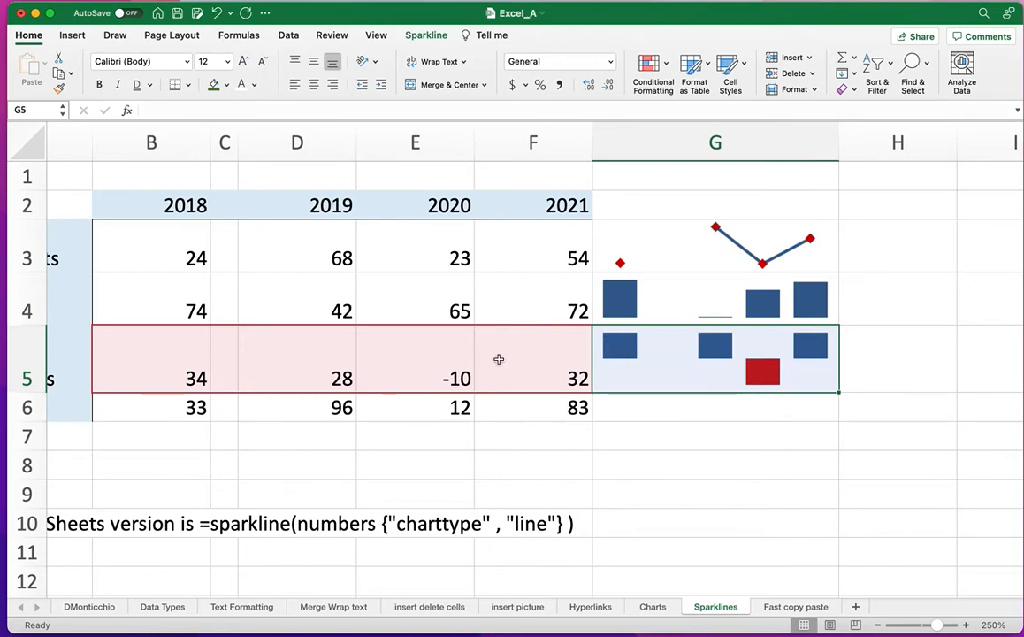
{"action": "left_click", "coordinate": [224, 356]}
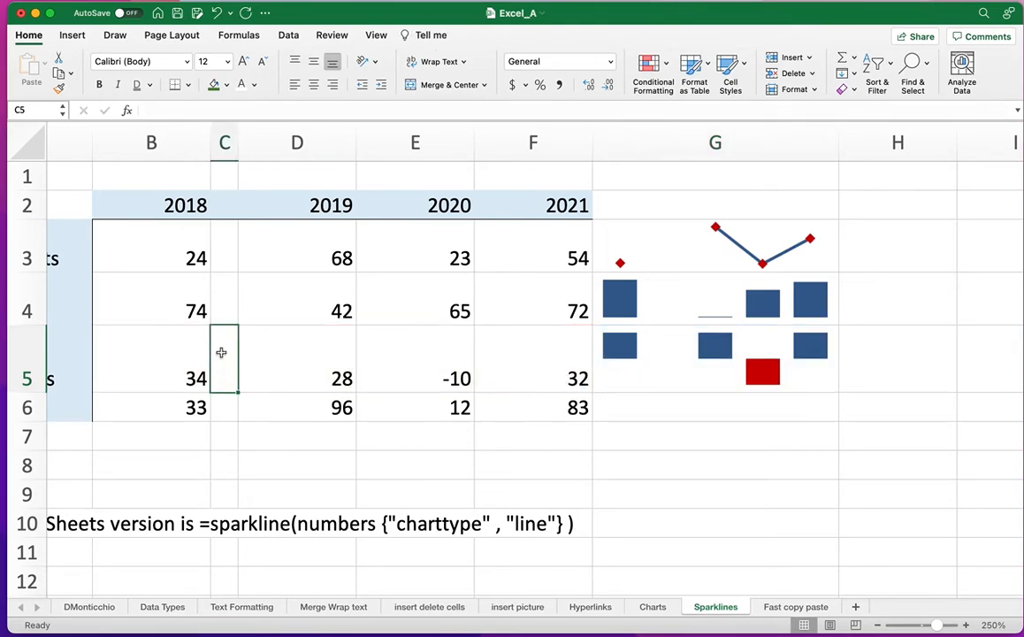
{"action": "scroll", "coordinate": [237, 349], "scroll_direction": "right", "scroll_amount": 1}
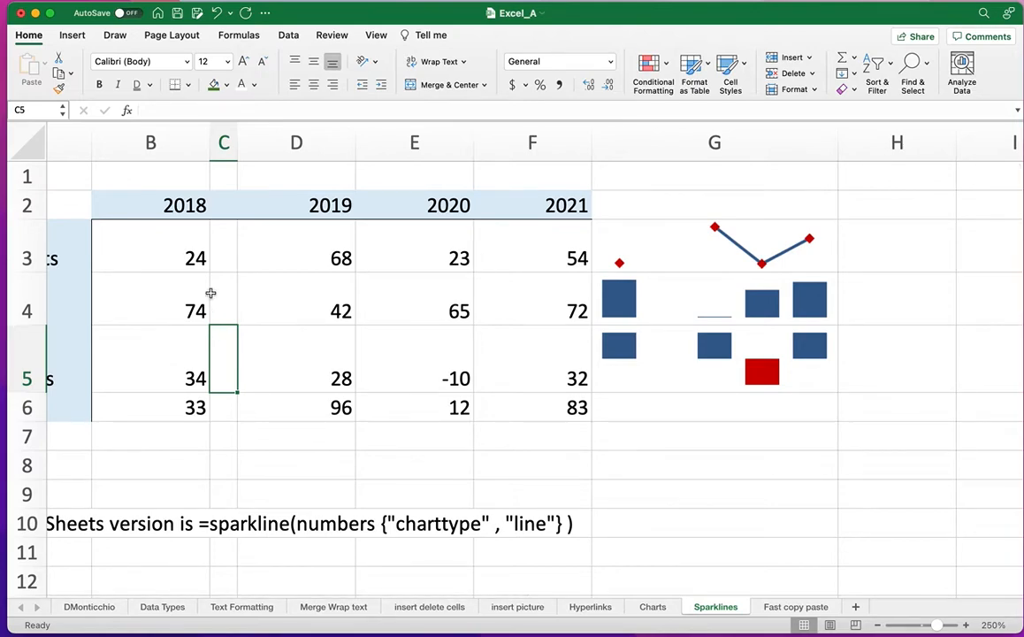
Try a value of 0 in the blank column's Headsets cell C3, and clear it again.
{"action": "left_click", "coordinate": [191, 256]}
{"action": "left_click", "coordinate": [222, 253]}
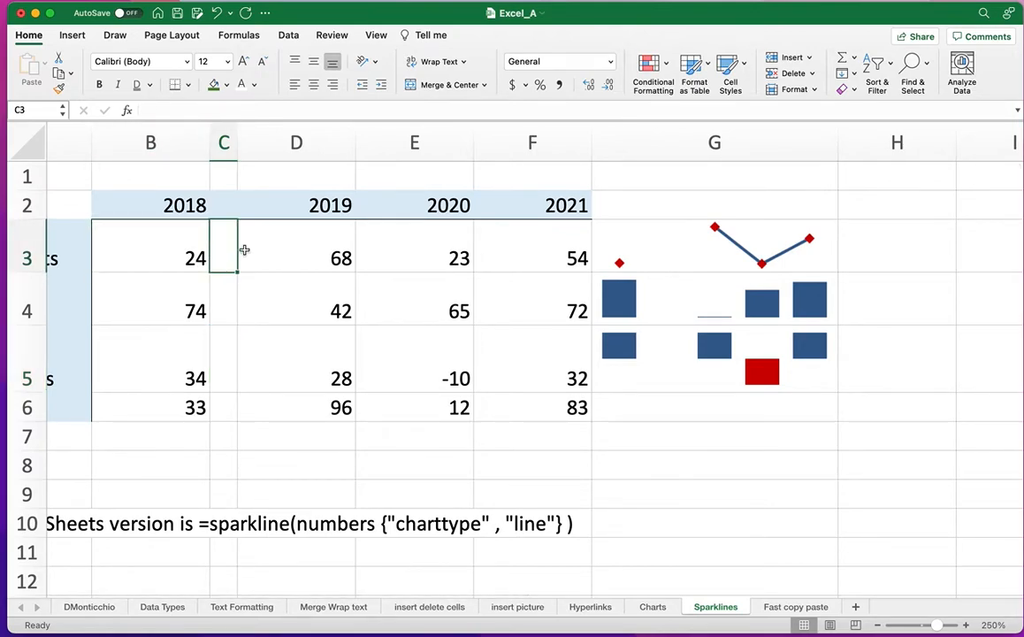
{"action": "left_click", "coordinate": [277, 251]}
{"action": "left_click", "coordinate": [229, 258]}
{"action": "type", "text": "0"}
{"action": "key", "text": "Return"}
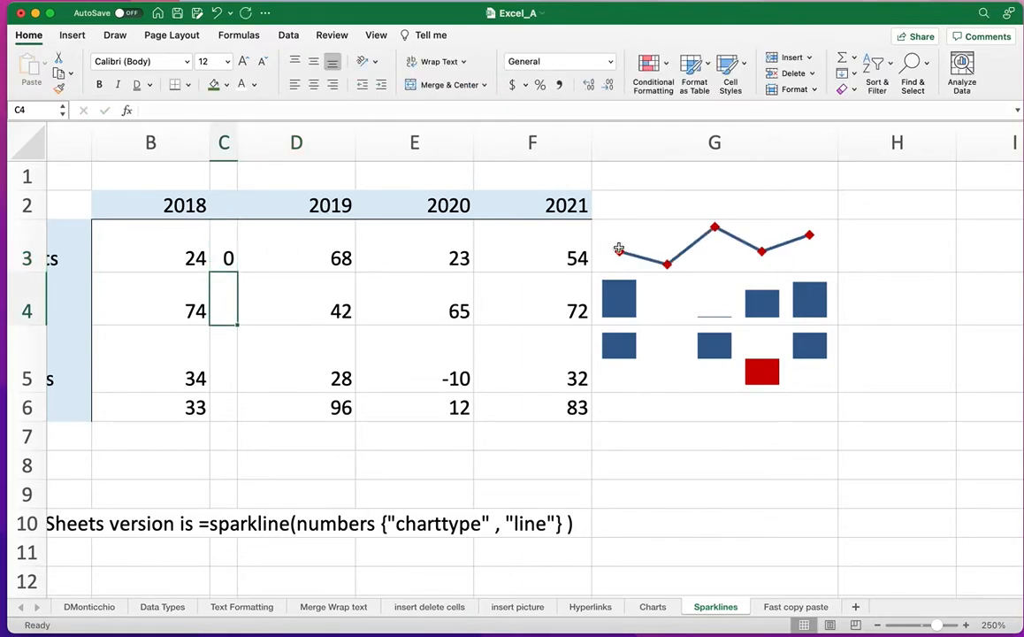
{"action": "left_click", "coordinate": [231, 256]}
{"action": "key", "text": "Delete"}
{"action": "left_click", "coordinate": [528, 477]}
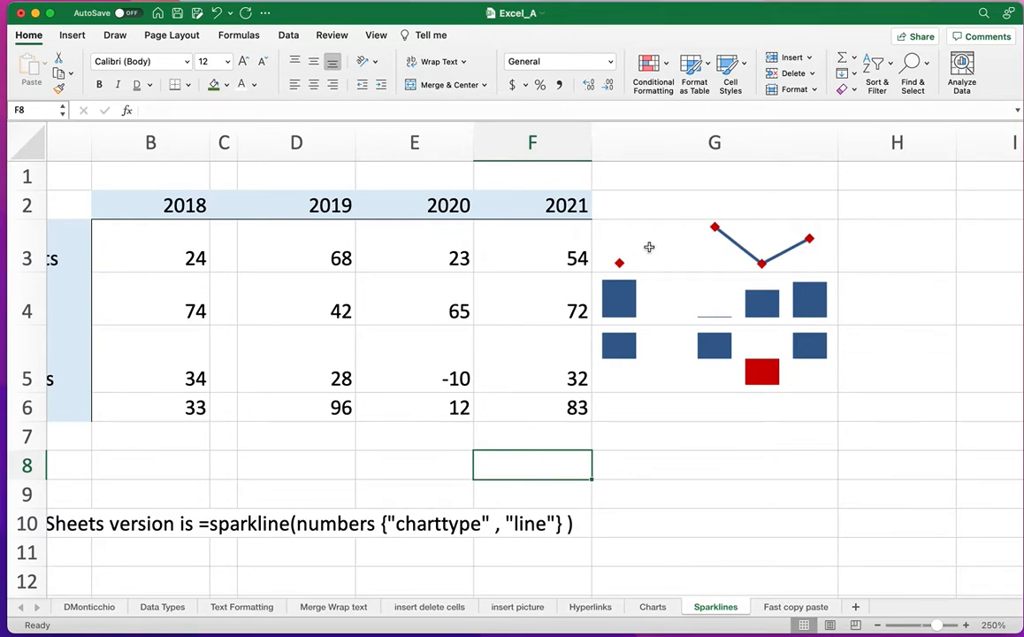
Insert a 2-D clustered column chart from the table A2:F6 to check its gap, and delete the chart.
{"action": "scroll", "coordinate": [267, 233], "scroll_direction": "left", "scroll_amount": 3}
{"action": "left_click_drag", "start_coordinate": [130, 212], "coordinate": [592, 398]}
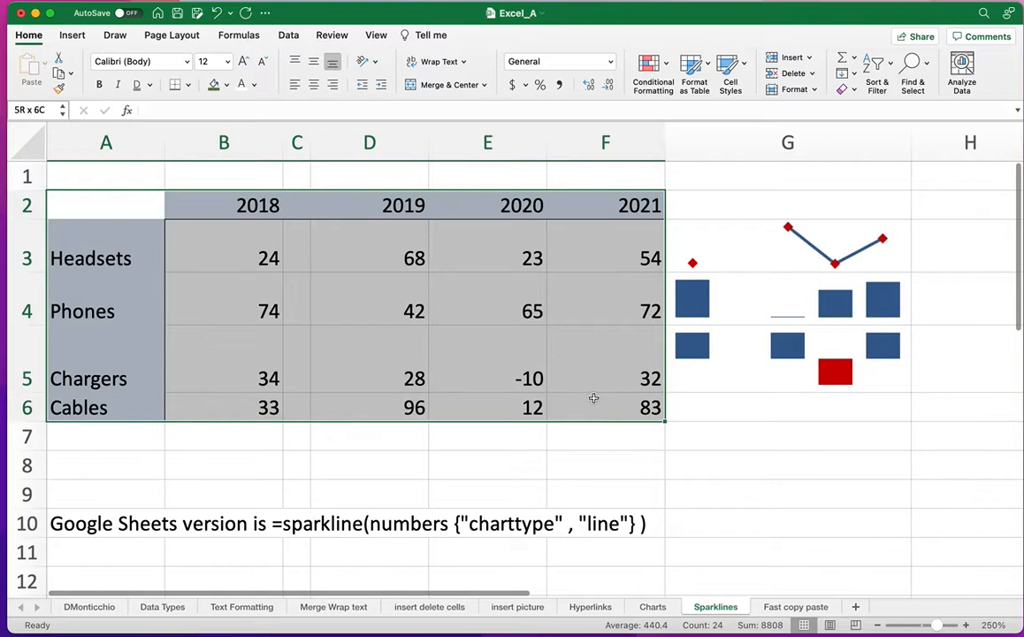
{"action": "left_click", "coordinate": [76, 36]}
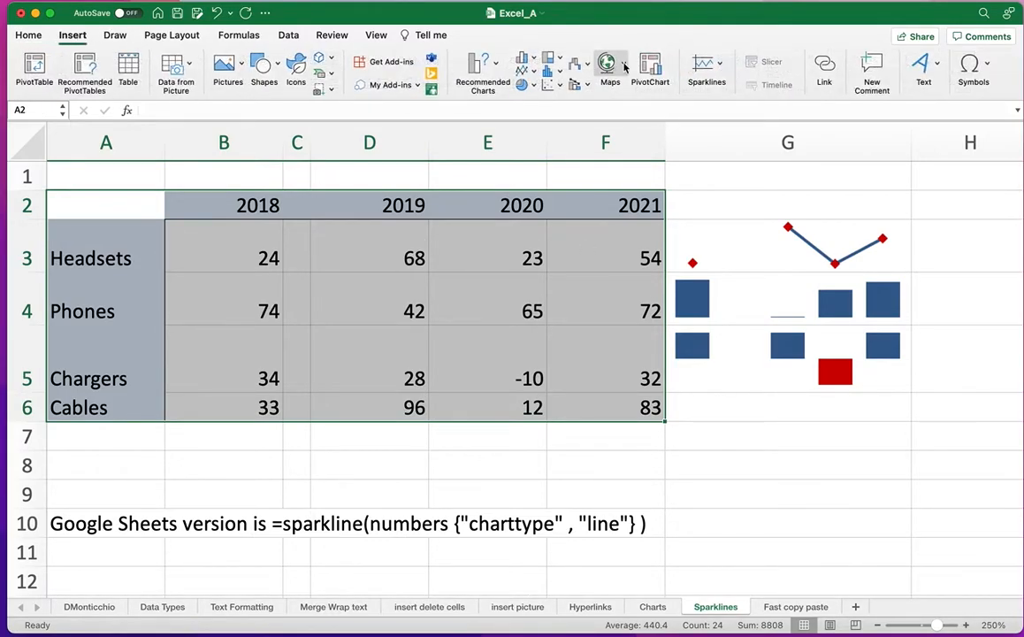
{"action": "left_click", "coordinate": [522, 60]}
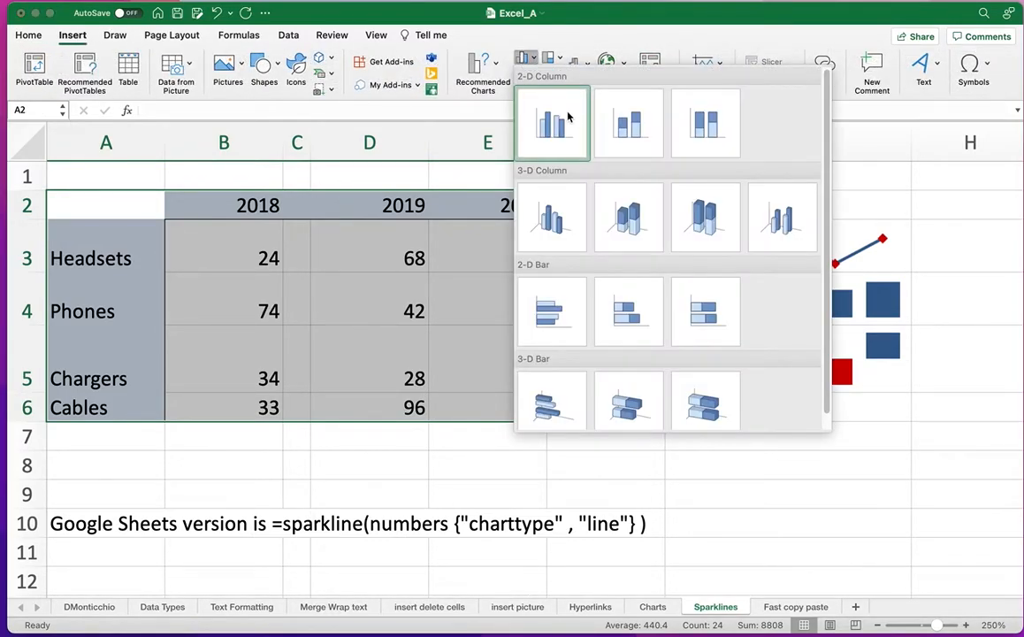
{"action": "left_click", "coordinate": [606, 116]}
{"action": "scroll", "coordinate": [518, 415], "scroll_direction": "down", "scroll_amount": 5}
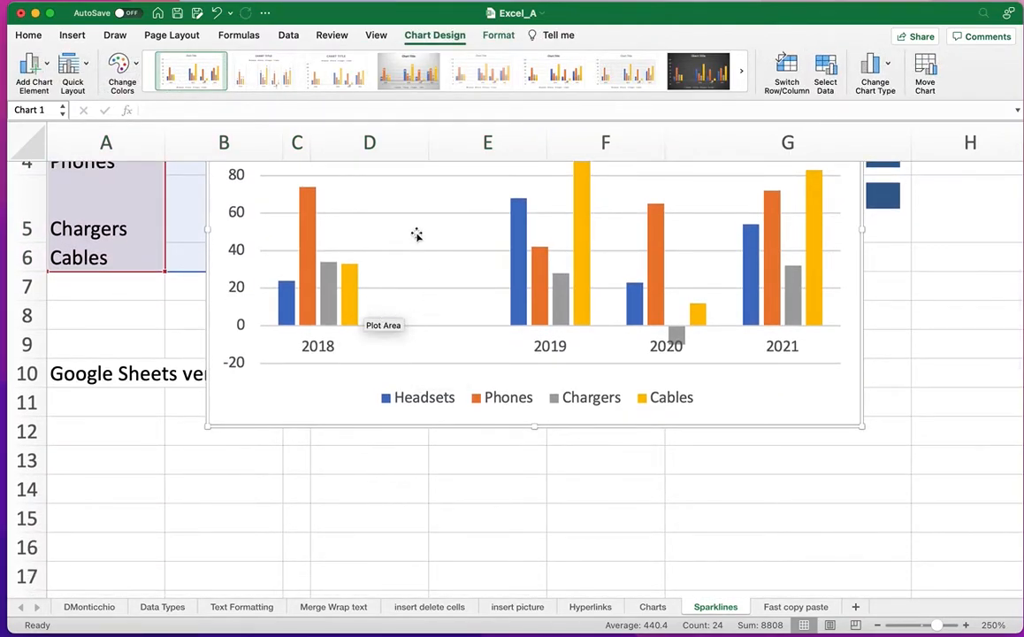
{"action": "scroll", "coordinate": [414, 266], "scroll_direction": "up", "scroll_amount": 2}
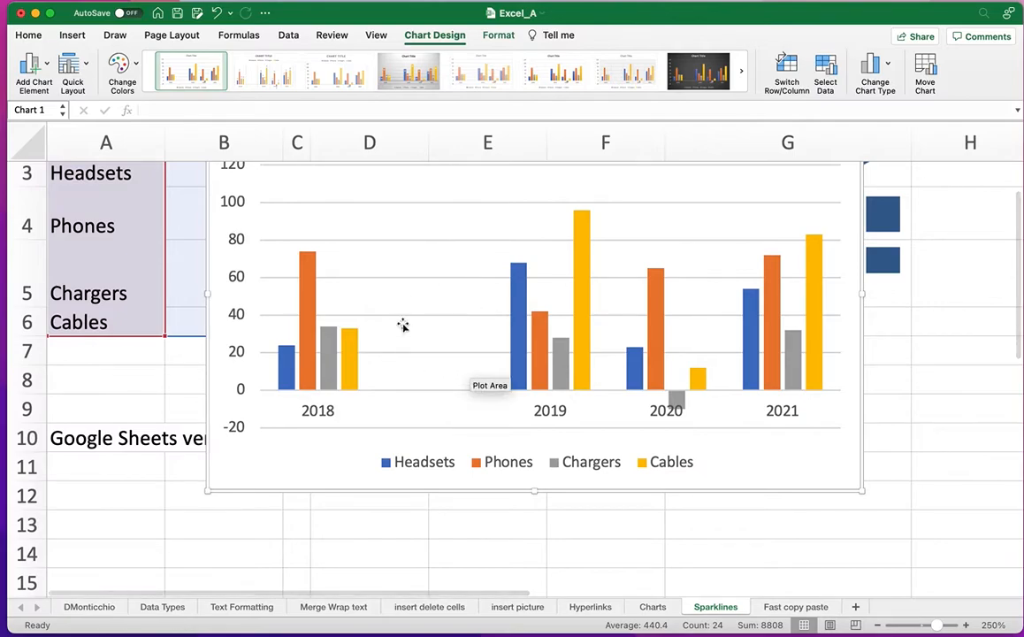
{"action": "scroll", "coordinate": [424, 319], "scroll_direction": "up", "scroll_amount": 3}
{"action": "key", "text": "Delete"}
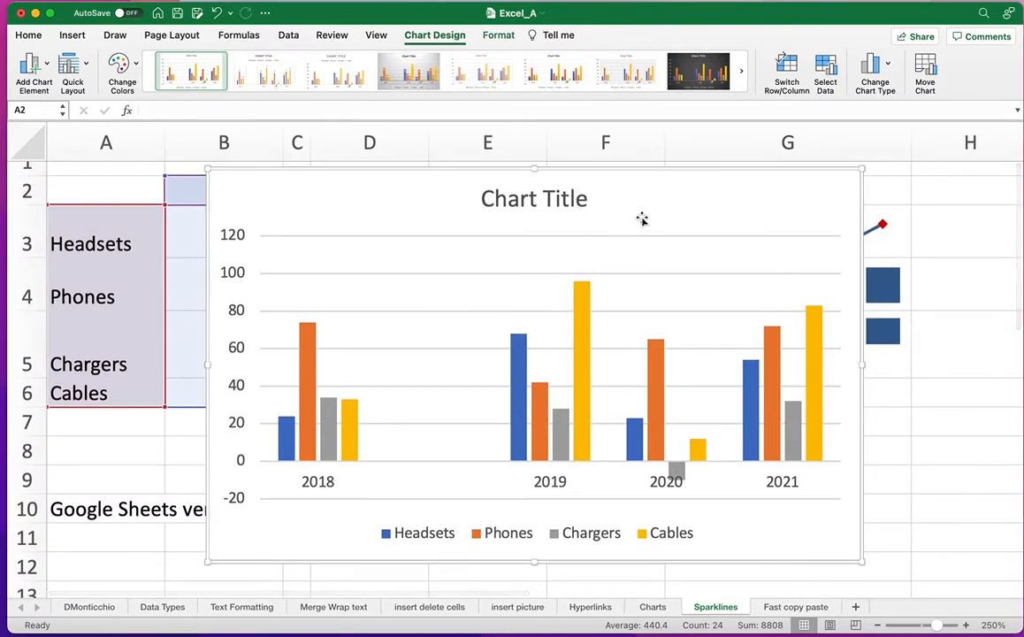
{"action": "left_click", "coordinate": [423, 456]}
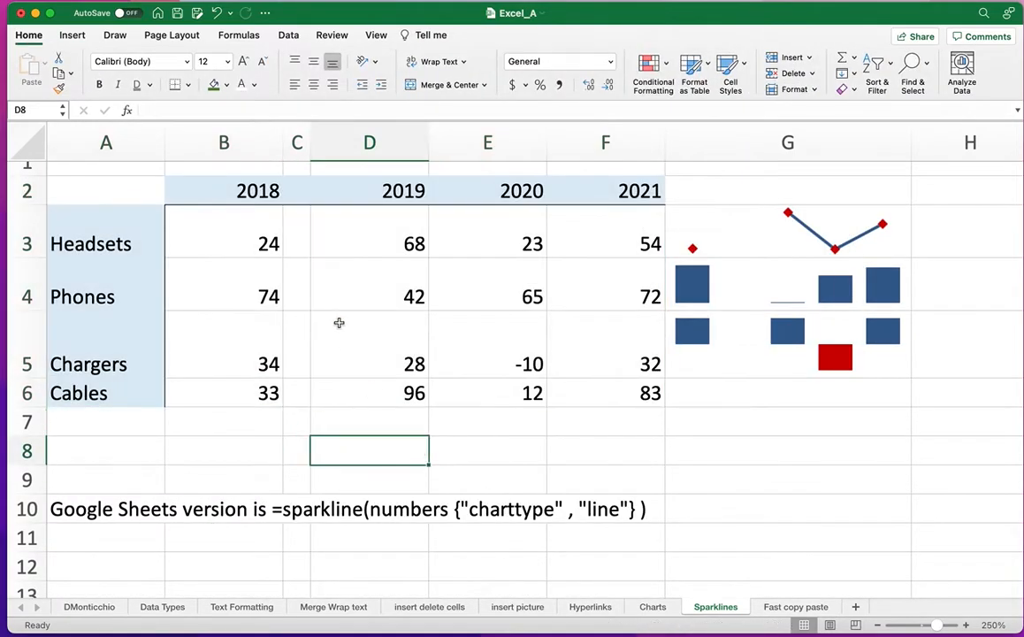
Delete the blank column C and slightly narrow the 2019 column.
{"action": "left_click", "coordinate": [297, 145]}
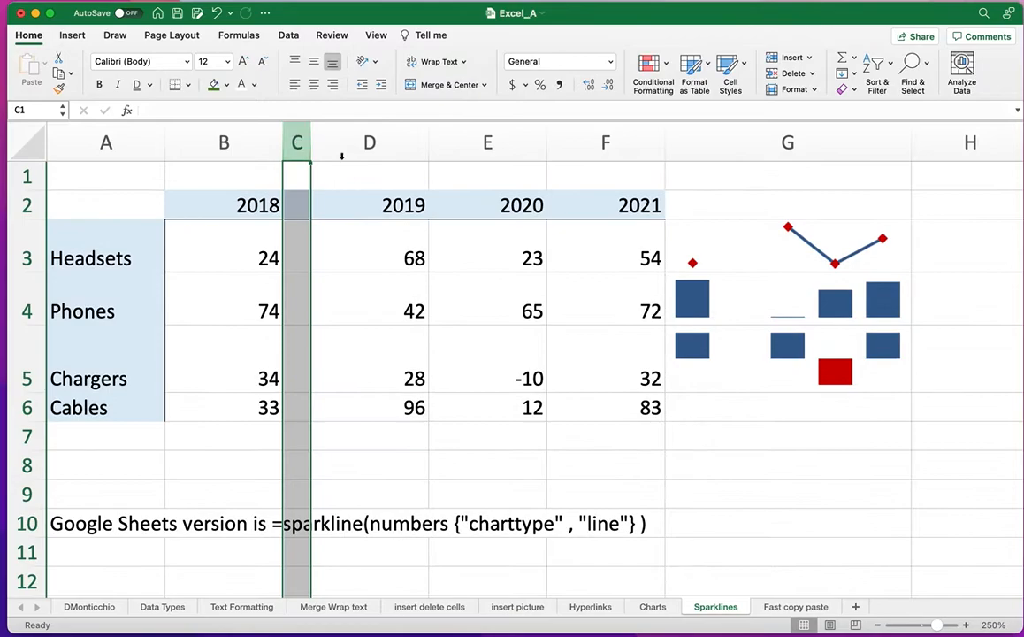
{"action": "left_click", "coordinate": [794, 74]}
{"action": "left_click", "coordinate": [362, 257]}
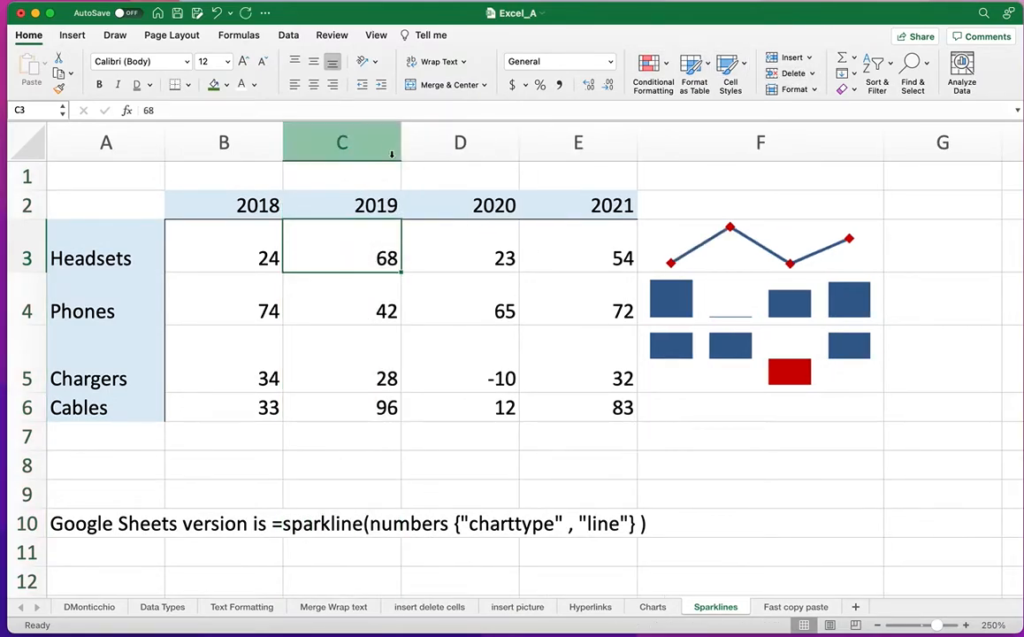
{"action": "mouse_move", "coordinate": [399, 144]}
{"action": "left_mouse_down"}
{"action": "mouse_move", "coordinate": [313, 153]}
{"action": "mouse_move", "coordinate": [390, 150]}
{"action": "left_mouse_up"}
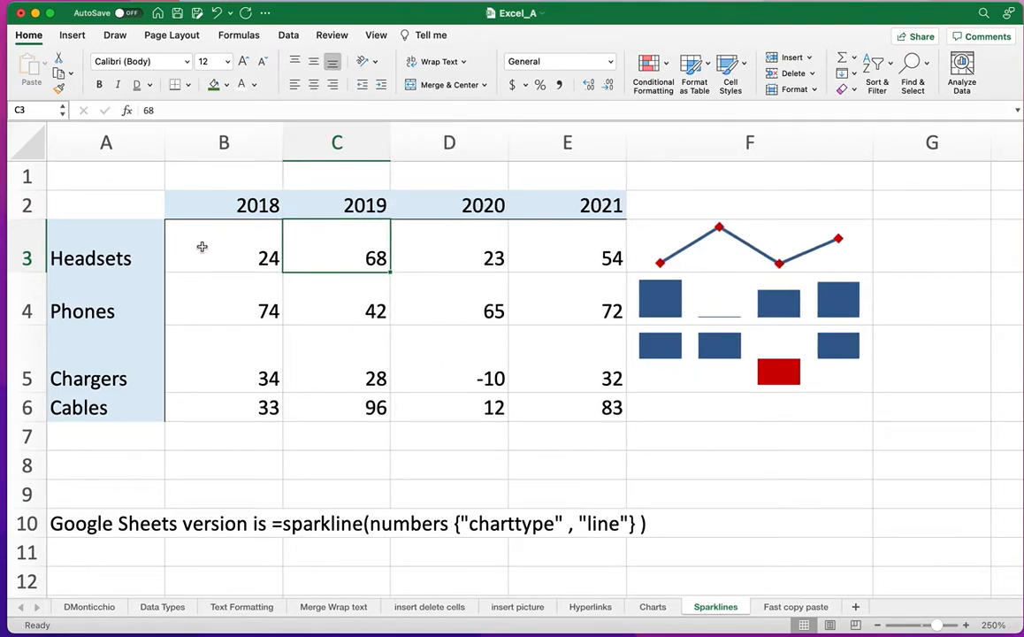
Examine the individual yearly figures for Headsets, Phones and Chargers alongside their sparklines.
{"action": "left_click", "coordinate": [257, 258]}
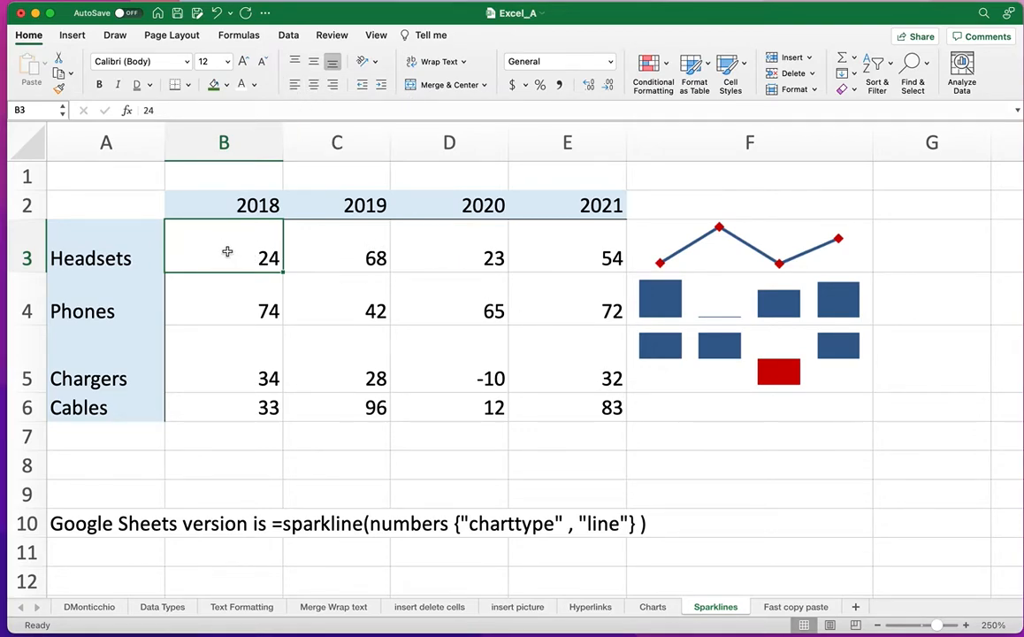
{"action": "left_click", "coordinate": [353, 251]}
{"action": "left_click", "coordinate": [427, 249]}
{"action": "left_click", "coordinate": [528, 242]}
{"action": "left_click", "coordinate": [531, 283]}
{"action": "left_click", "coordinate": [532, 330]}
{"action": "left_click", "coordinate": [424, 374]}
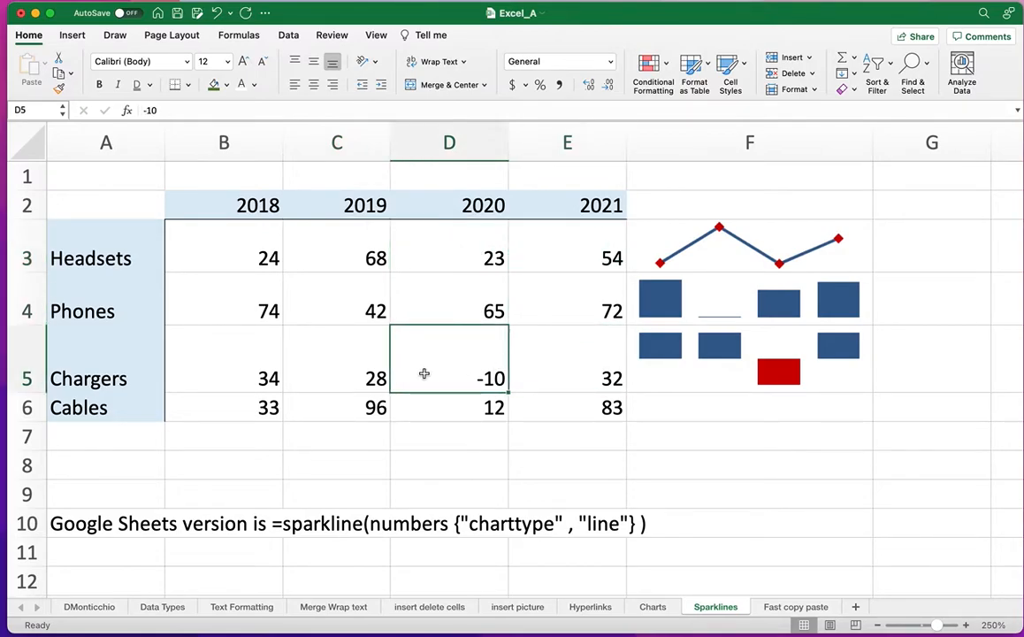
{"action": "left_click", "coordinate": [345, 369]}
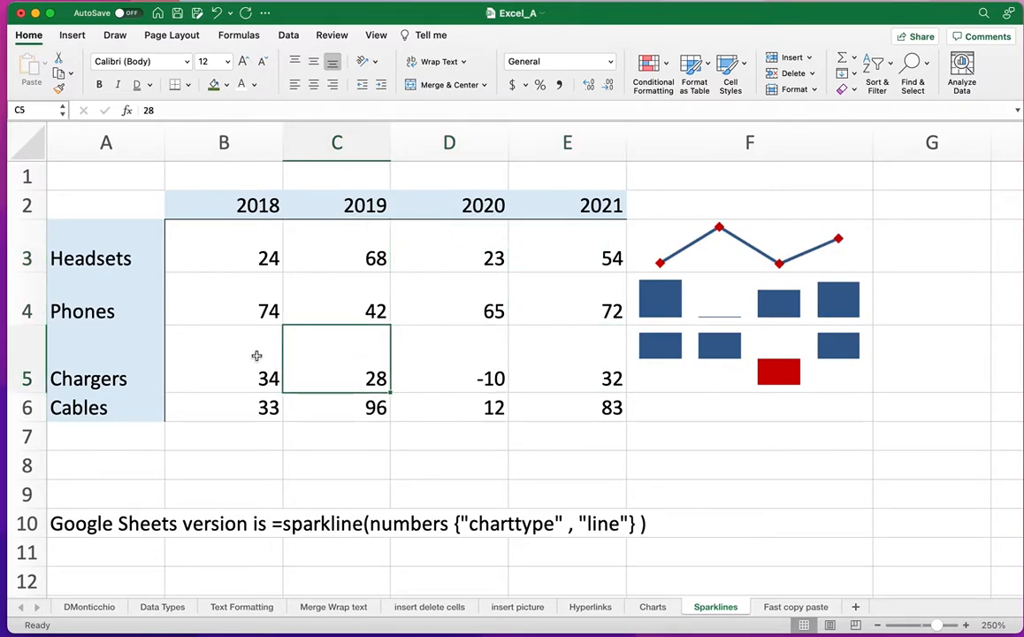
{"action": "left_click", "coordinate": [245, 301]}
{"action": "left_click", "coordinate": [292, 339]}
{"action": "left_click", "coordinate": [252, 354]}
{"action": "left_click", "coordinate": [336, 352]}
{"action": "left_click", "coordinate": [256, 358]}
{"action": "left_click", "coordinate": [322, 356]}
{"action": "left_click", "coordinate": [339, 297]}
{"action": "left_click", "coordinate": [339, 352]}
{"action": "left_click", "coordinate": [339, 304]}
{"action": "left_click", "coordinate": [341, 344]}
{"action": "left_click", "coordinate": [339, 305]}
{"action": "left_click", "coordinate": [439, 305]}
{"action": "left_click", "coordinate": [707, 467]}
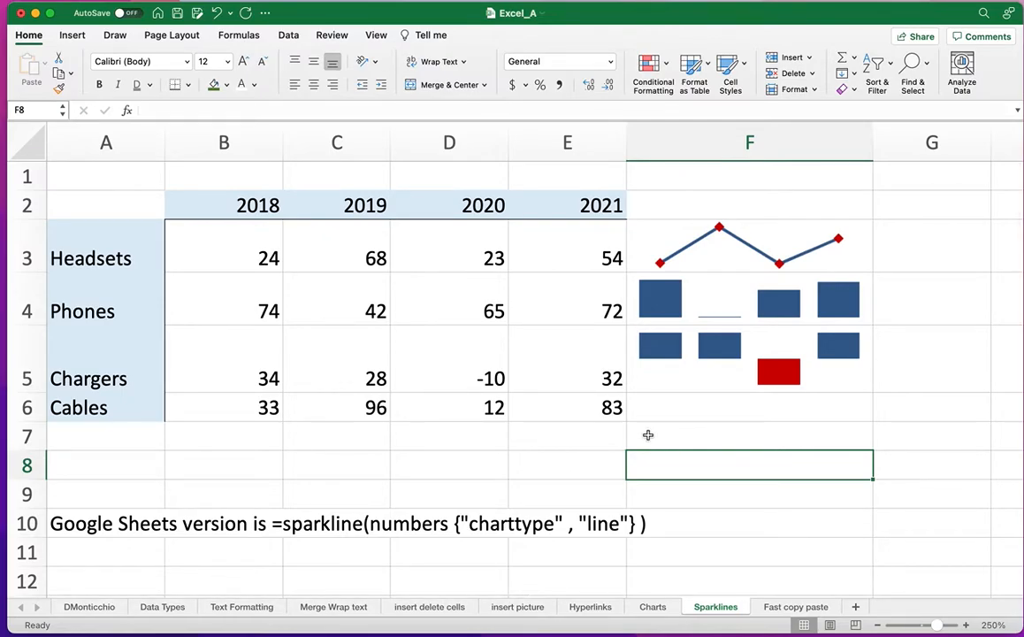
Read the Google Sheets version of the sparkline formula in A10 and compare it with the Sparklines insert command.
{"action": "scroll", "coordinate": [576, 434], "scroll_direction": "down", "scroll_amount": 3}
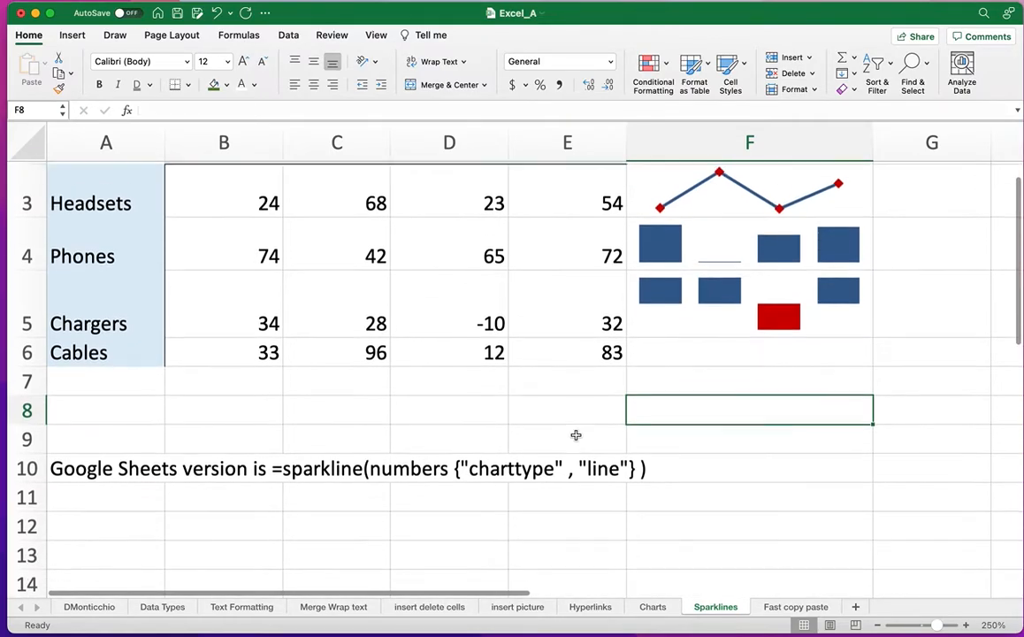
{"action": "left_click", "coordinate": [132, 425]}
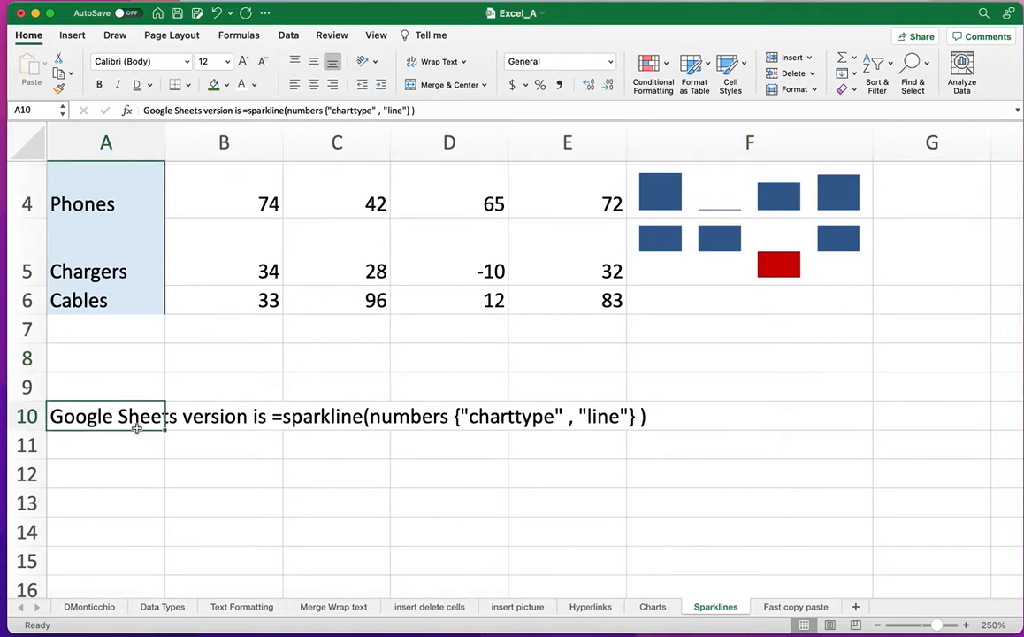
{"action": "left_click_drag", "start_coordinate": [149, 423], "coordinate": [778, 421]}
{"action": "left_click", "coordinate": [525, 507]}
{"action": "scroll", "coordinate": [495, 500], "scroll_direction": "up", "scroll_amount": 3}
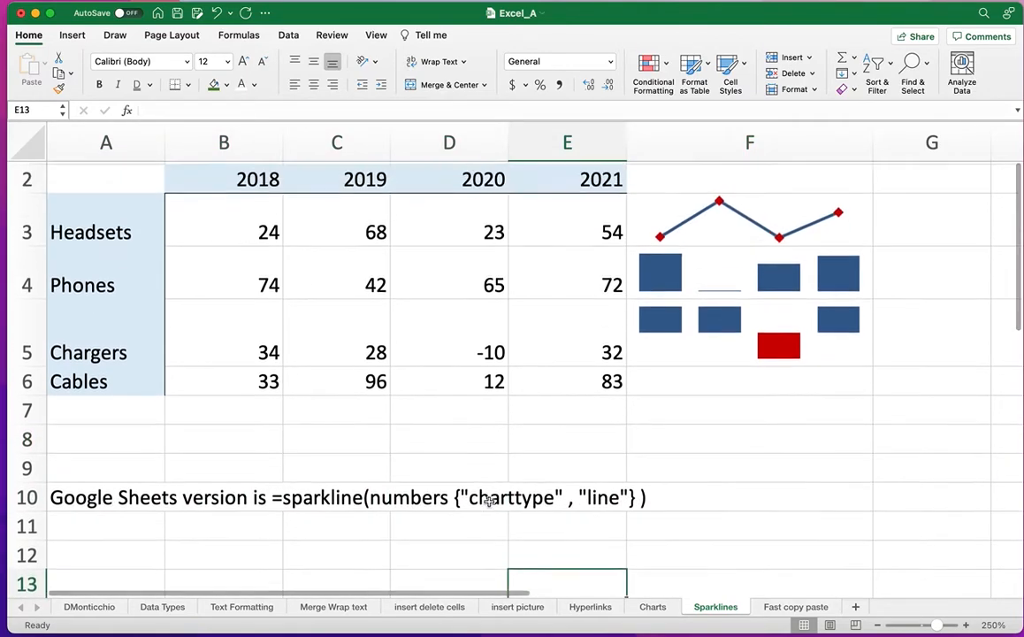
{"action": "left_click", "coordinate": [73, 35]}
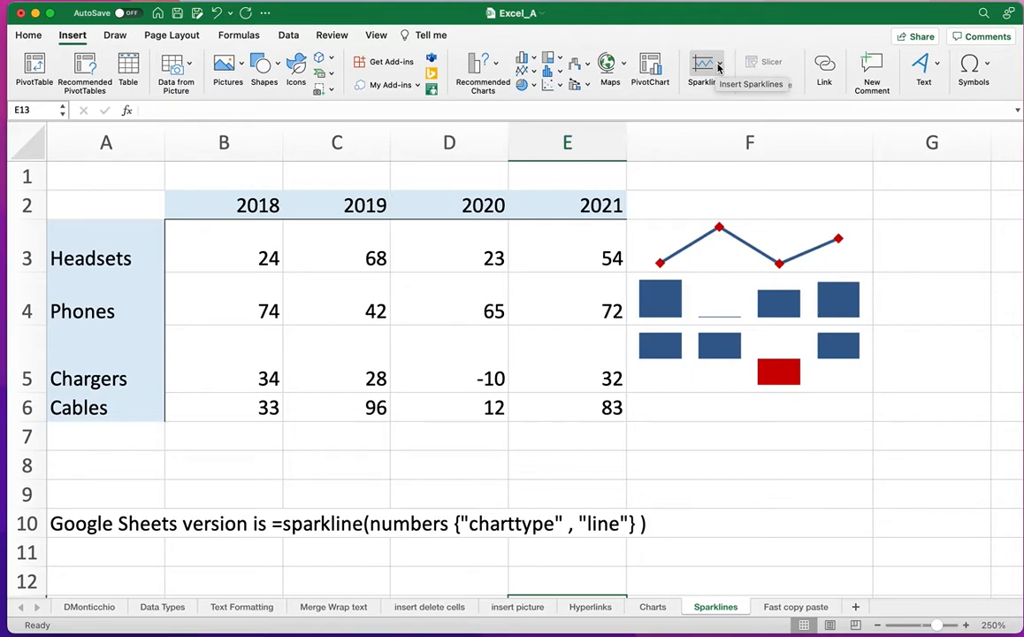
{"action": "scroll", "coordinate": [653, 267], "scroll_direction": "down", "scroll_amount": 2}
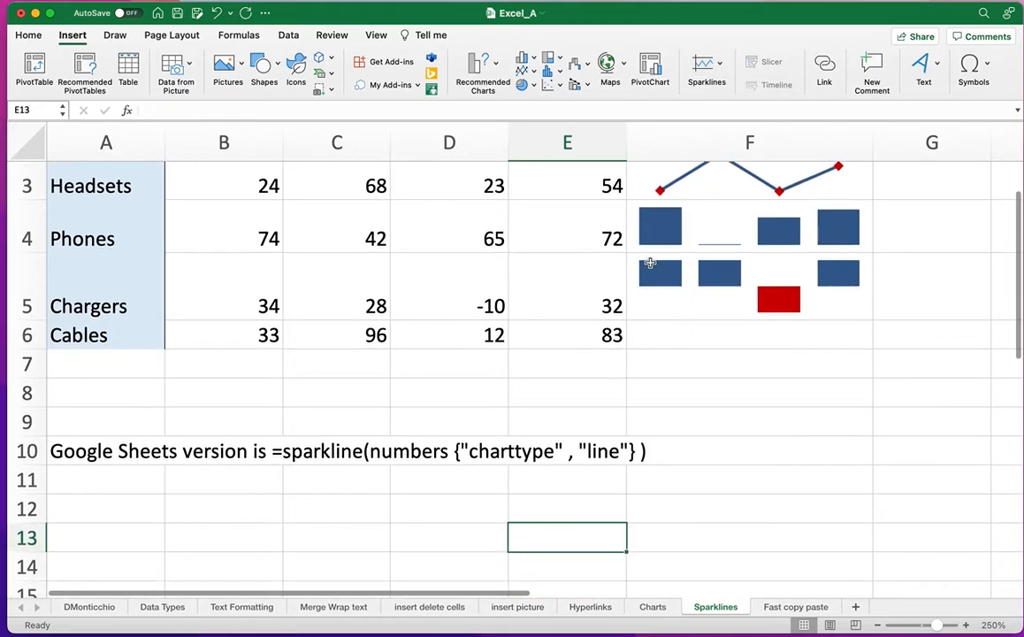
{"action": "scroll", "coordinate": [679, 348], "scroll_direction": "down", "scroll_amount": 1}
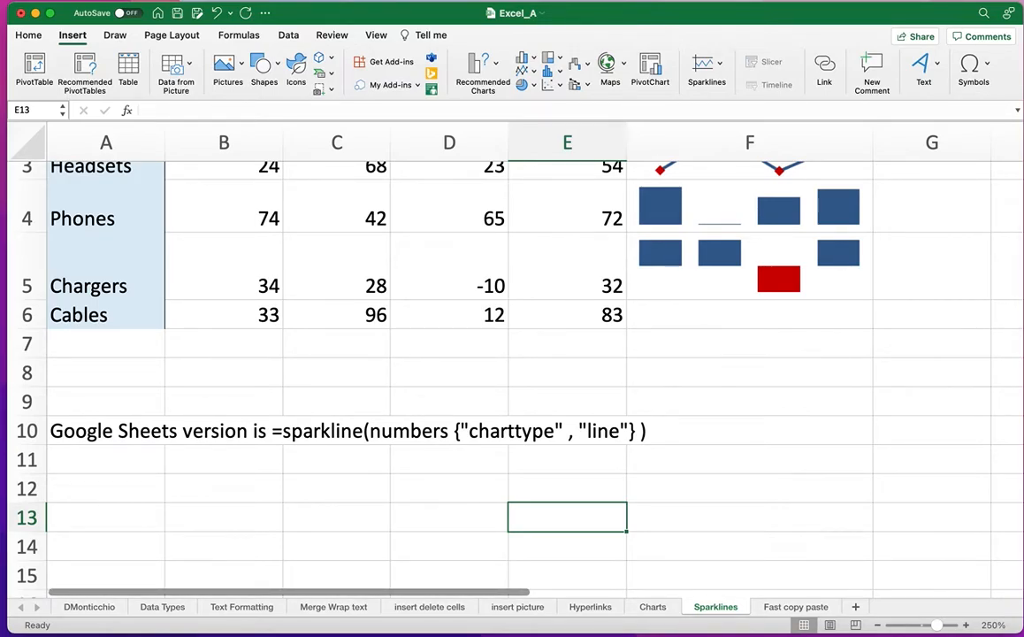
Switch to Google Sheets in the browser, create a blank spreadsheet and move its window up to fill the view.
{"action": "left_click", "coordinate": [965, 635]}
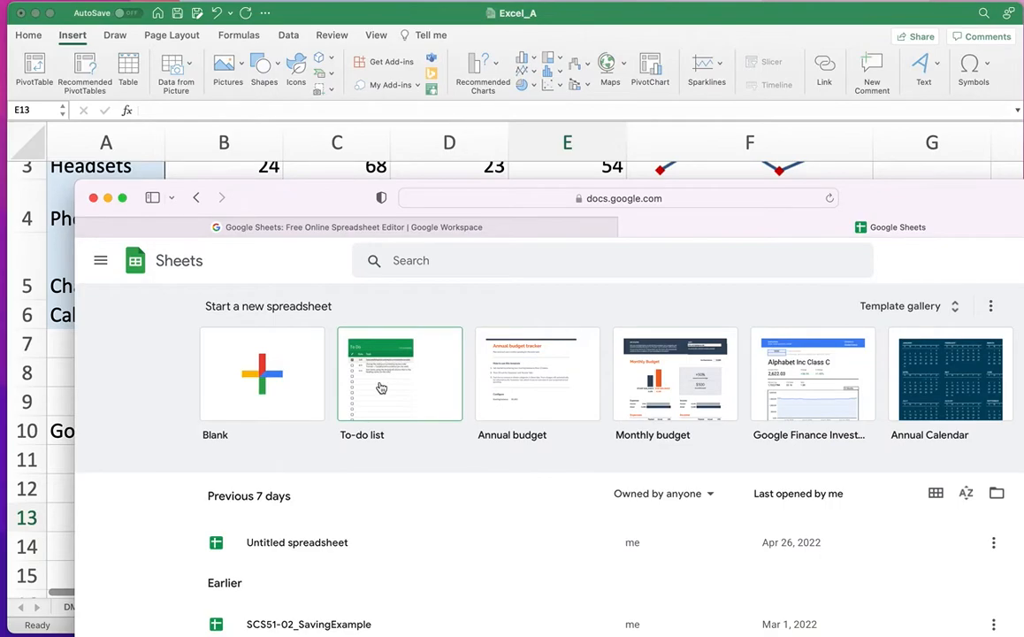
{"action": "left_click", "coordinate": [256, 378]}
{"action": "left_click_drag", "start_coordinate": [878, 201], "coordinate": [810, 21]}
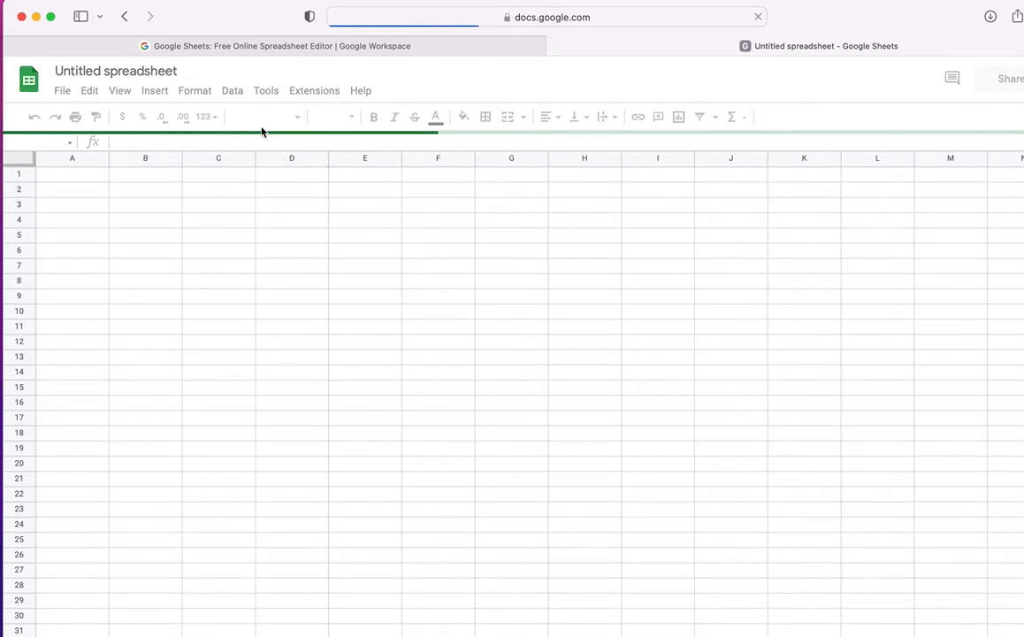
Align the spreadsheet window to the view and set the sheet zoom to 200%.
{"action": "mouse_move", "coordinate": [880, 20]}
{"action": "left_mouse_down"}
{"action": "mouse_move", "coordinate": [846, 28]}
{"action": "mouse_move", "coordinate": [873, 25]}
{"action": "left_mouse_up"}
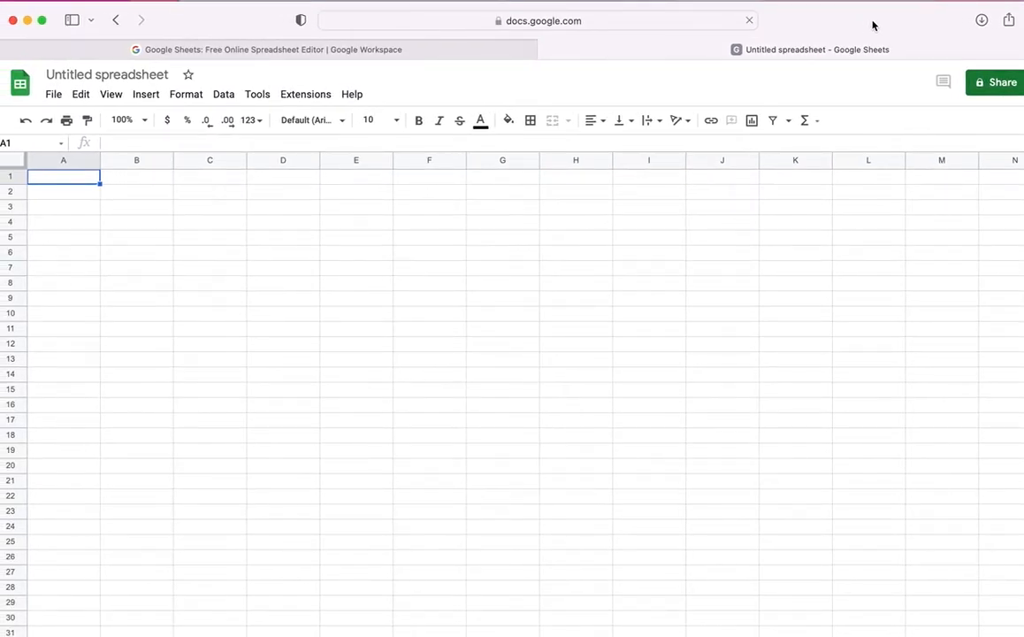
{"action": "left_click", "coordinate": [146, 122]}
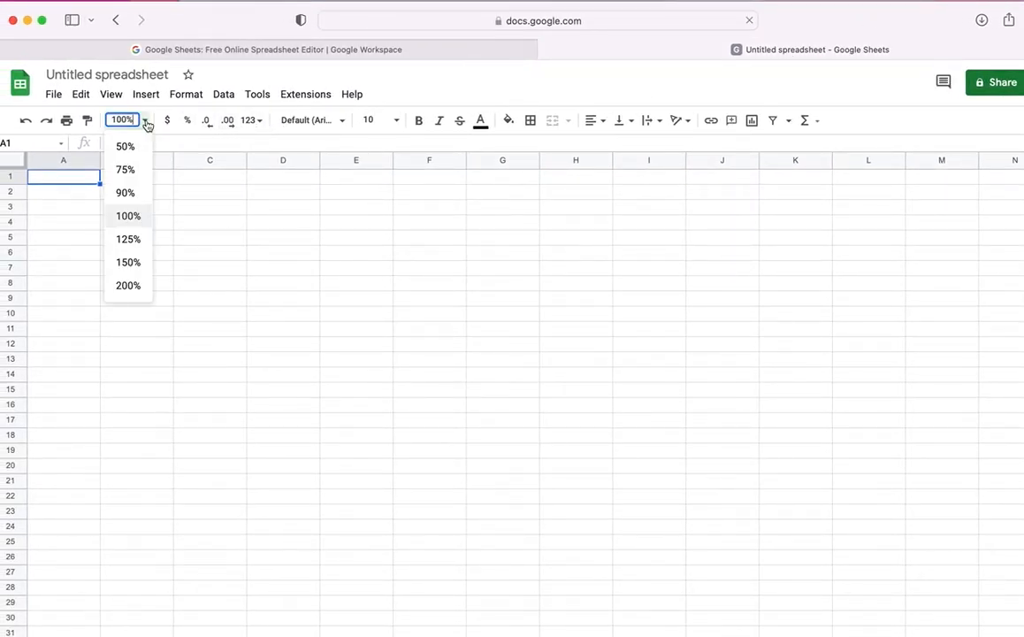
{"action": "left_click", "coordinate": [130, 288]}
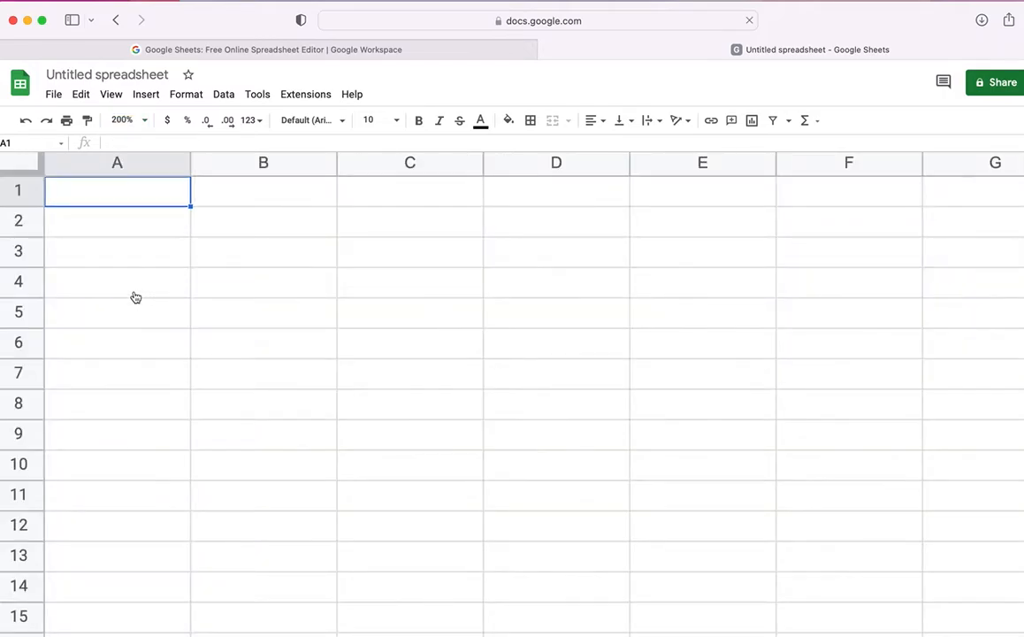
Fill row 3 with sample numbers: 23 in A3, 12 in B3, 45 in C3, 23 in D3 and 79 in E3.
{"action": "left_click", "coordinate": [238, 255]}
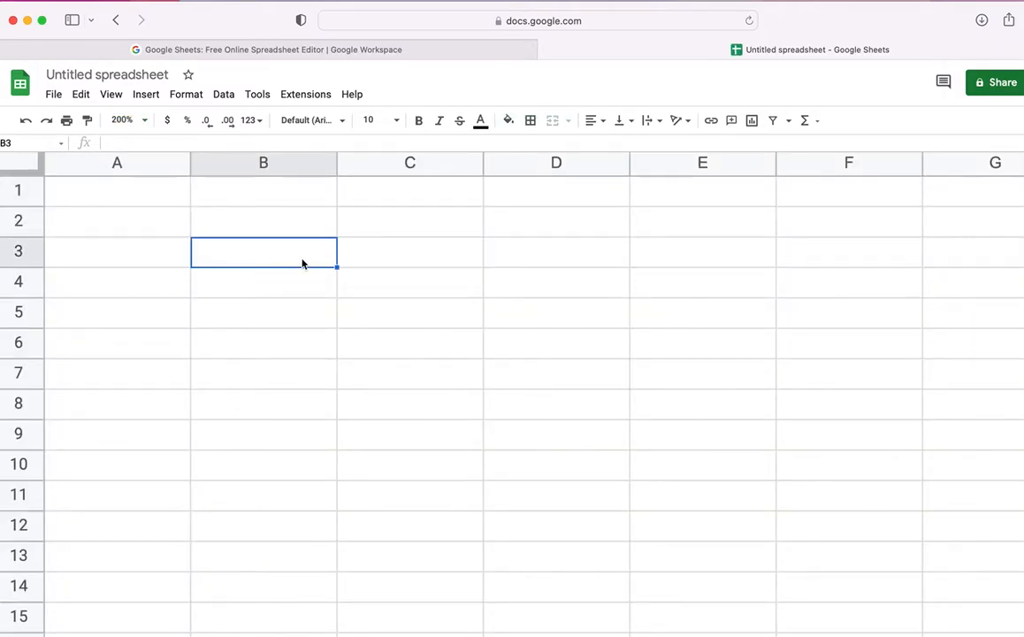
{"action": "type", "text": "12"}
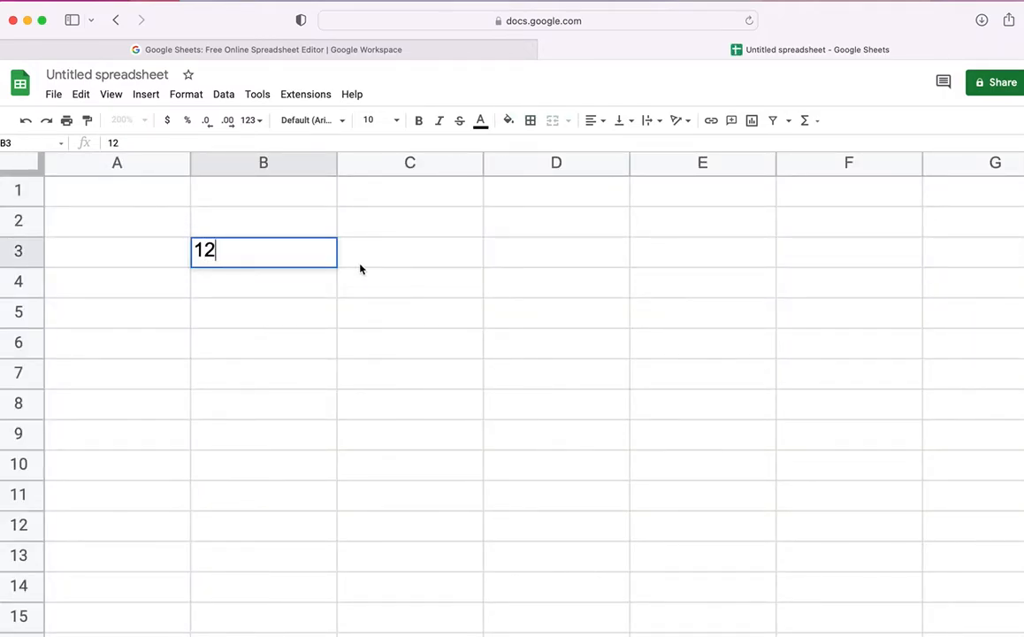
{"action": "left_click", "coordinate": [413, 259]}
{"action": "type", "text": "45"}
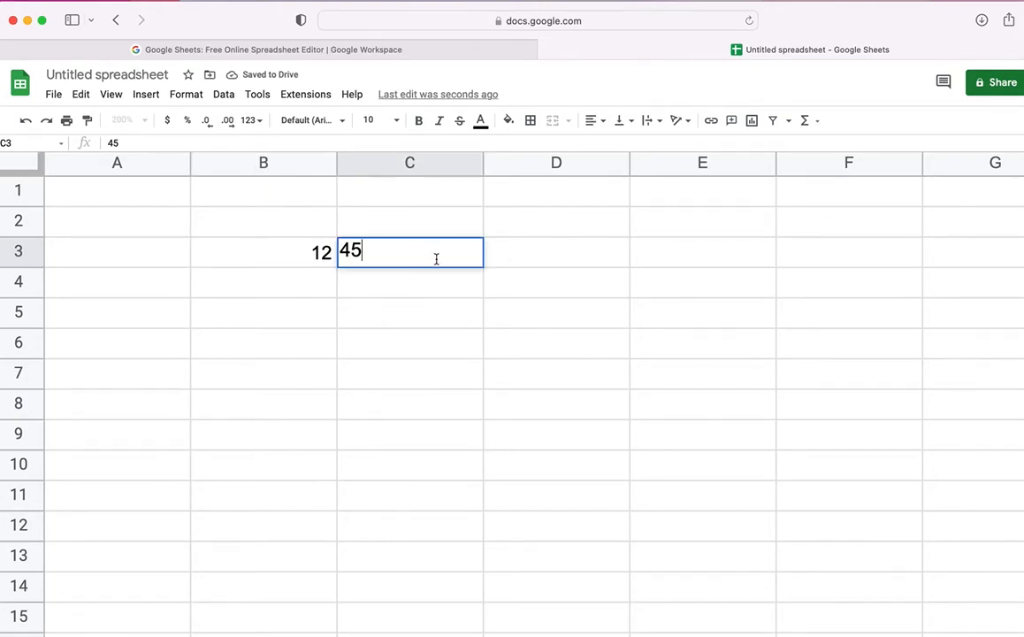
{"action": "left_click", "coordinate": [546, 263]}
{"action": "type", "text": "23"}
{"action": "left_click", "coordinate": [647, 265]}
{"action": "type", "text": "79"}
{"action": "left_click", "coordinate": [160, 258]}
{"action": "type", "text": "23"}
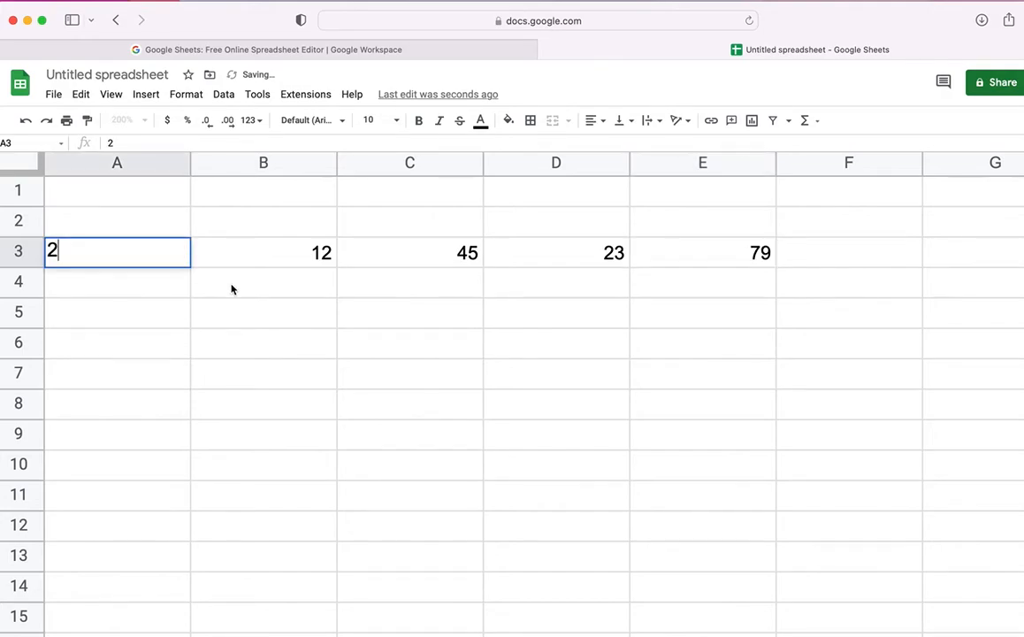
{"action": "left_click", "coordinate": [262, 316]}
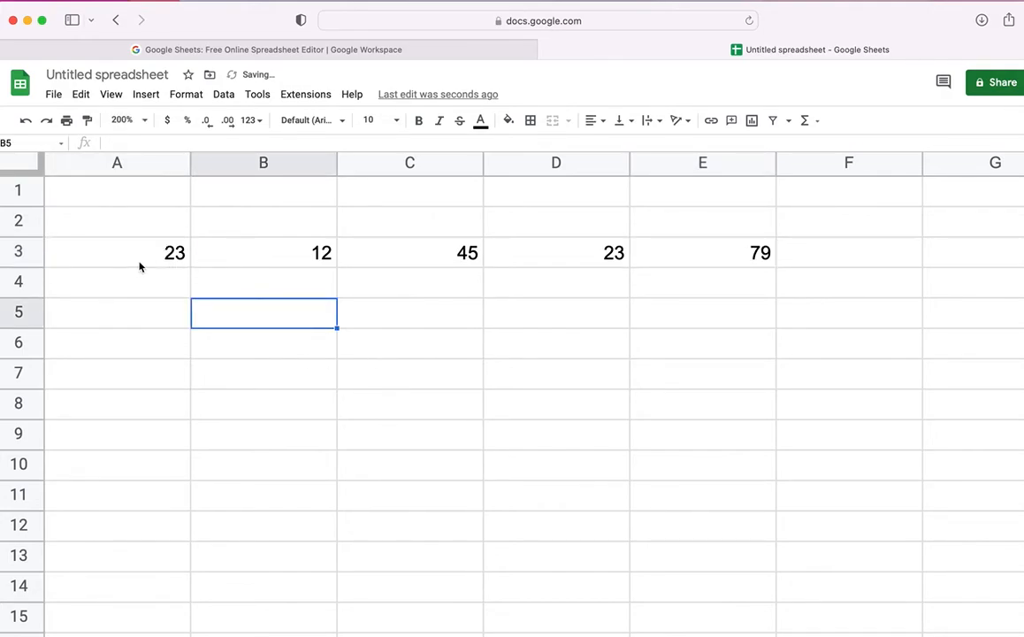
{"action": "left_click_drag", "start_coordinate": [131, 260], "coordinate": [736, 259]}
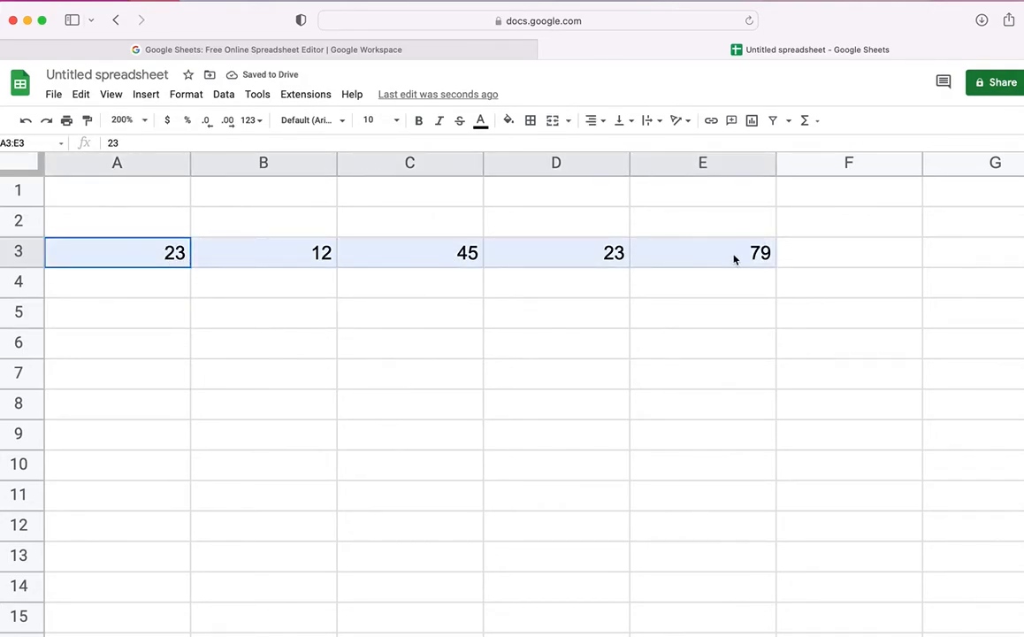
{"action": "left_click", "coordinate": [251, 322]}
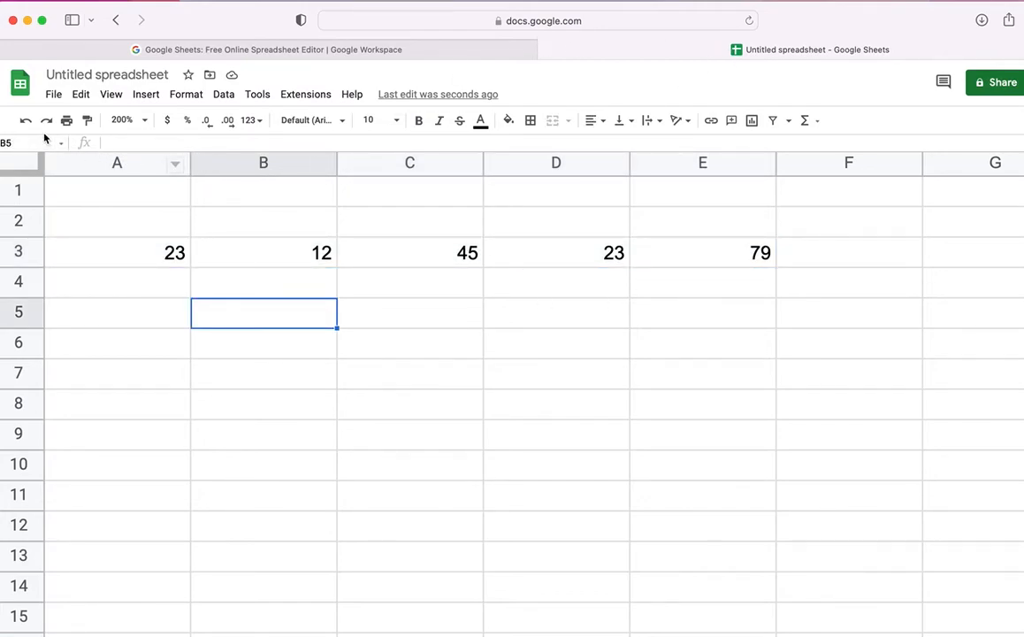
{"action": "left_click", "coordinate": [259, 126]}
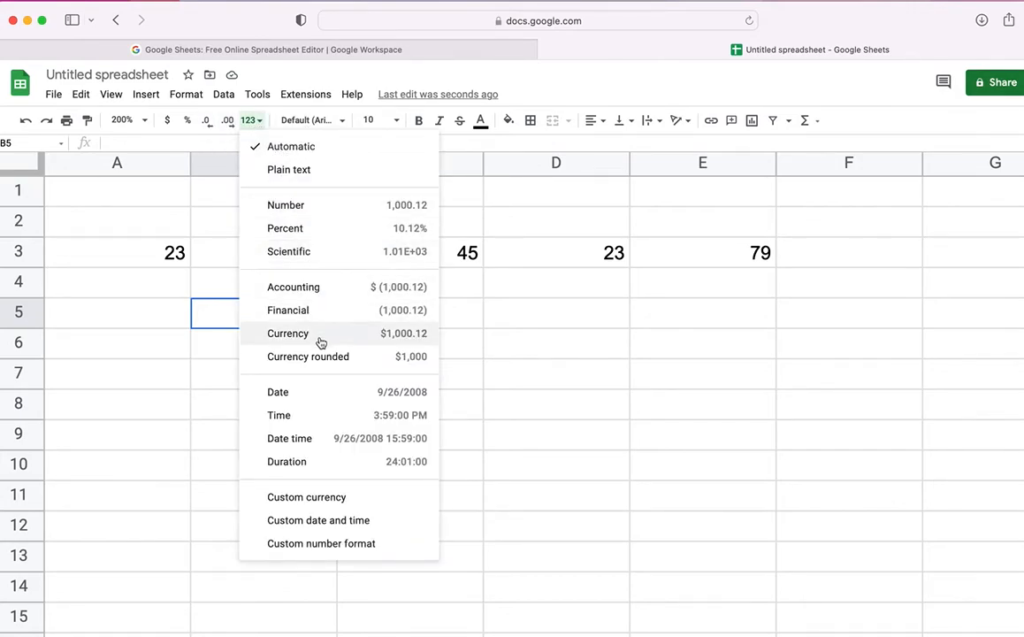
{"action": "left_click", "coordinate": [583, 100]}
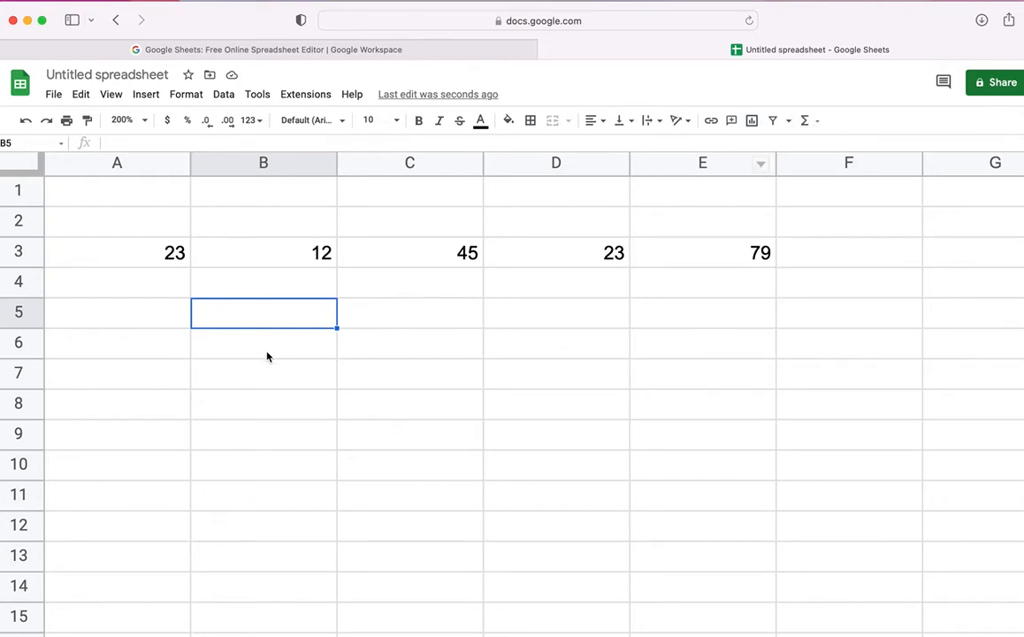
Create a sparkline of the row 3 numbers in B5 with the formula =SPARKLINE(A3:E3).
{"action": "double_click", "coordinate": [295, 318]}
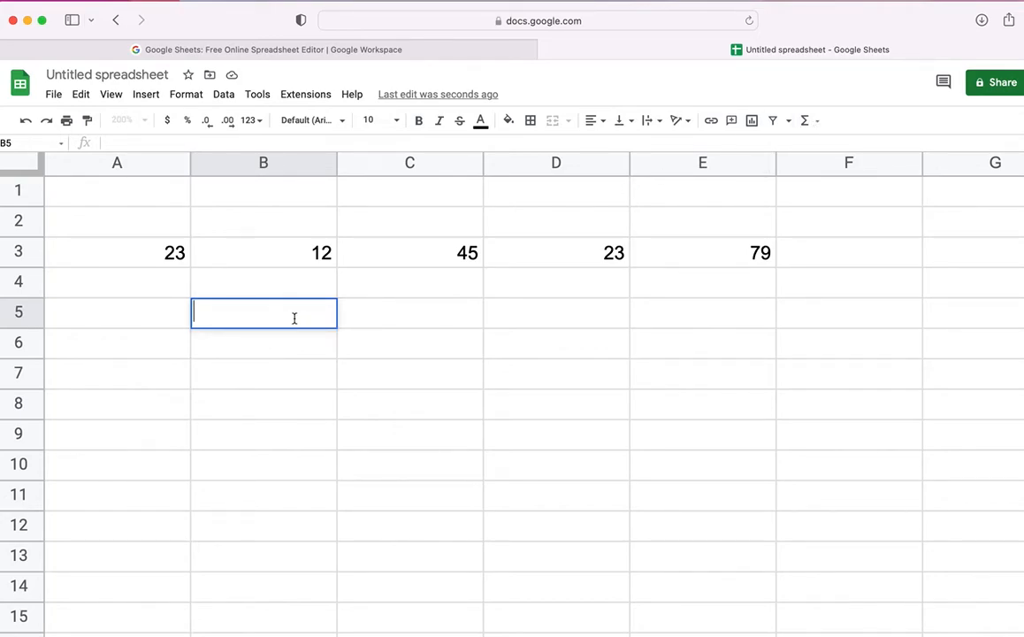
{"action": "type", "text": "="}
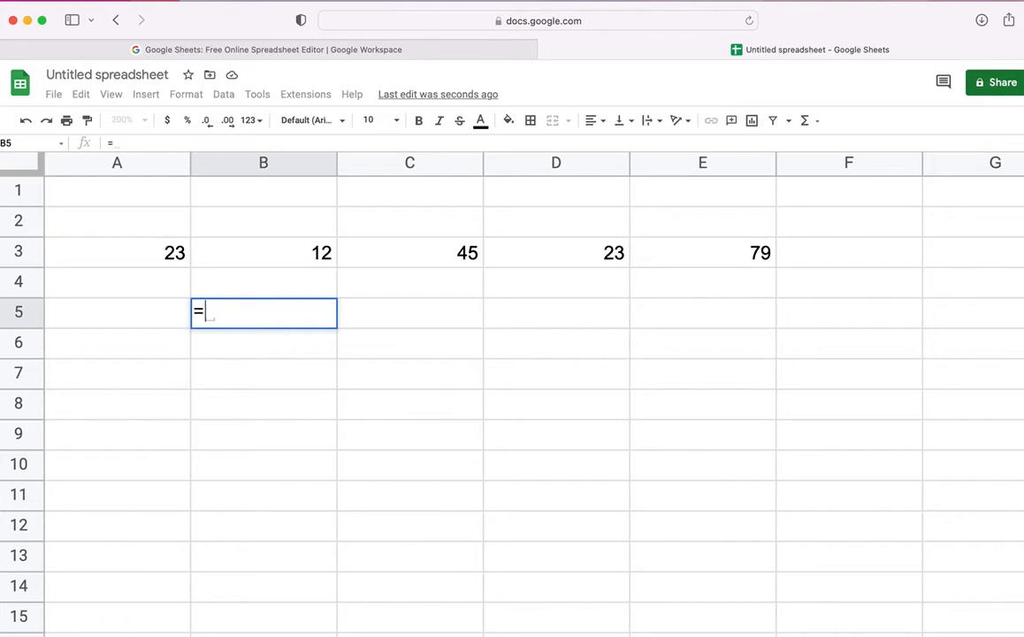
{"action": "type", "text": "SPARKLINE"}
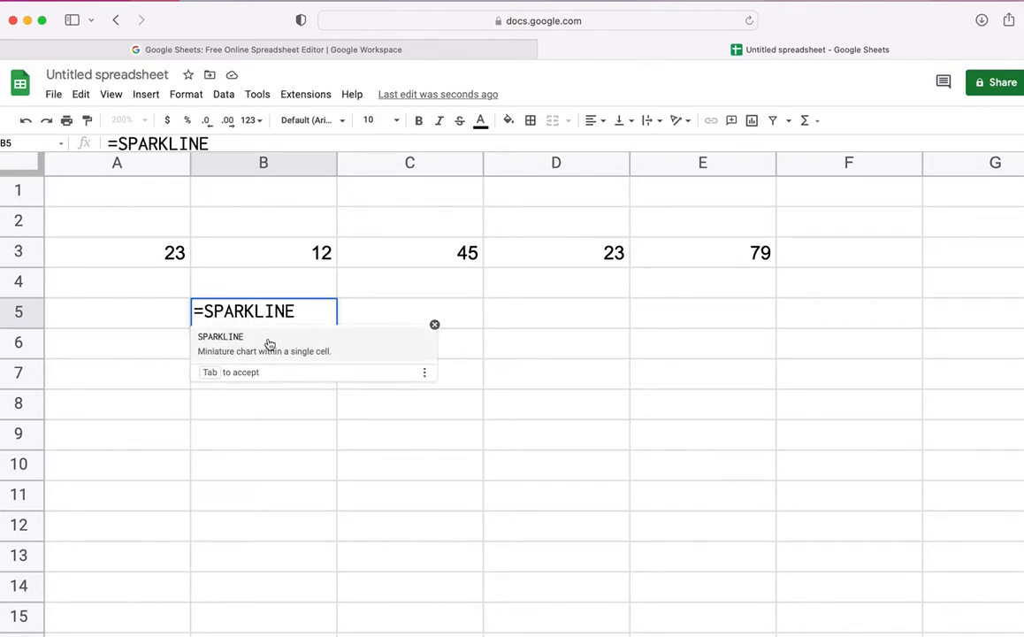
{"action": "type", "text": "("}
{"action": "left_click_drag", "start_coordinate": [156, 248], "coordinate": [700, 257]}
{"action": "type", "text": ")"}
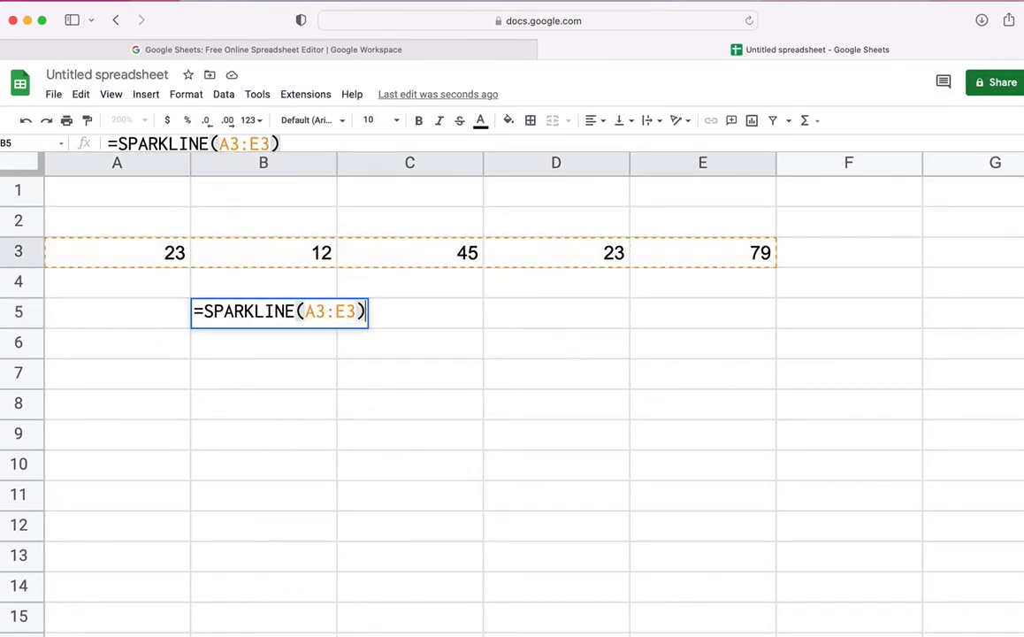
{"action": "key", "text": "Return"}
{"action": "scroll", "coordinate": [267, 377], "scroll_direction": "right", "scroll_amount": 2}
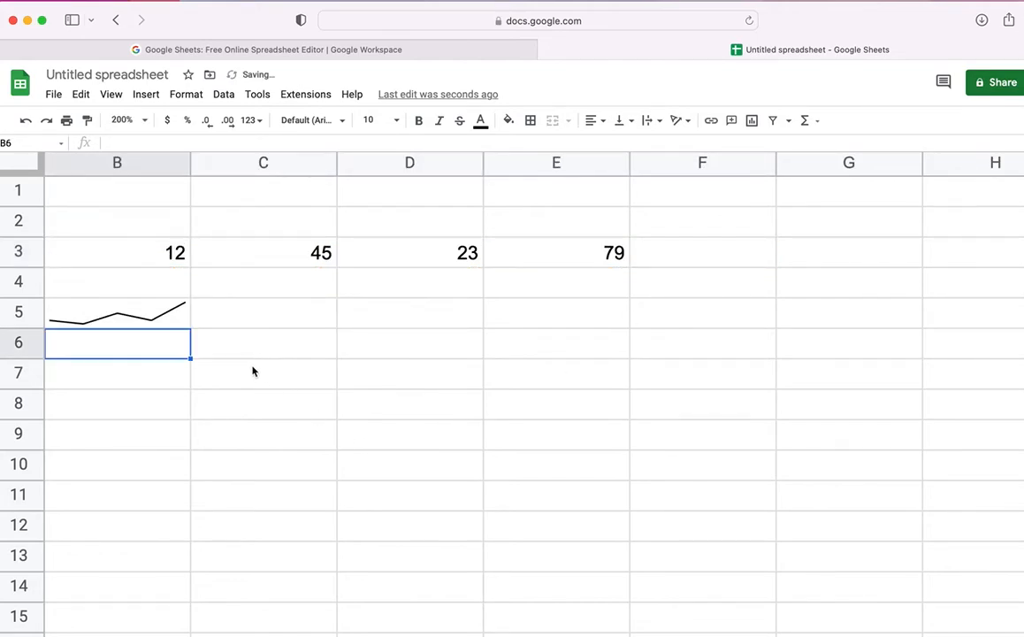
{"action": "scroll", "coordinate": [256, 363], "scroll_direction": "left", "scroll_amount": 2}
{"action": "left_click", "coordinate": [271, 323]}
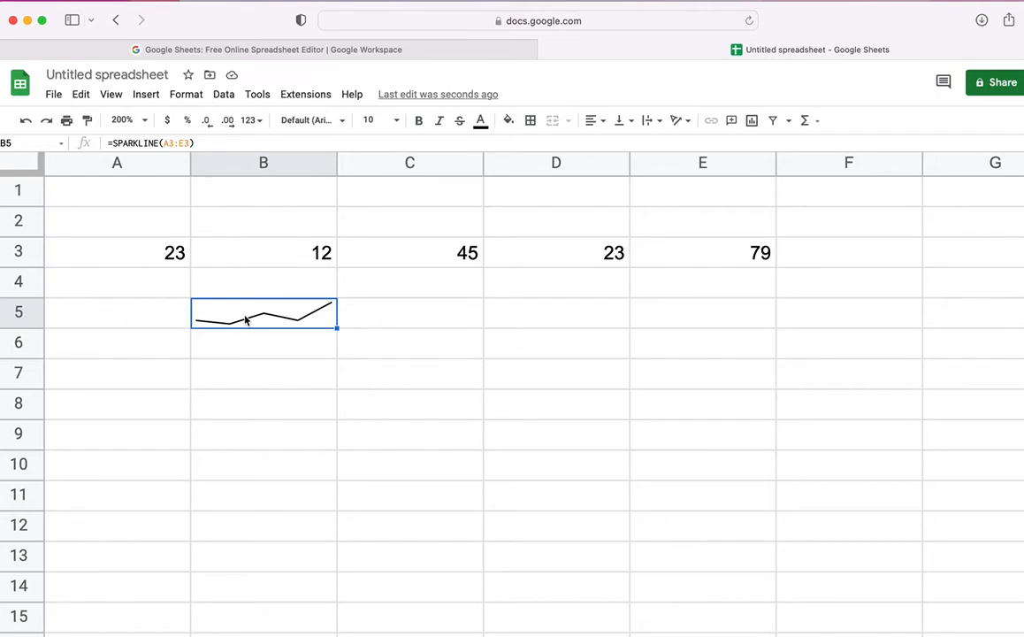
Change the number in C3 to 5 and check how the sparkline in B5 responds.
{"action": "double_click", "coordinate": [459, 253]}
{"action": "left_click_drag", "start_coordinate": [468, 251], "coordinate": [454, 253]}
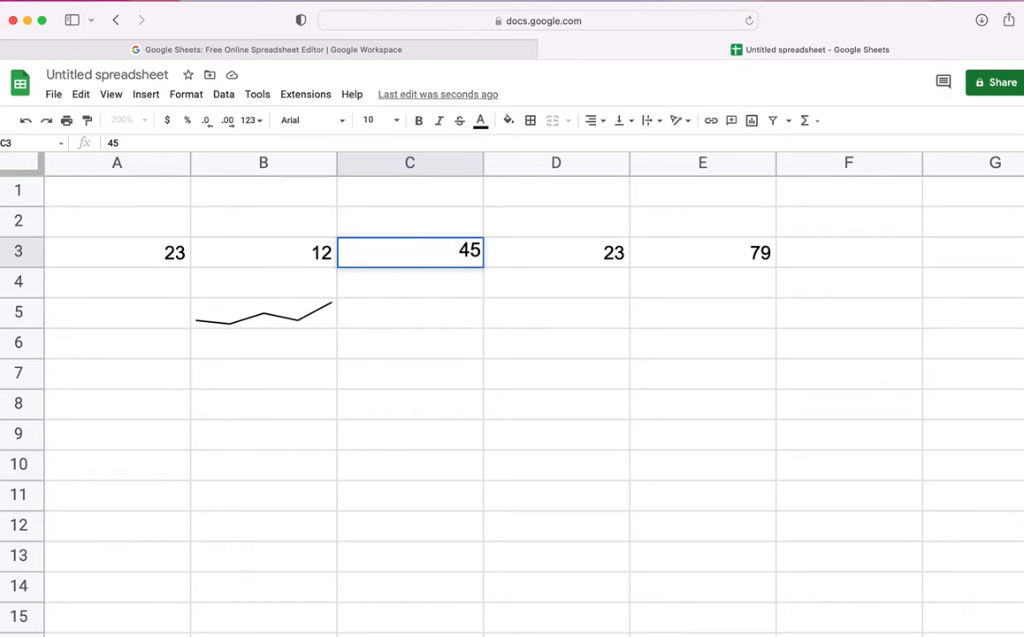
{"action": "key", "text": "BackSpace"}
{"action": "key", "text": "Return"}
{"action": "scroll", "coordinate": [403, 278], "scroll_direction": "right", "scroll_amount": 7}
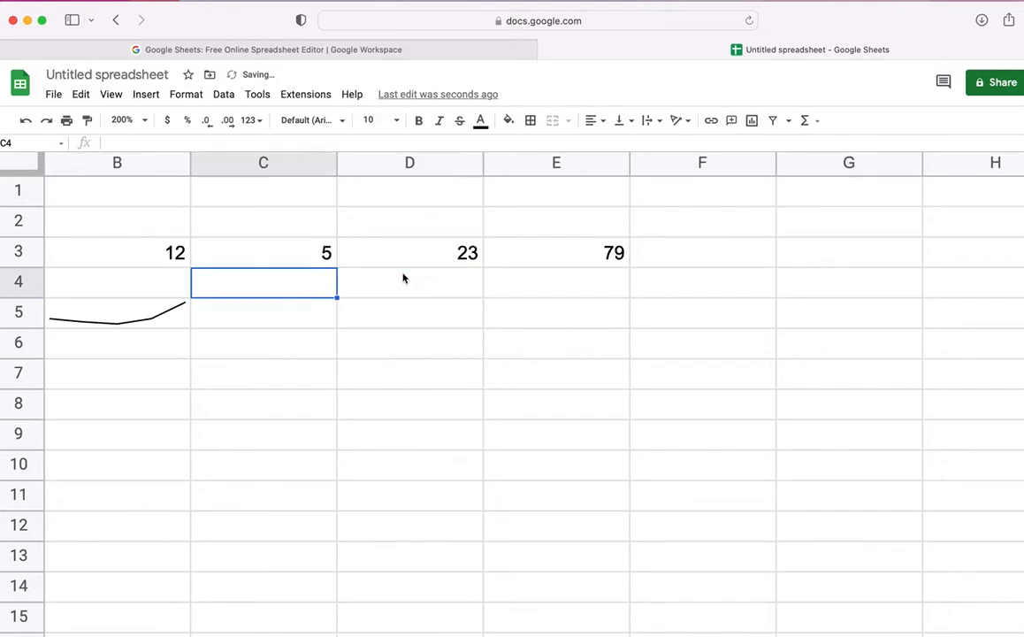
{"action": "scroll", "coordinate": [253, 383], "scroll_direction": "left", "scroll_amount": 7}
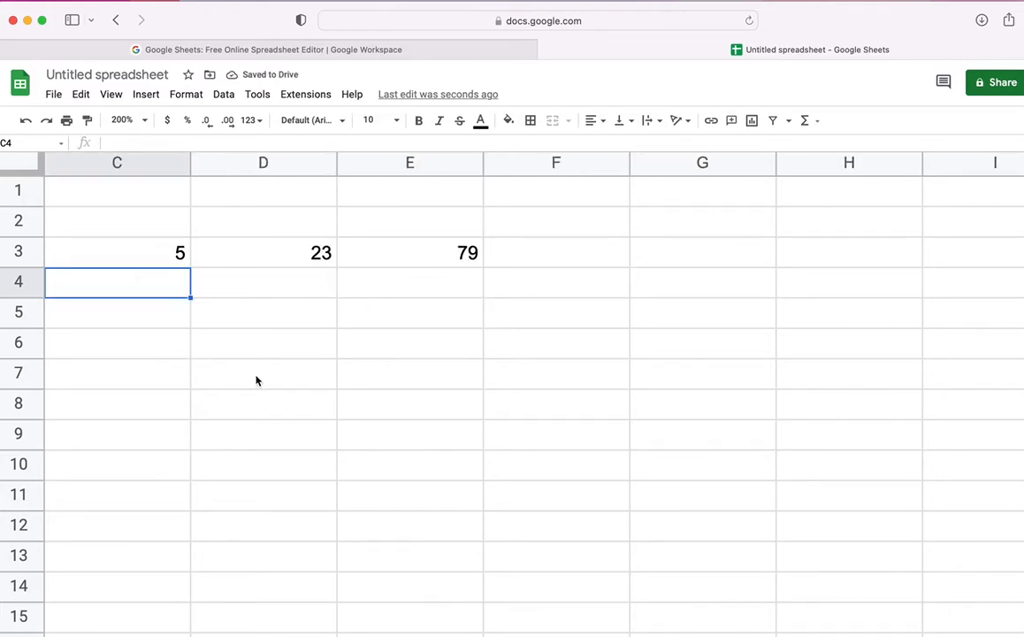
Set the number in C3 to 35.
{"action": "double_click", "coordinate": [434, 255]}
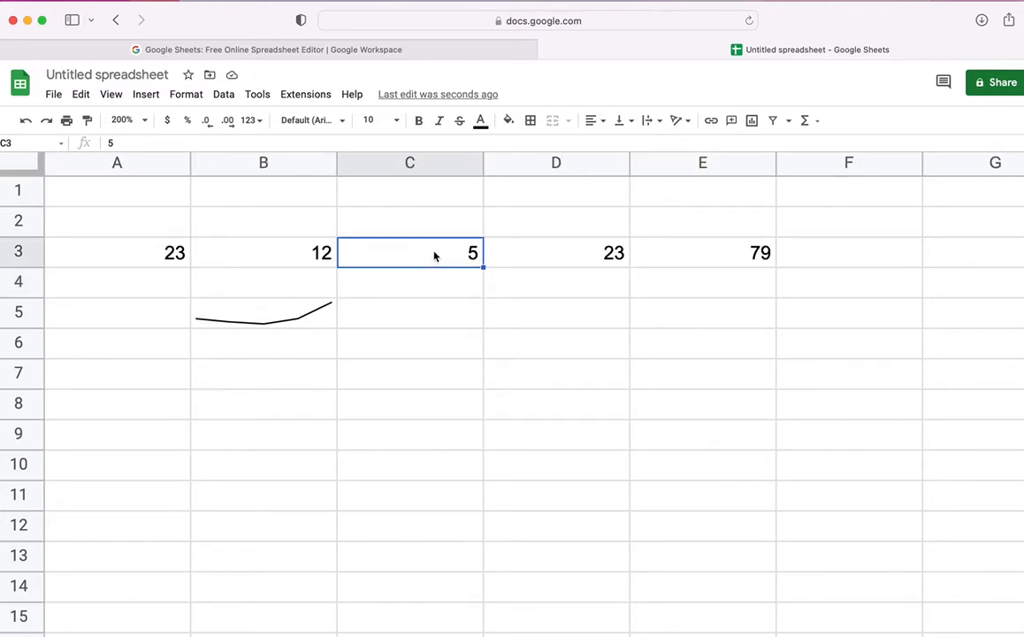
{"action": "type", "text": "3"}
{"action": "left_click", "coordinate": [384, 323]}
Try to add a chart type option to B5's sparkline formula, making it =SPARKLINE(A3:E3{"charttype","winloss").
{"action": "double_click", "coordinate": [292, 328]}
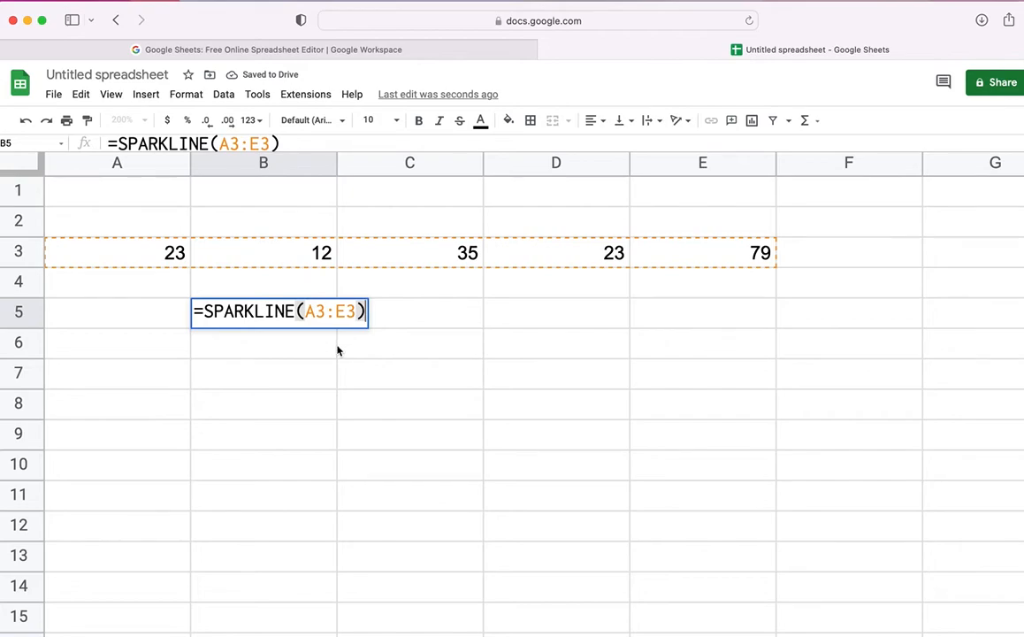
{"action": "key", "text": "Return"}
{"action": "double_click", "coordinate": [326, 311]}
{"action": "left_click", "coordinate": [356, 311]}
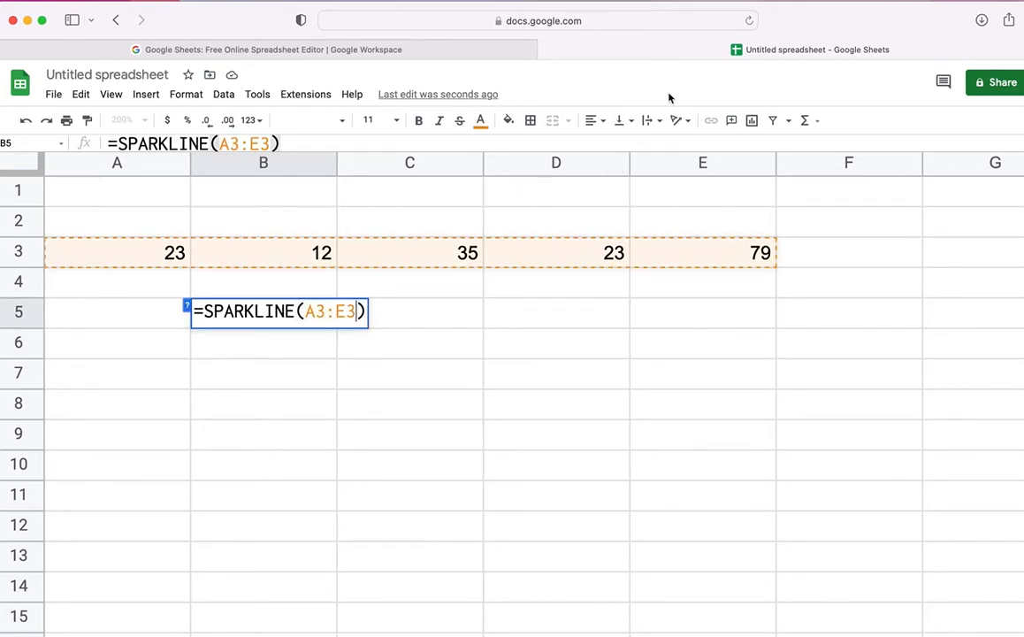
{"action": "left_click_drag", "start_coordinate": [833, 20], "coordinate": [902, 5]}
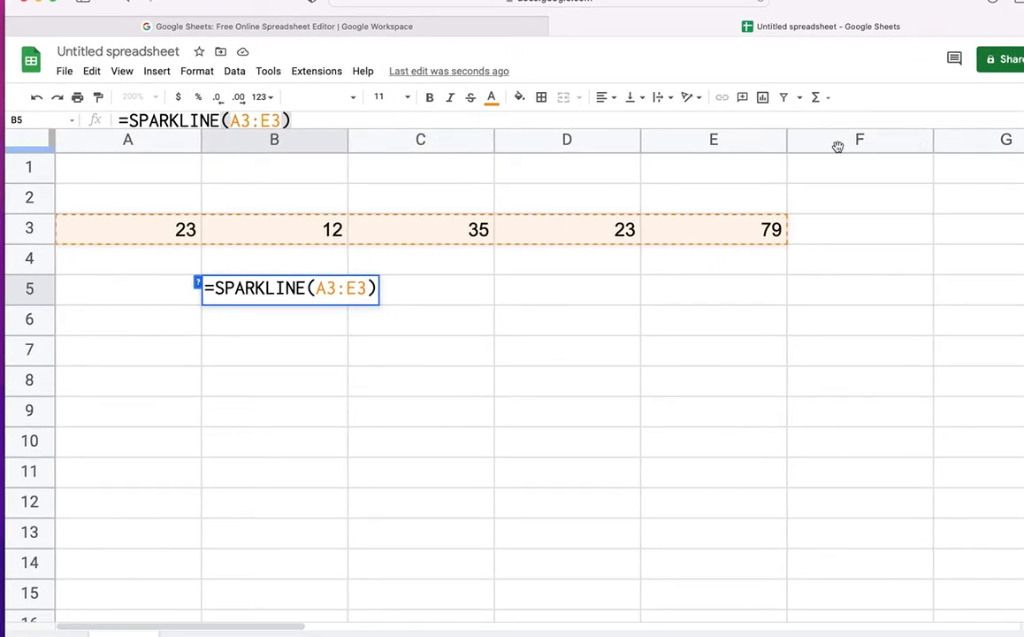
{"action": "type", "text": "{ "}
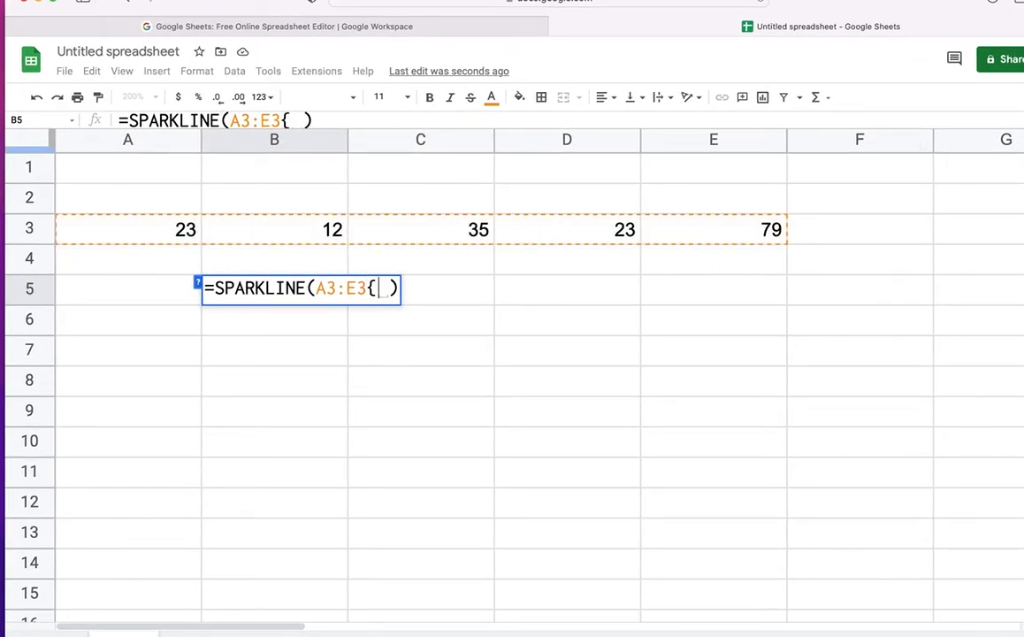
{"action": "type", "text": "\"charttype"}
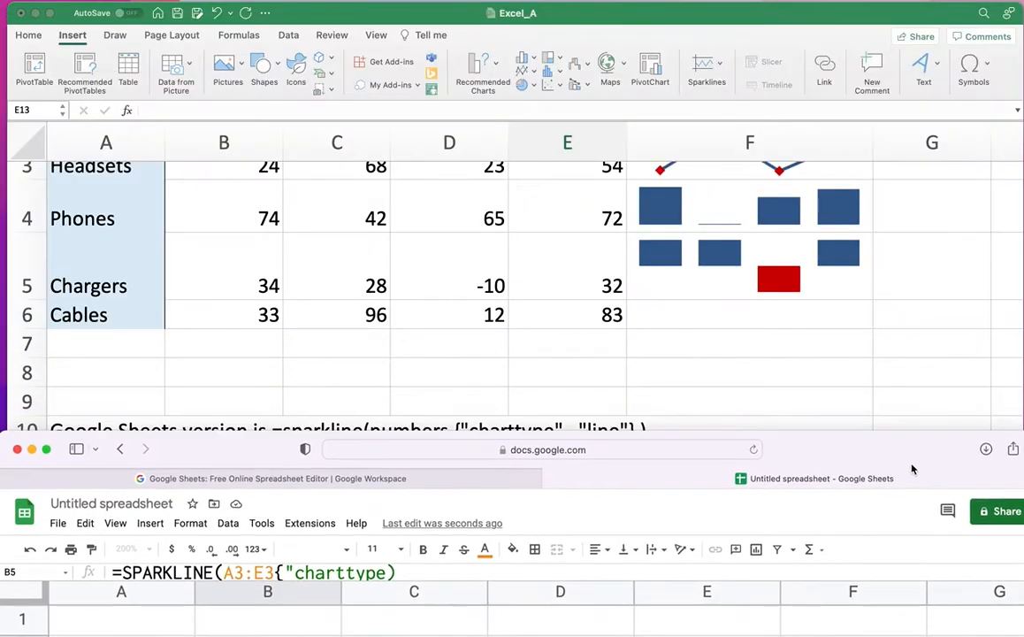
{"action": "left_click_drag", "start_coordinate": [912, 469], "coordinate": [938, 87]}
{"action": "type", "text": "\",\""}
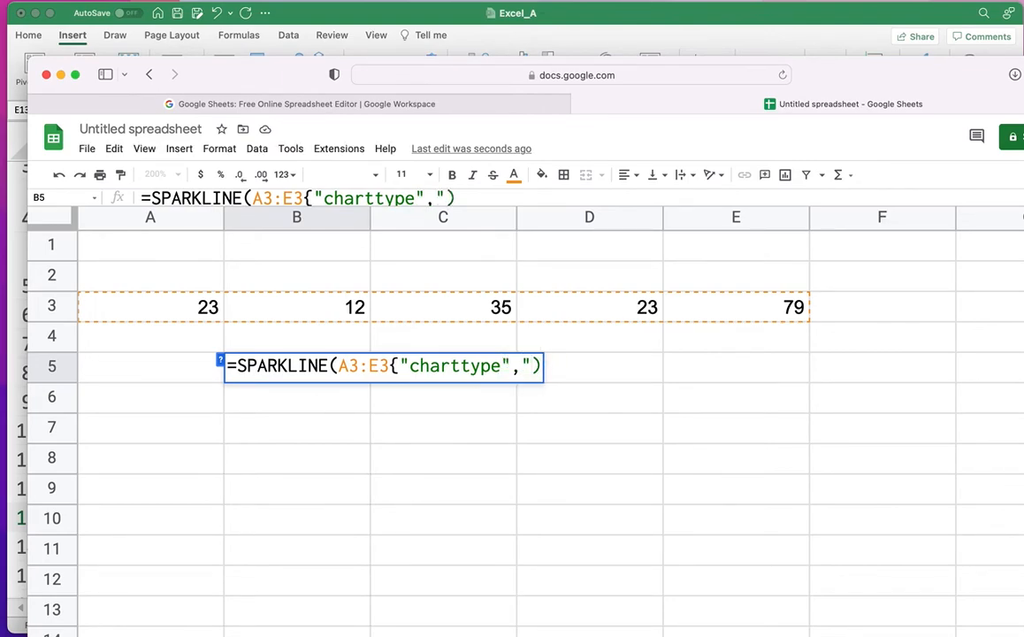
{"action": "type", "text": "winloss\""}
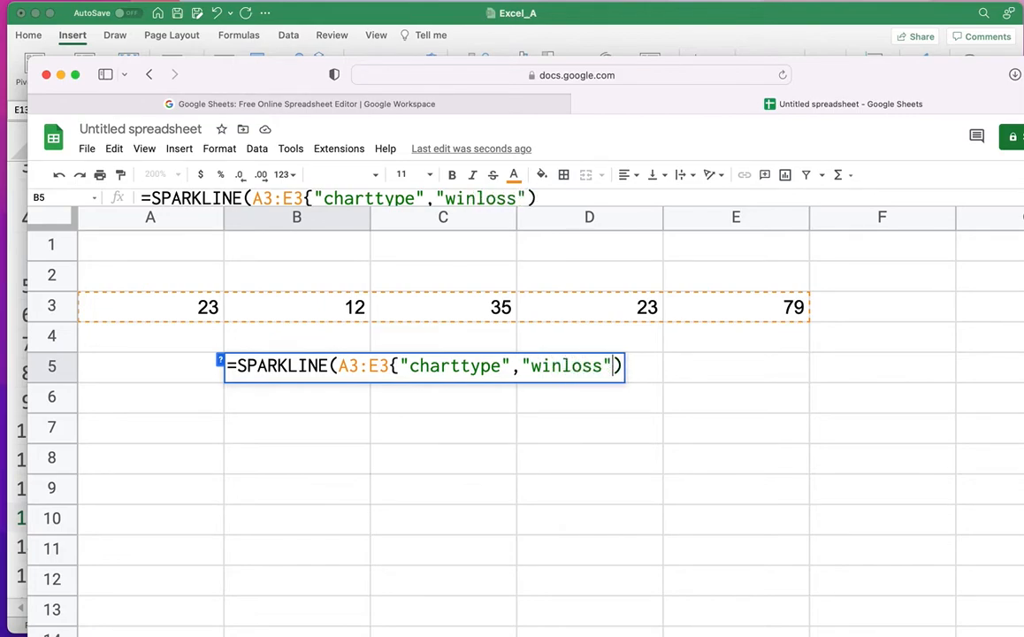
{"action": "key", "text": "Return"}
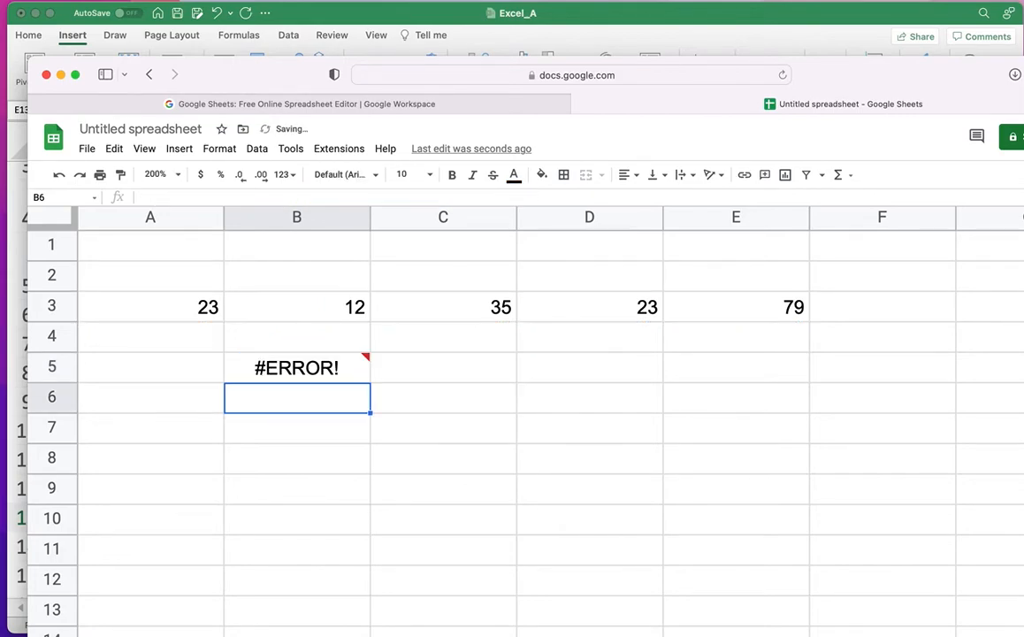
Change the chart type name in B5's sparkline formula to "win/loss".
{"action": "double_click", "coordinate": [332, 365]}
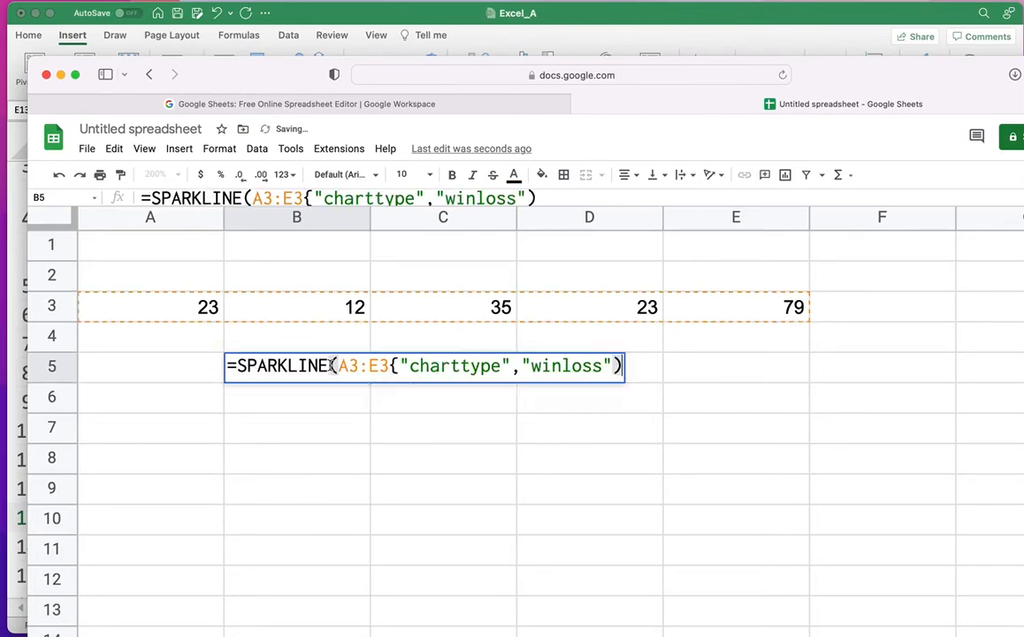
{"action": "left_click", "coordinate": [569, 366]}
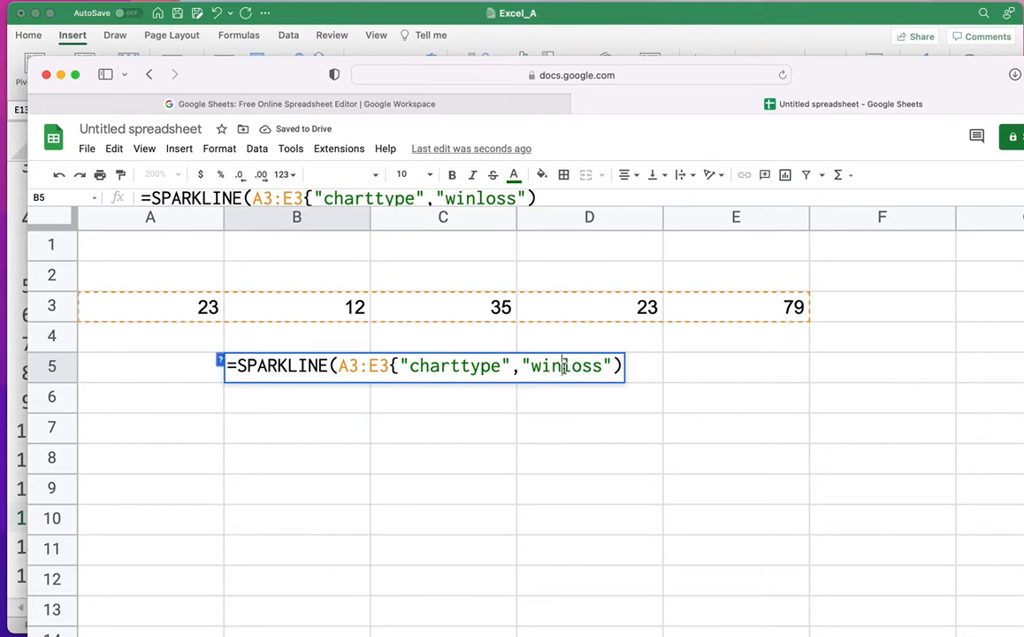
{"action": "type", "text": "/"}
{"action": "key", "text": "Return"}
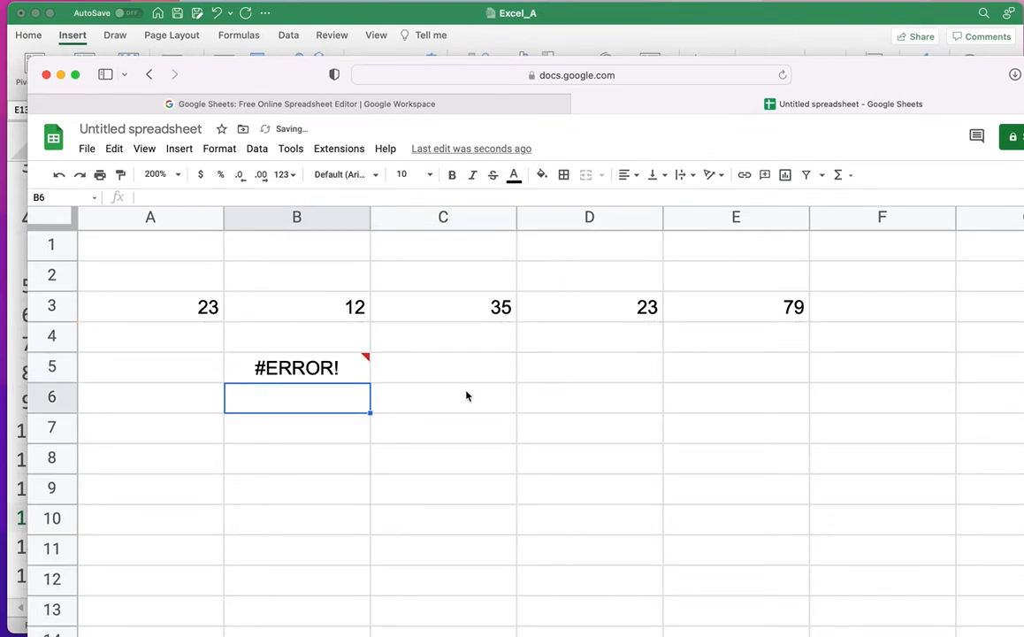
Change the chart type name in B5's sparkline formula back to "winloss".
{"action": "left_click", "coordinate": [300, 372]}
{"action": "key", "text": "Return"}
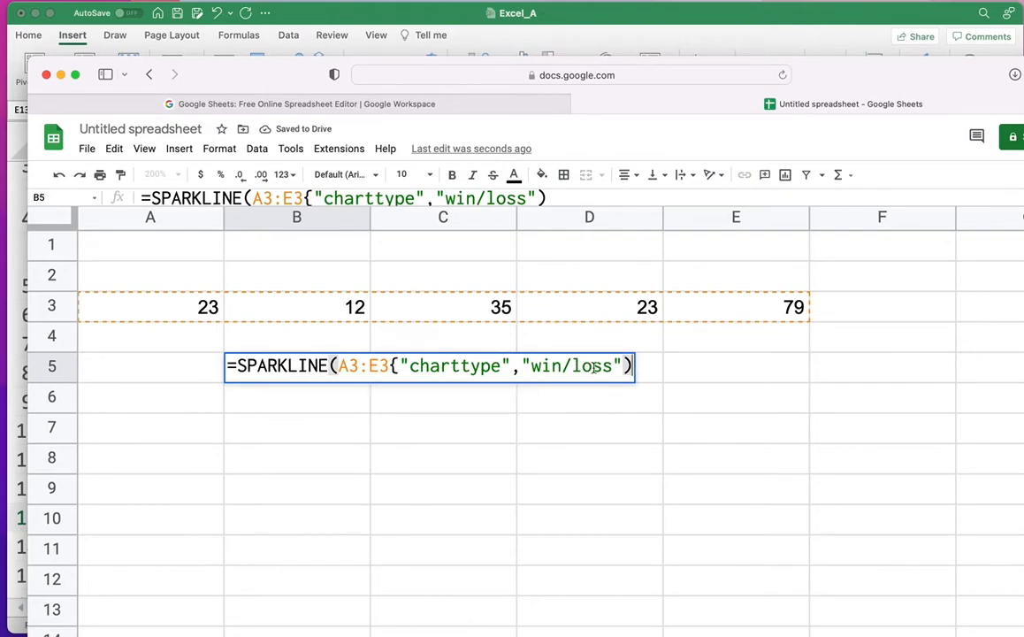
{"action": "left_click", "coordinate": [575, 366]}
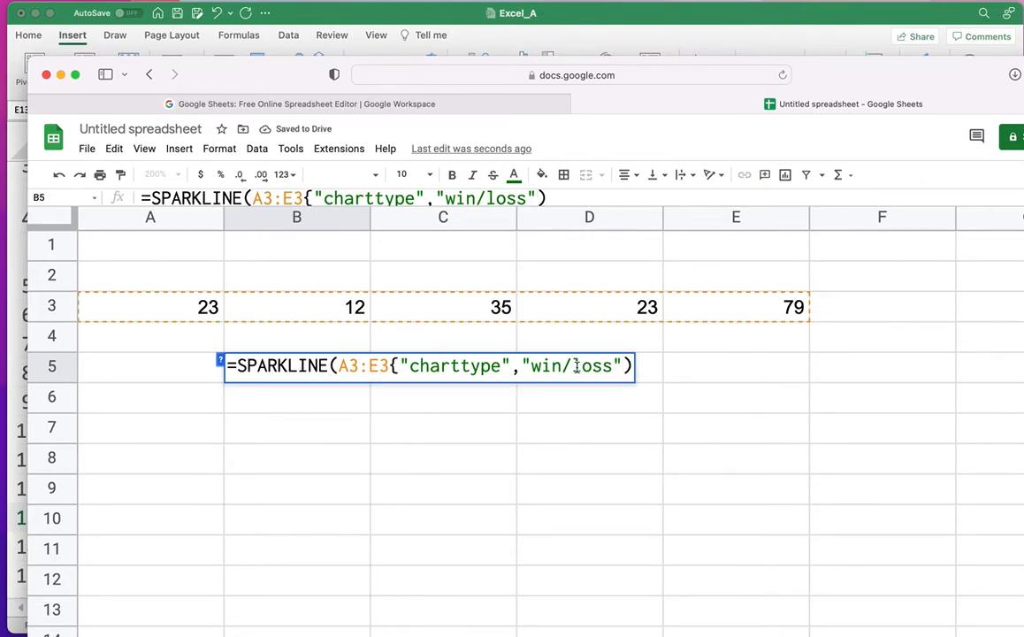
{"action": "key", "text": "BackSpace"}
{"action": "key", "text": "Right"}
{"action": "key", "text": "Right"}
{"action": "key", "text": "Right"}
{"action": "key", "text": "Right"}
{"action": "key", "text": "Right"}
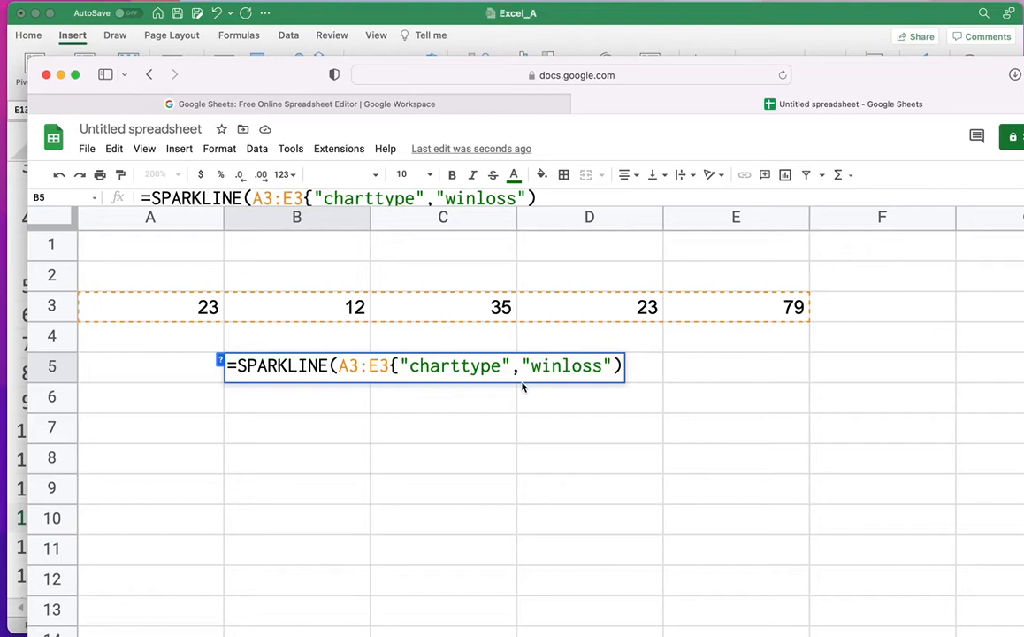
Close the options array in B5's sparkline formula with a curly brace before the final parenthesis.
{"action": "left_click", "coordinate": [333, 365]}
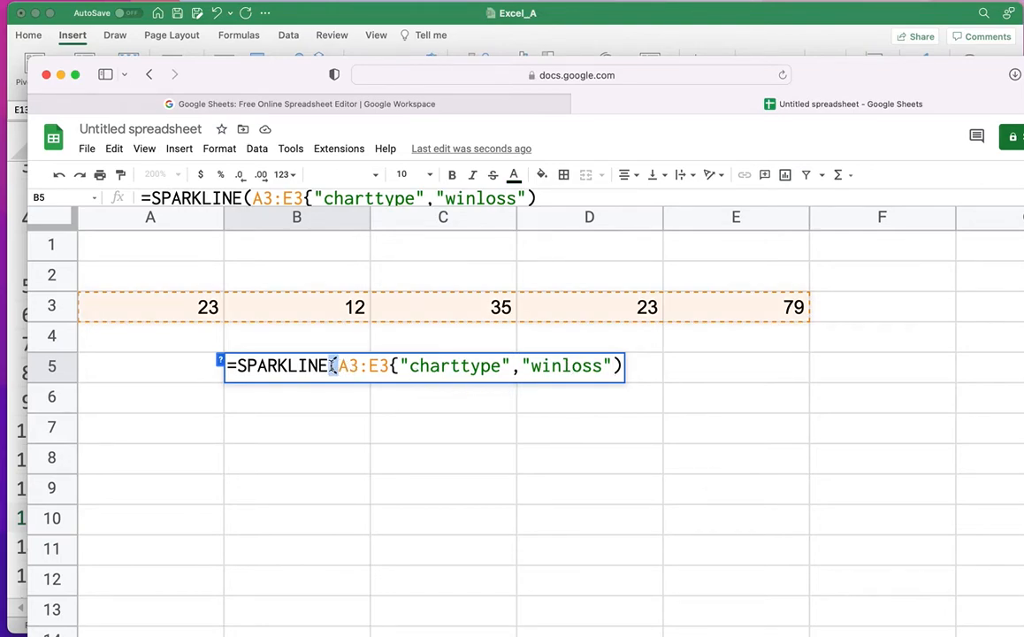
{"action": "left_click", "coordinate": [623, 371]}
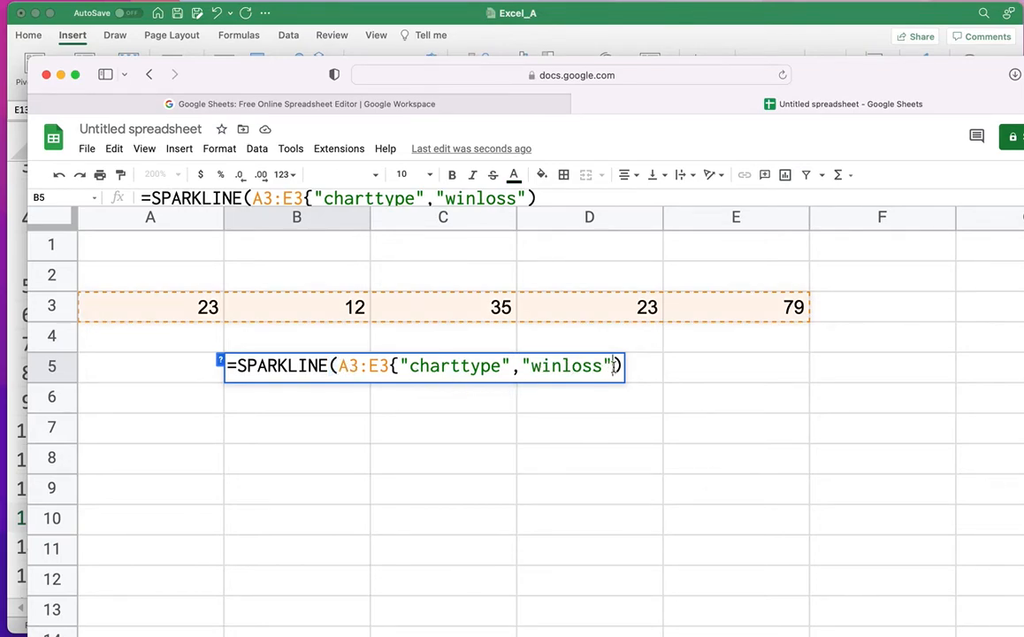
{"action": "left_click", "coordinate": [393, 366]}
{"action": "left_click", "coordinate": [611, 368]}
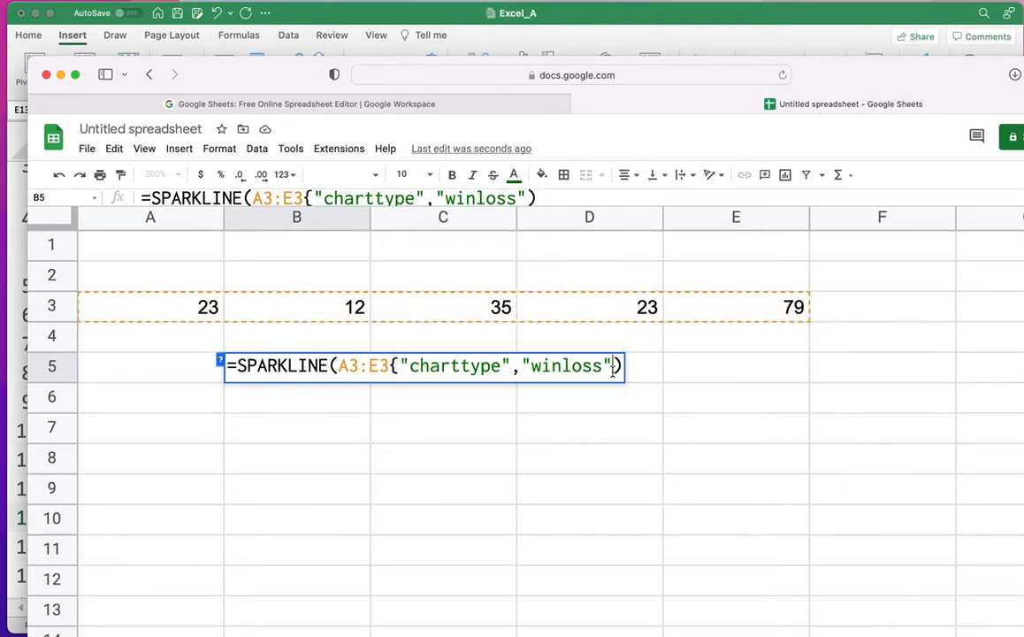
{"action": "type", "text": "}"}
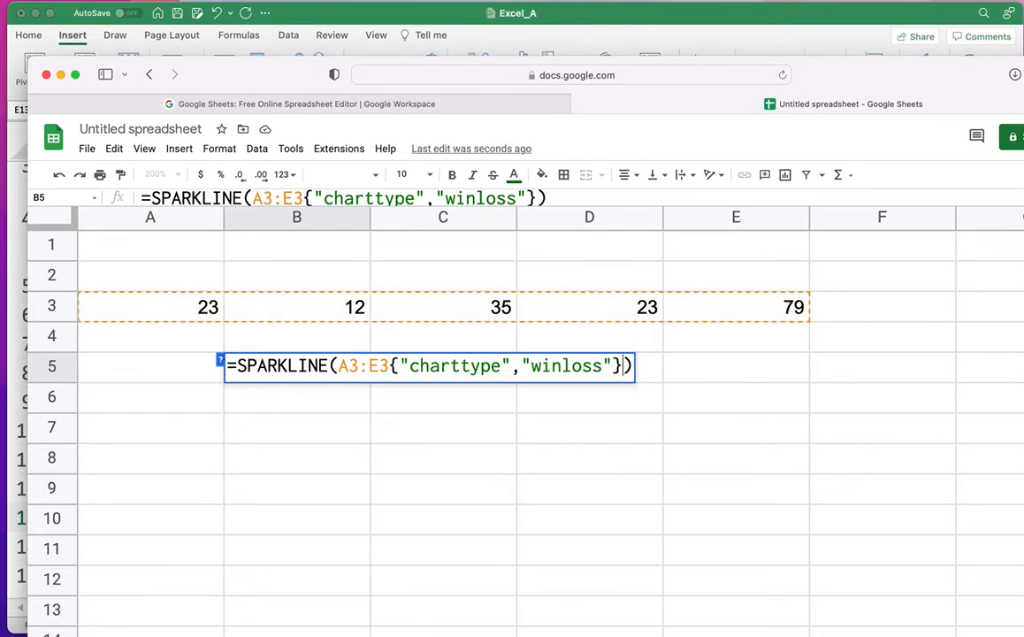
{"action": "key", "text": "Return"}
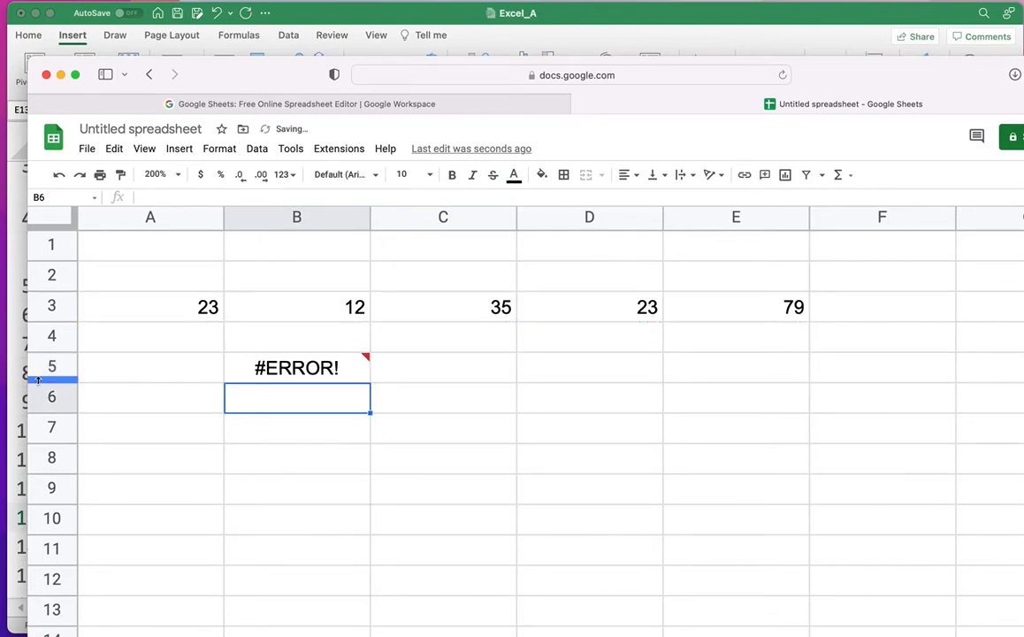
Try "column" as the chart type in B5's sparkline formula.
{"action": "left_click", "coordinate": [268, 370]}
{"action": "double_click", "coordinate": [268, 369]}
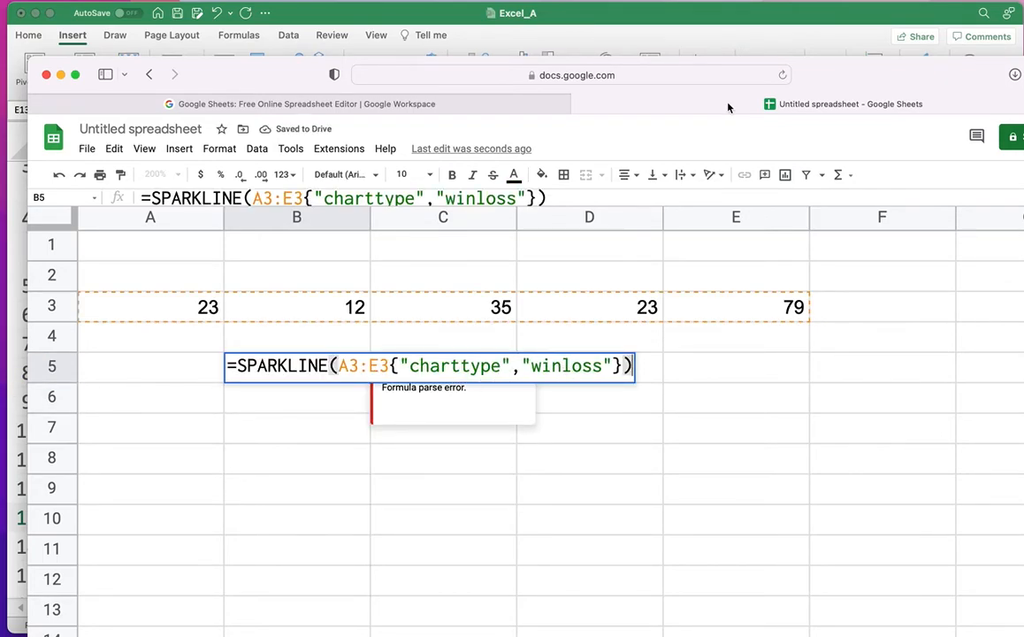
{"action": "left_click_drag", "start_coordinate": [822, 75], "coordinate": [707, 97]}
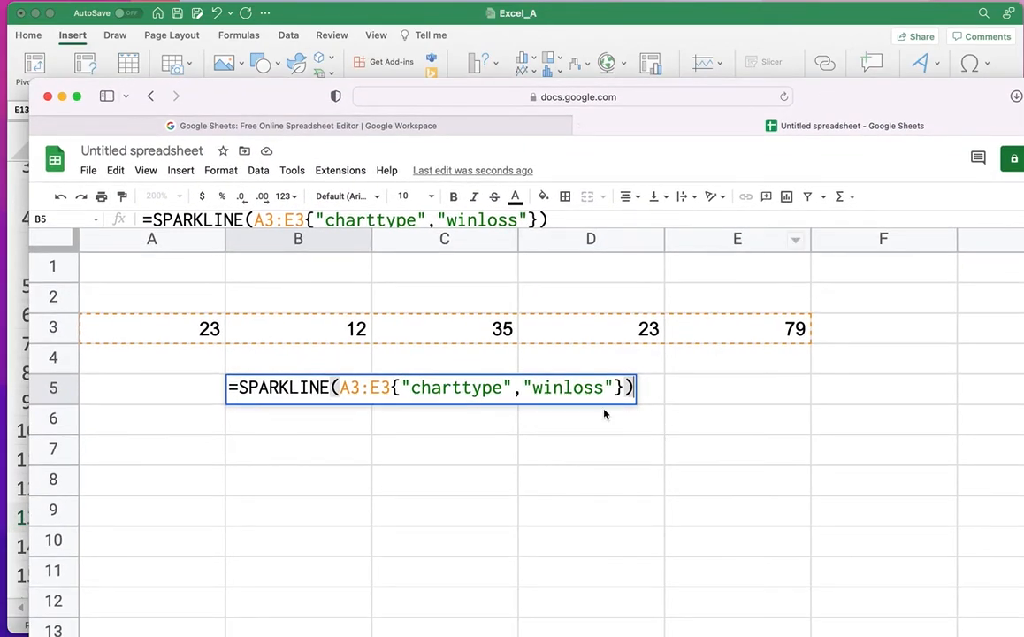
{"action": "left_click_drag", "start_coordinate": [605, 389], "coordinate": [536, 391]}
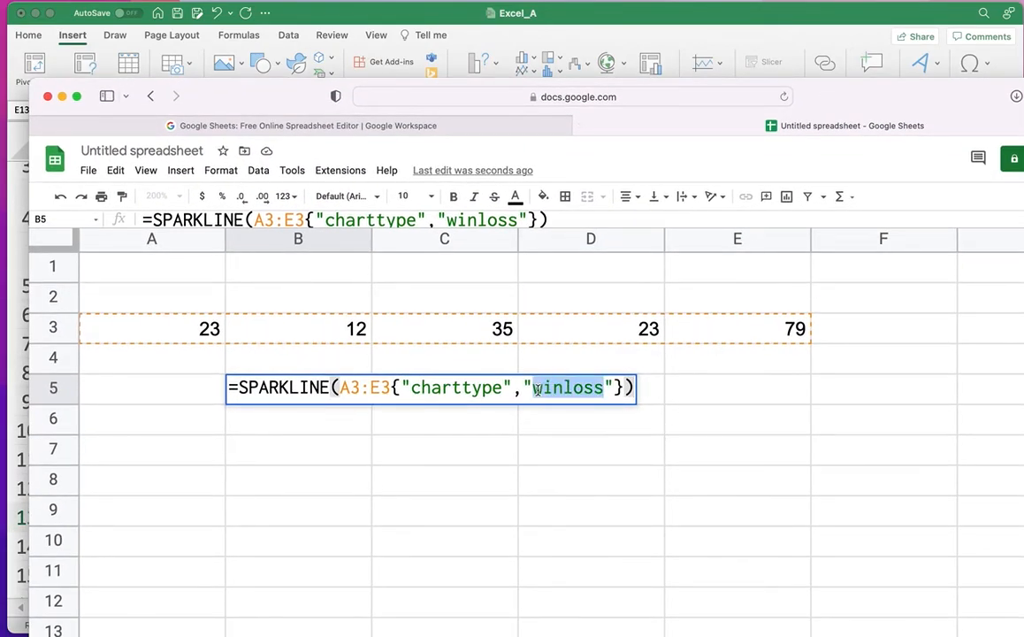
{"action": "type", "text": "column"}
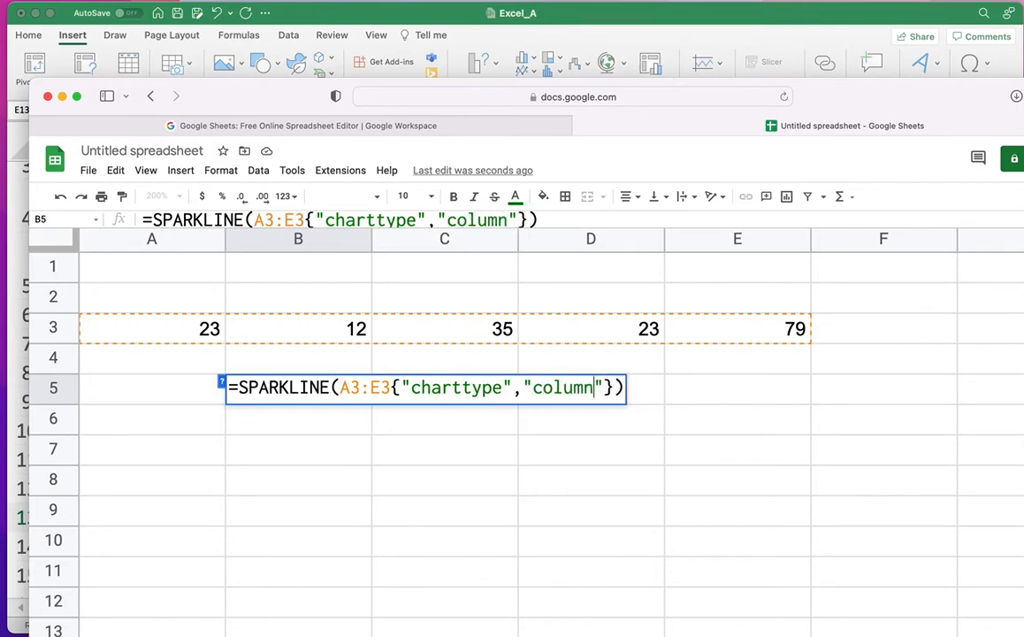
{"action": "key", "text": "Return"}
Try the spelling "collumn" for the chart type in B5's sparkline formula.
{"action": "left_click", "coordinate": [296, 400]}
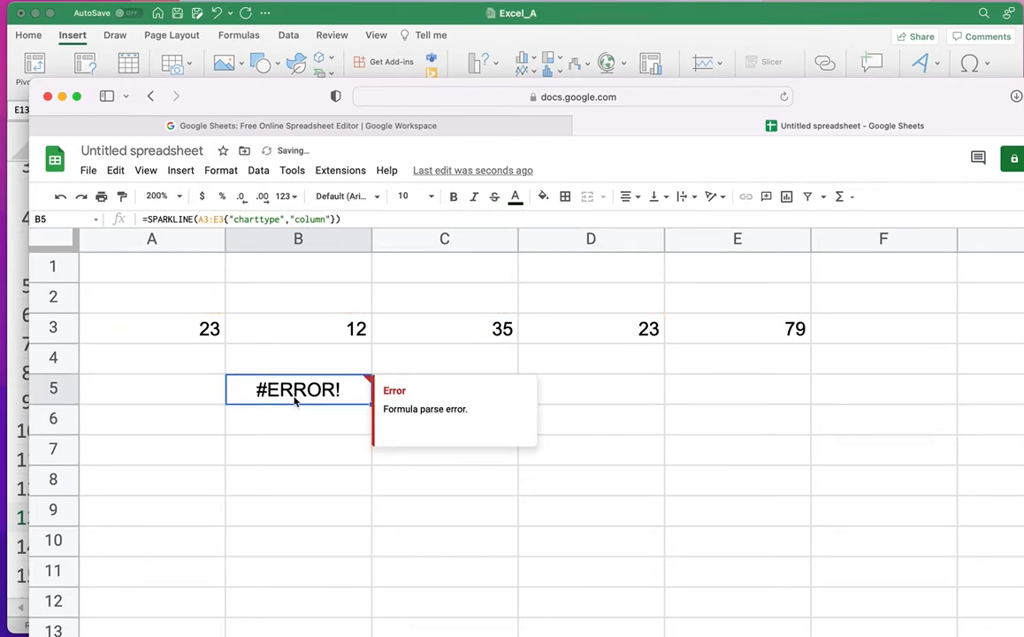
{"action": "double_click", "coordinate": [301, 391]}
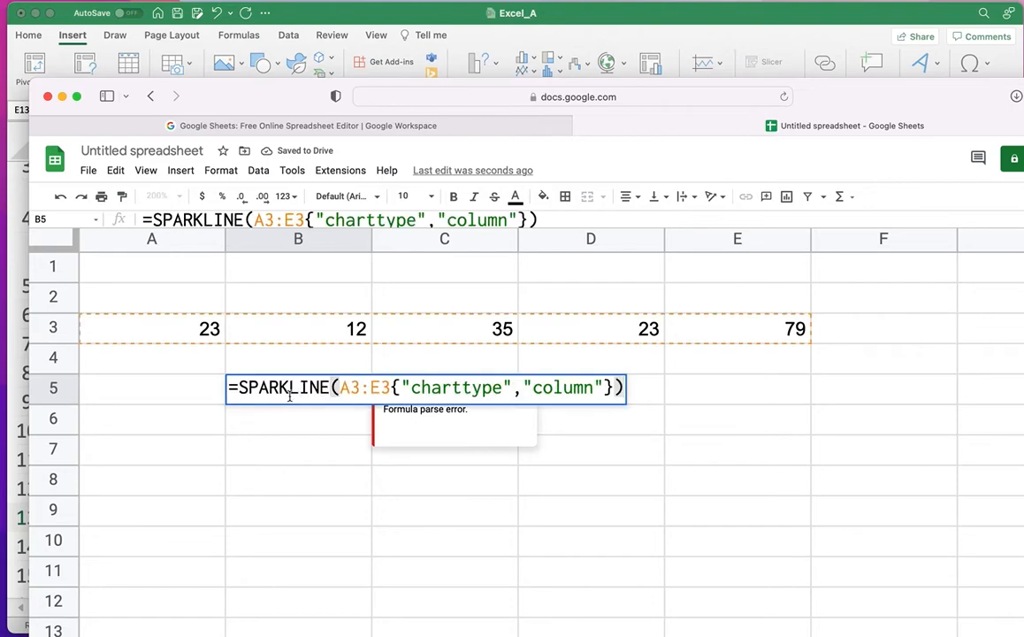
{"action": "left_click", "coordinate": [562, 387]}
{"action": "type", "text": "l"}
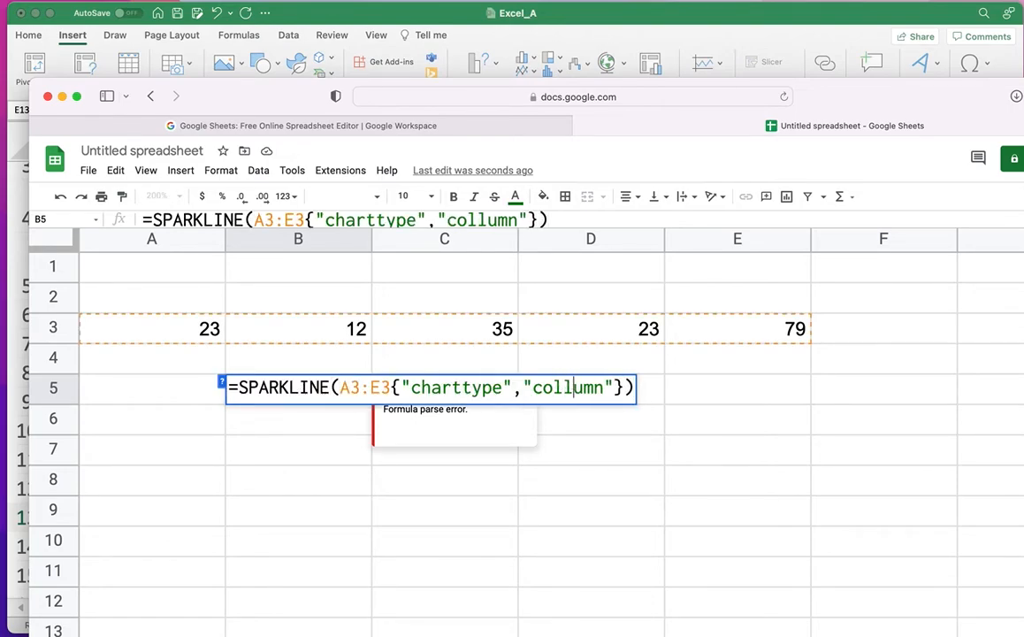
{"action": "key", "text": "Return"}
Reopen B5's sparkline formula and restore the chart type spelling to "column".
{"action": "double_click", "coordinate": [361, 394]}
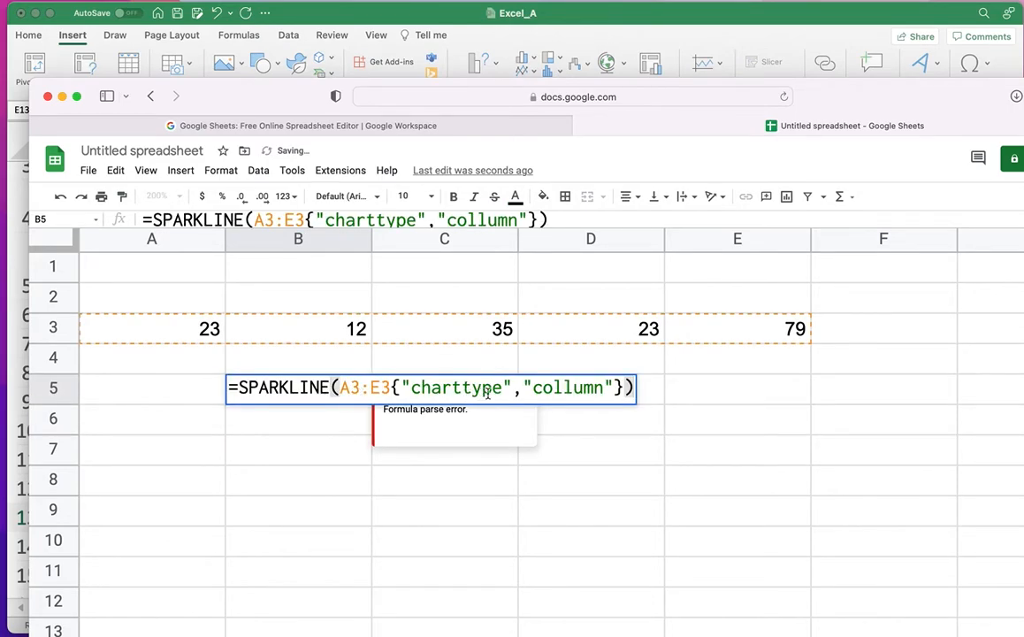
{"action": "left_click_drag", "start_coordinate": [834, 96], "coordinate": [812, 117]}
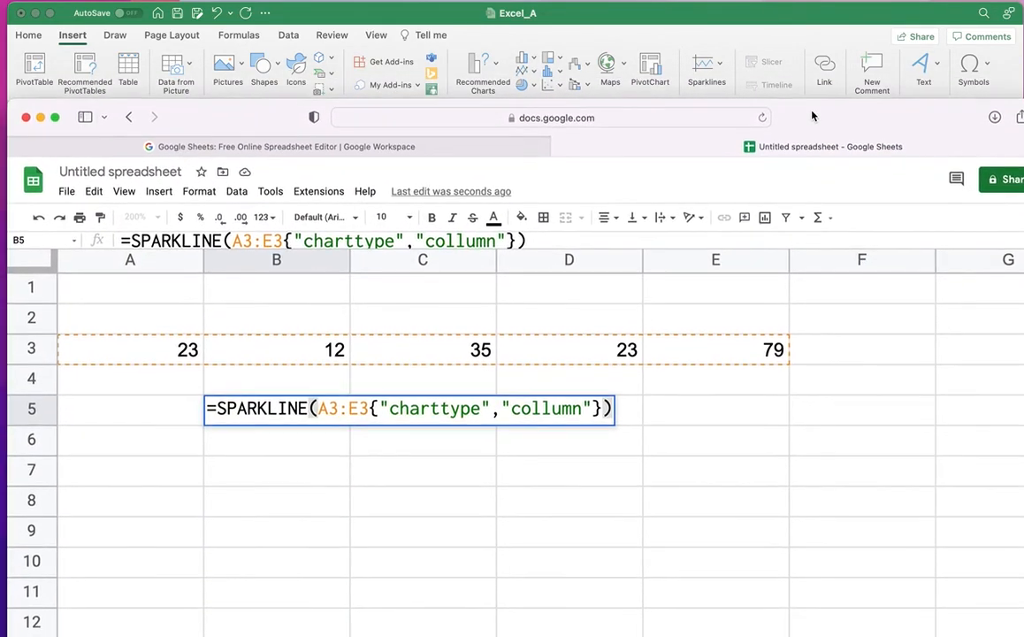
{"action": "left_click", "coordinate": [544, 408]}
{"action": "key", "text": "BackSpace"}
{"action": "key", "text": "Right"}
{"action": "key", "text": "Right"}
{"action": "key", "text": "Right"}
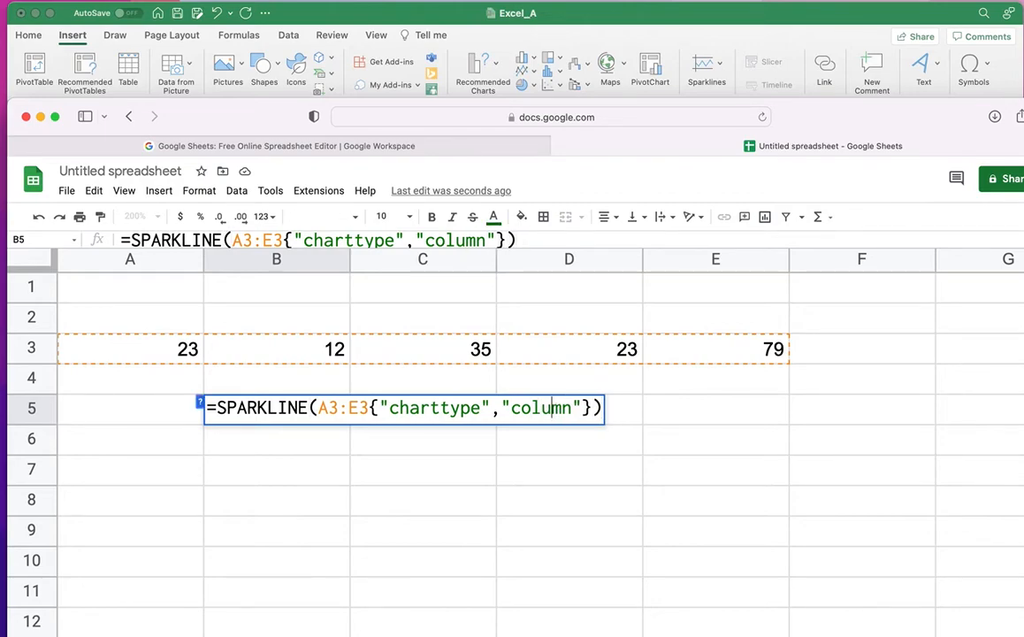
Replace the chart type in B5's sparkline formula with "line".
{"action": "key", "text": "BackSpace"}
{"action": "key", "text": "BackSpace"}
{"action": "key", "text": "BackSpace"}
{"action": "key", "text": "BackSpace"}
{"action": "key", "text": "BackSpace"}
{"action": "key", "text": "BackSpace"}
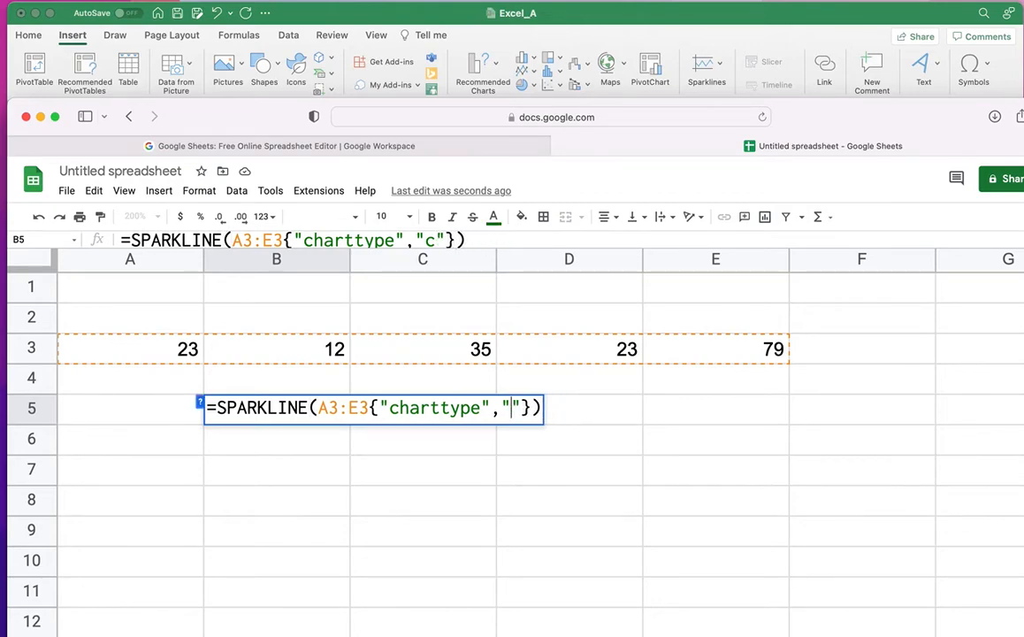
{"action": "type", "text": "line"}
{"action": "key", "text": "Return"}
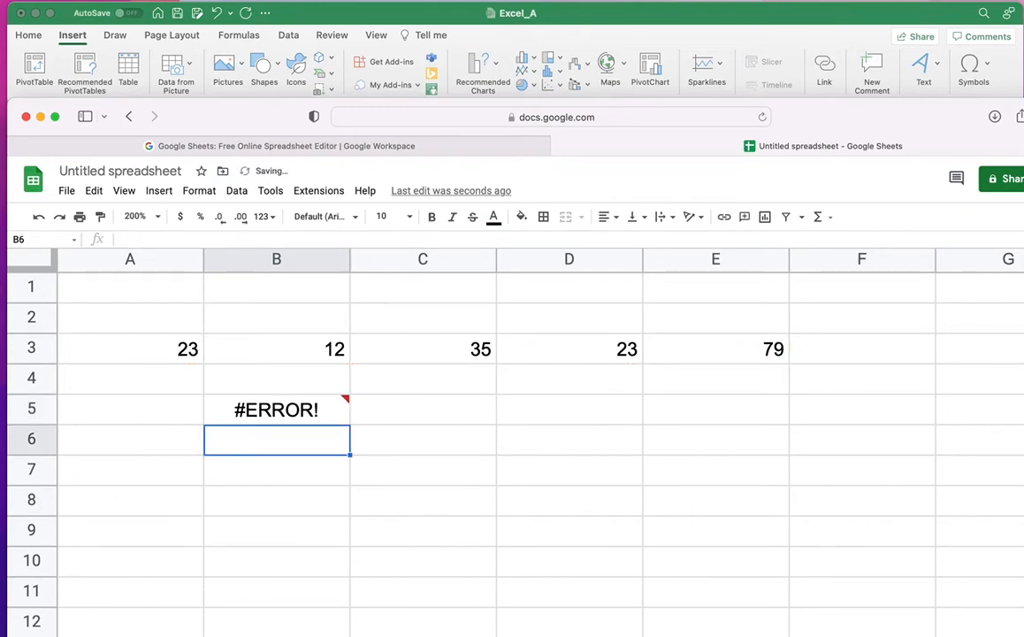
Insert the missing comma between A3:E3 and the options array in B5's sparkline formula.
{"action": "left_click", "coordinate": [315, 410]}
{"action": "double_click", "coordinate": [316, 411]}
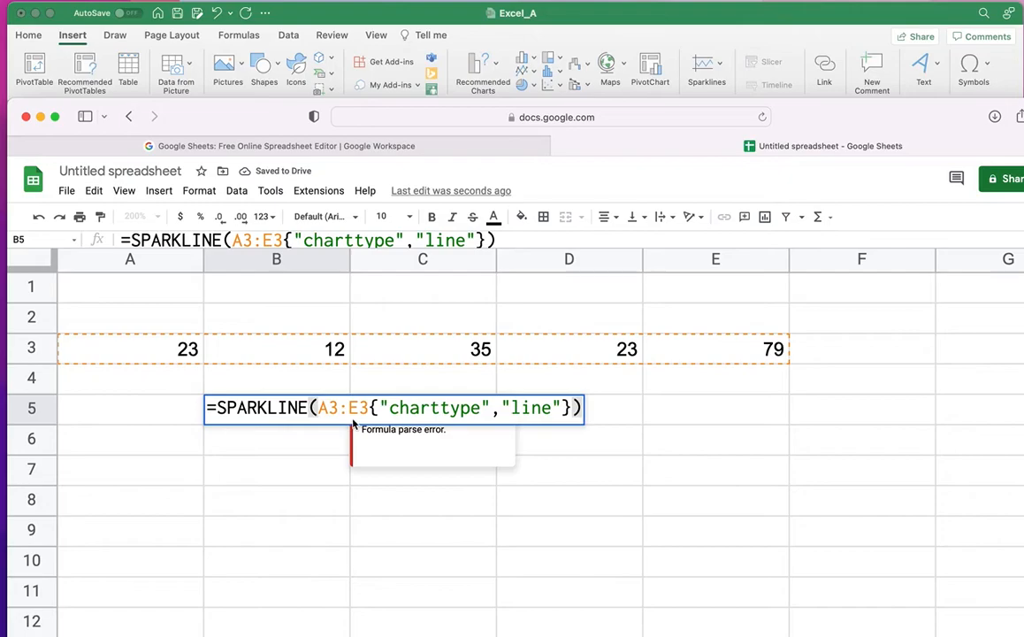
{"action": "left_click_drag", "start_coordinate": [839, 119], "coordinate": [934, 96]}
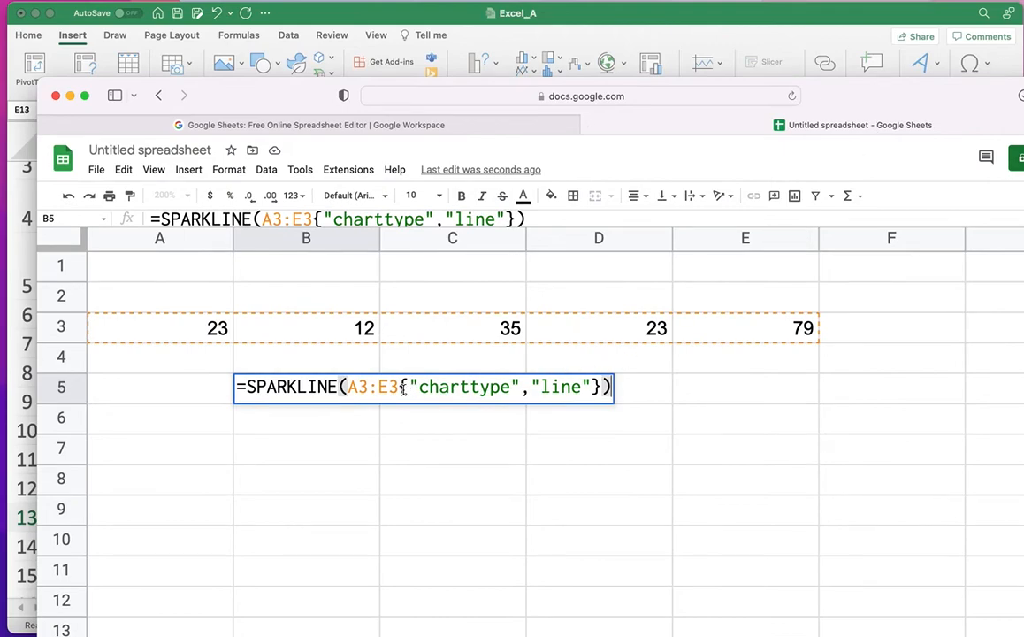
{"action": "type", "text": ","}
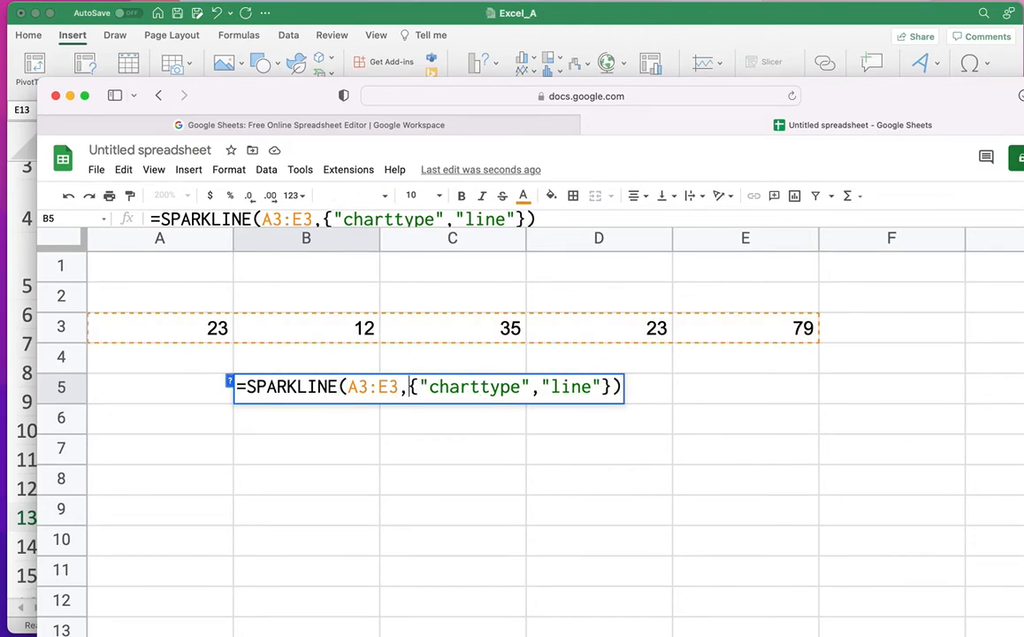
{"action": "key", "text": "Return"}
Add spaces around both commas in B5's sparkline formula to set its parts apart.
{"action": "double_click", "coordinate": [313, 395]}
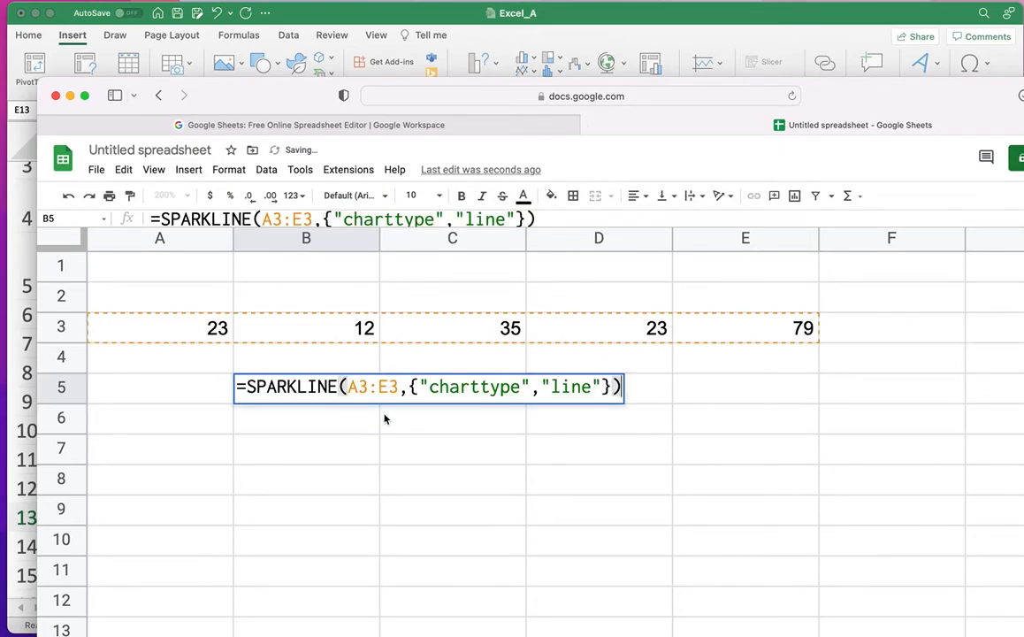
{"action": "left_click", "coordinate": [403, 390]}
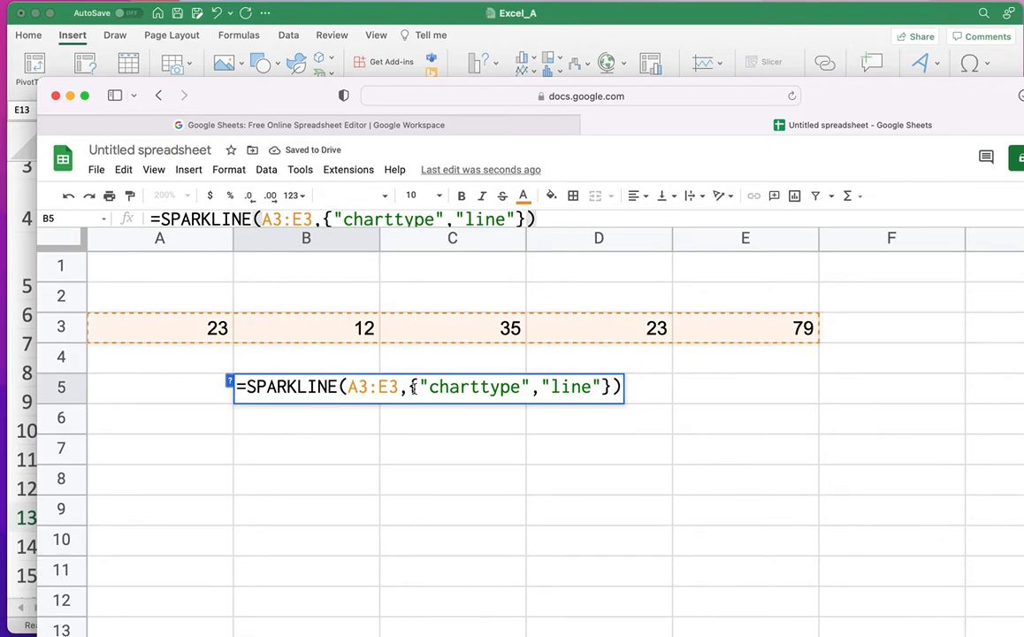
{"action": "left_click", "coordinate": [555, 387]}
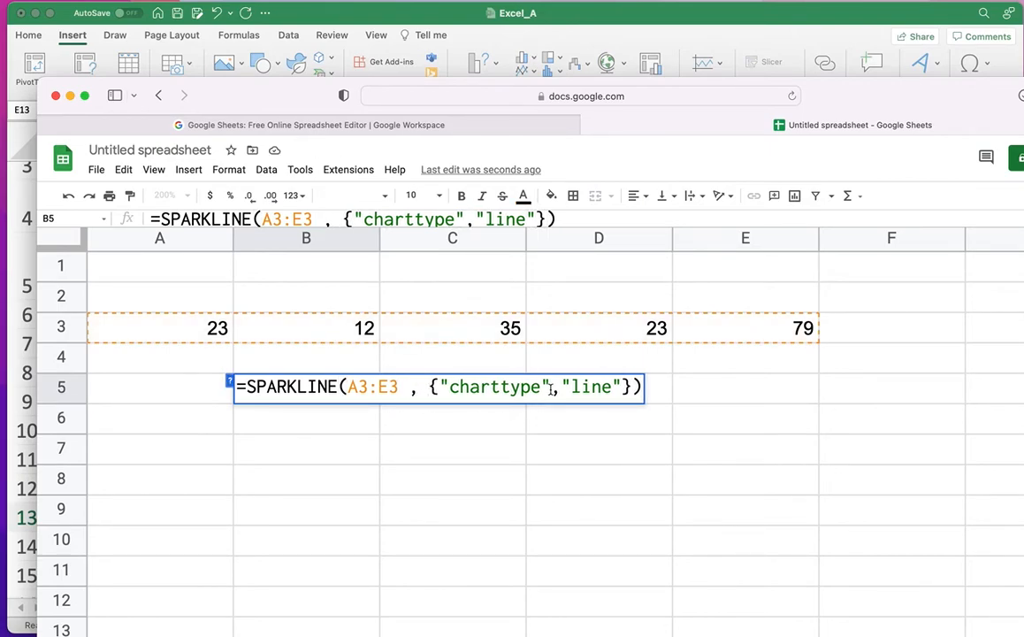
{"action": "left_click", "coordinate": [567, 387]}
Examine how the first comma in B5's formula separates the data range A3:E3 from the options array in curly braces.
{"action": "left_click", "coordinate": [406, 387]}
{"action": "left_click_drag", "start_coordinate": [406, 386], "coordinate": [422, 389]}
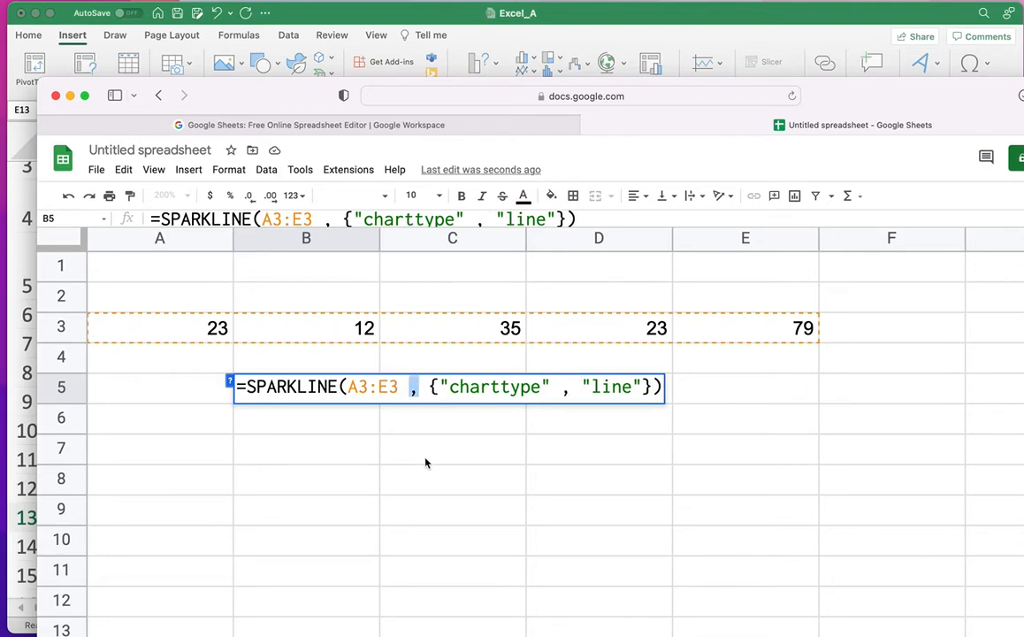
{"action": "left_click", "coordinate": [409, 388]}
{"action": "key", "text": "shift+Left"}
{"action": "key", "text": "shift+Left"}
{"action": "key", "text": "shift+Left"}
{"action": "key", "text": "shift+Left"}
{"action": "key", "text": "shift+Left"}
{"action": "key", "text": "shift+Left"}
{"action": "left_click_drag", "start_coordinate": [422, 387], "coordinate": [657, 387]}
{"action": "left_click", "coordinate": [420, 390]}
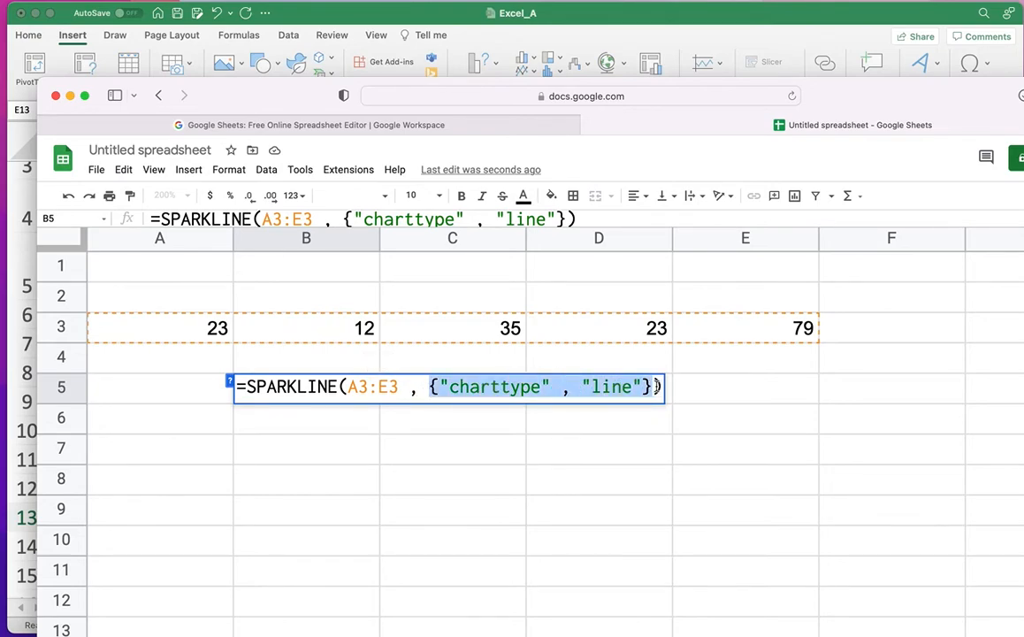
Examine the "charttype" option name and its quoted "line" value inside the curly braces of B5's formula.
{"action": "left_click", "coordinate": [556, 389]}
{"action": "left_click_drag", "start_coordinate": [561, 389], "coordinate": [441, 388]}
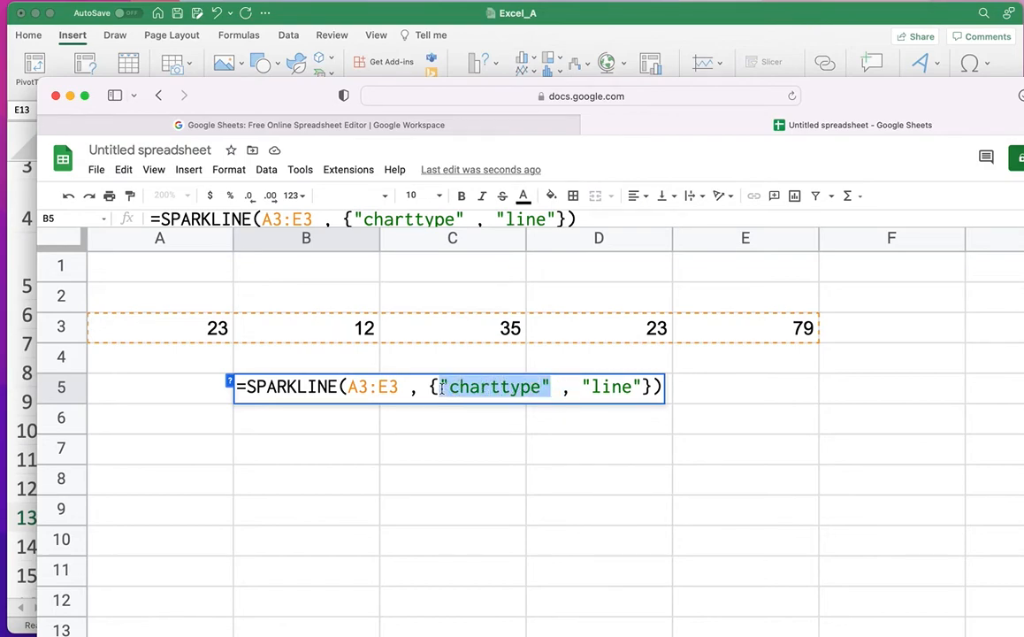
{"action": "double_click", "coordinate": [584, 387]}
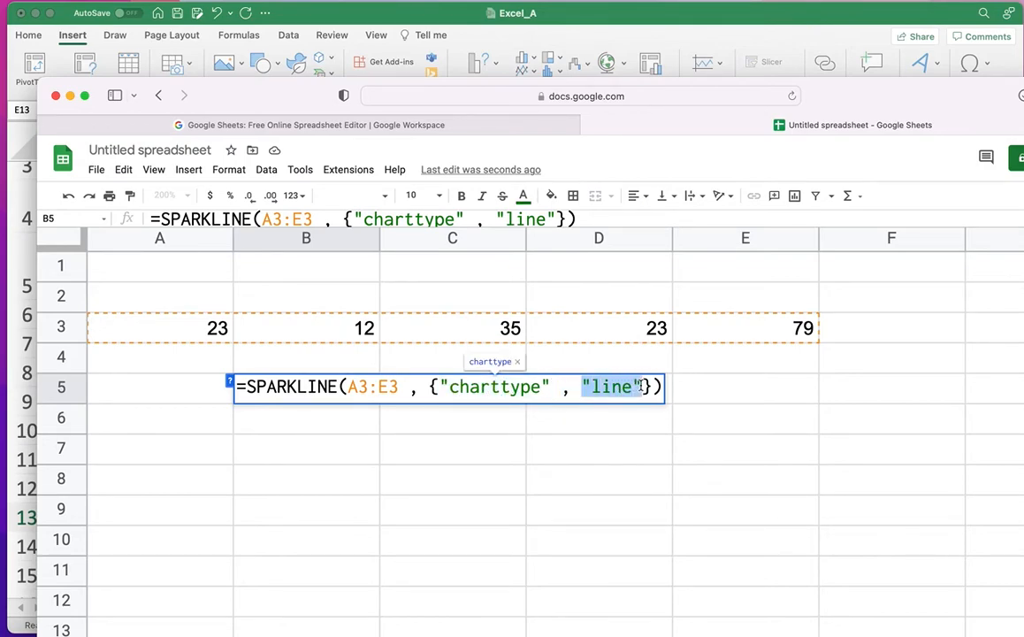
{"action": "left_click_drag", "start_coordinate": [550, 387], "coordinate": [442, 387]}
{"action": "left_click", "coordinate": [592, 387]}
{"action": "left_click_drag", "start_coordinate": [607, 387], "coordinate": [647, 386]}
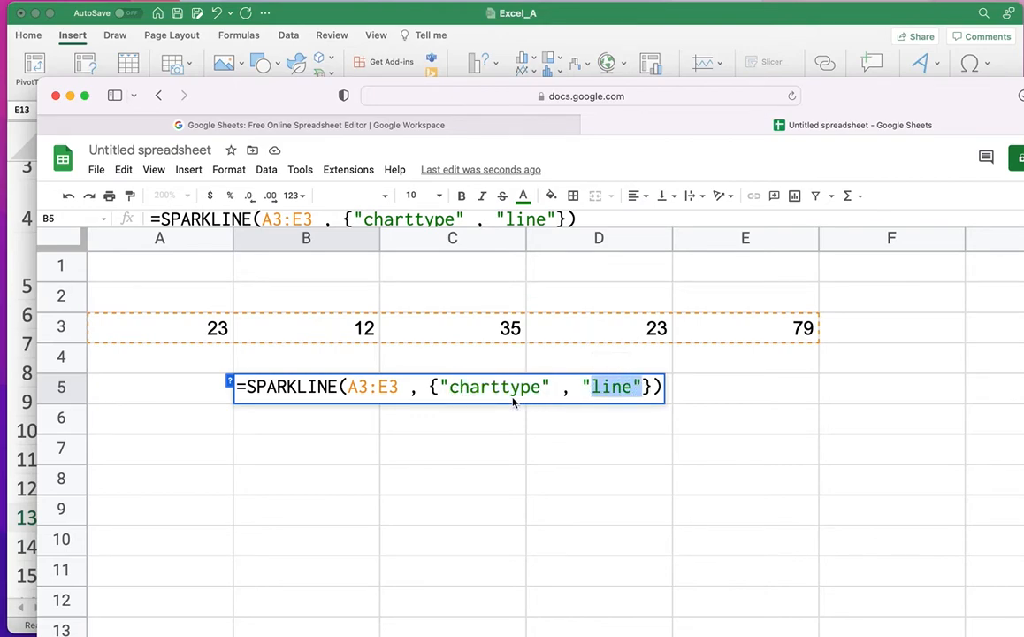
Commit B5's formula as =SPARKLINE(A3:E3,{"charttype","line"}).
{"action": "left_click_drag", "start_coordinate": [422, 389], "coordinate": [412, 391]}
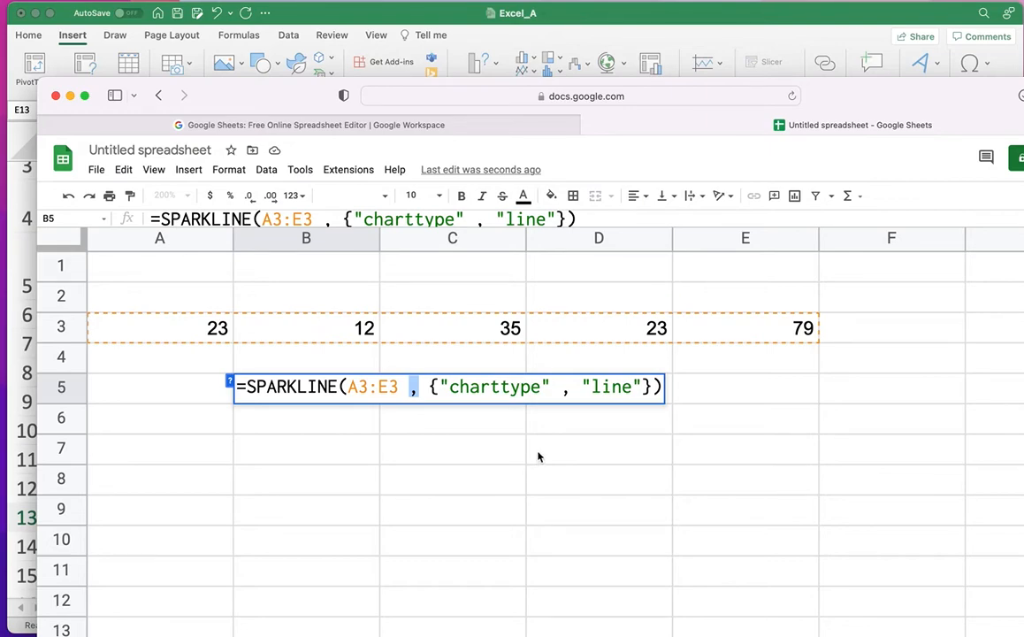
{"action": "left_click", "coordinate": [591, 386]}
{"action": "key", "text": "Return"}
Change the chart type in B5's sparkline formula to "winloss".
{"action": "double_click", "coordinate": [313, 395]}
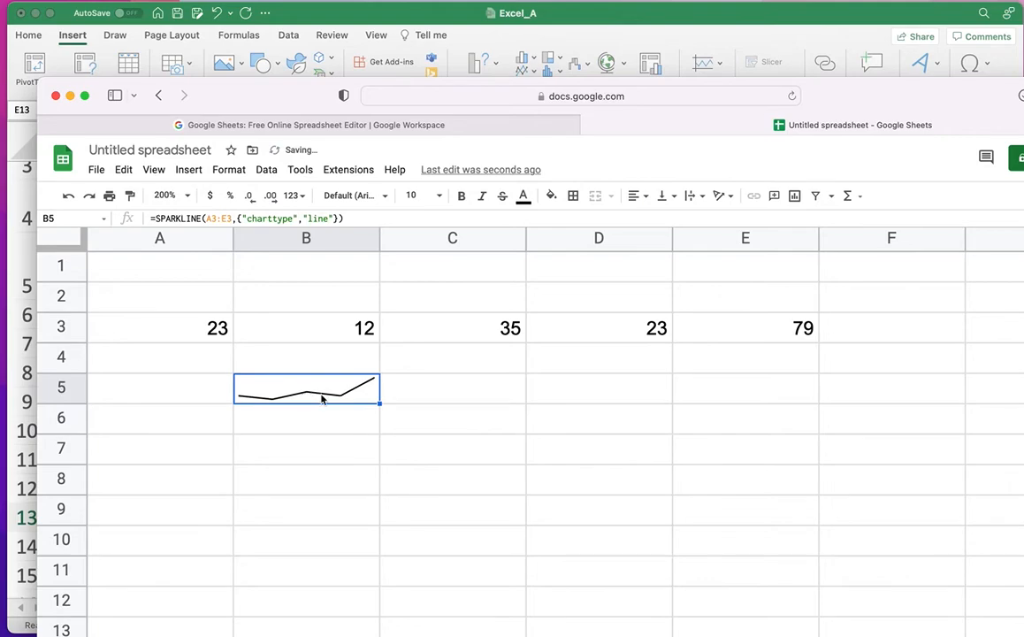
{"action": "left_click_drag", "start_coordinate": [550, 387], "coordinate": [589, 387]}
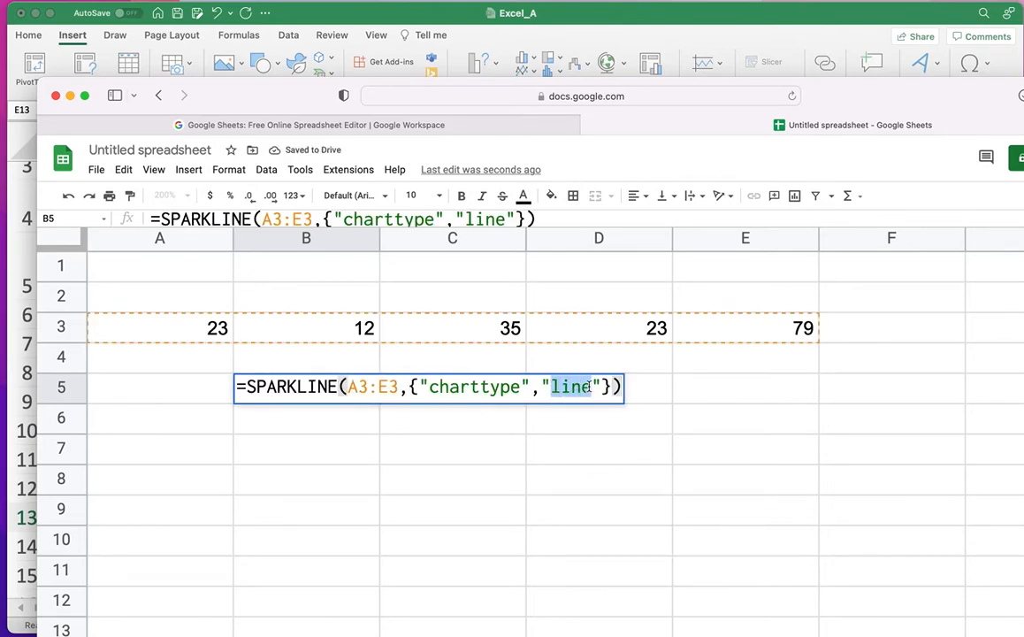
{"action": "type", "text": "winloss"}
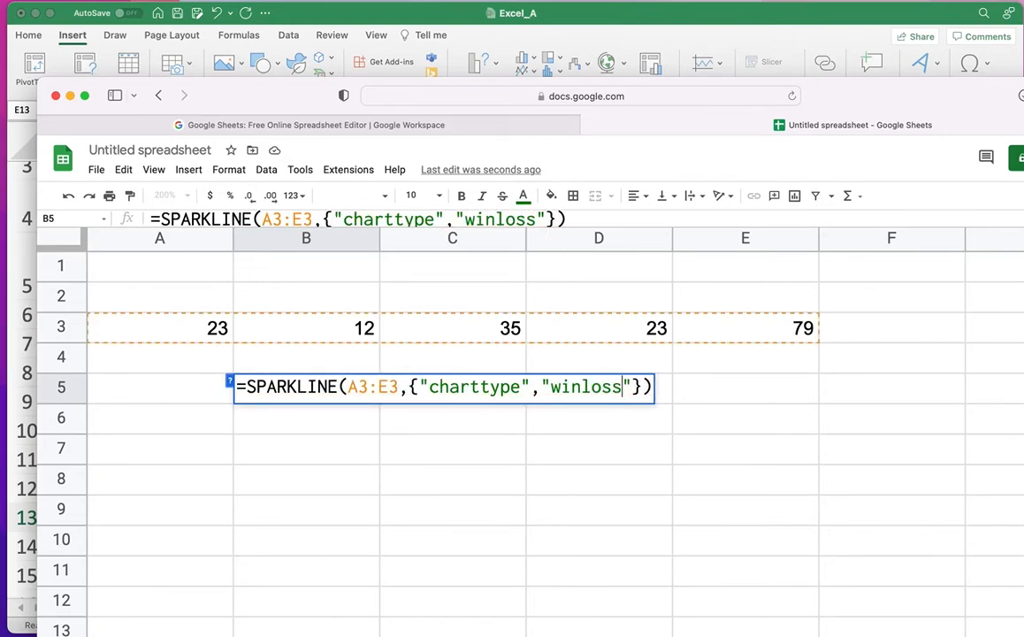
{"action": "key", "text": "Return"}
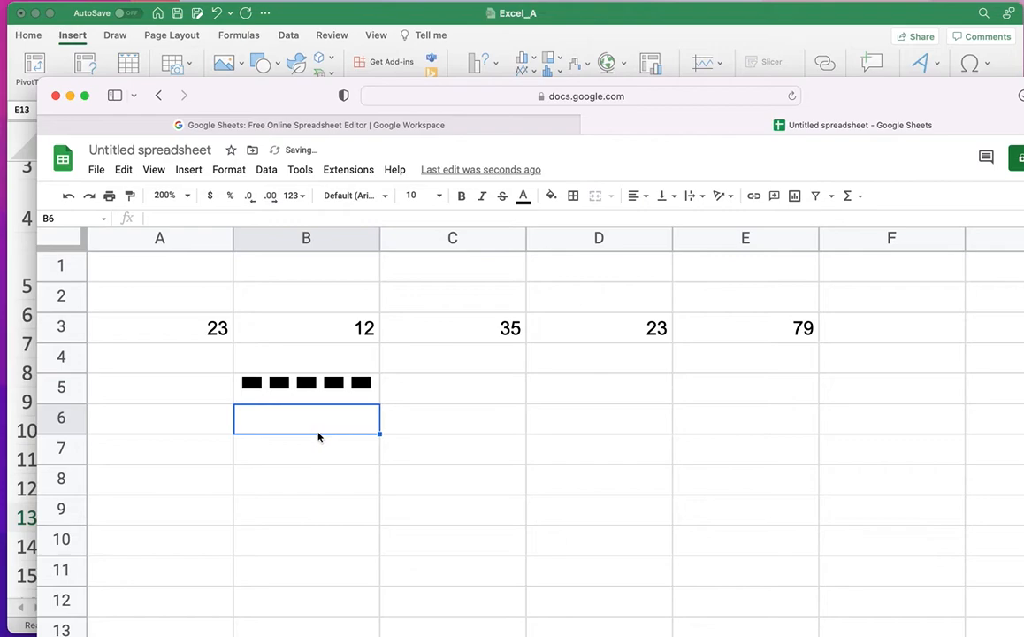
Make B3 negative by setting it to -12, and inspect the winloss sparkline in B5.
{"action": "left_click", "coordinate": [357, 327]}
{"action": "double_click", "coordinate": [357, 327]}
{"action": "type", "text": "-"}
{"action": "key", "text": "Return"}
{"action": "type", "text": "\\"}
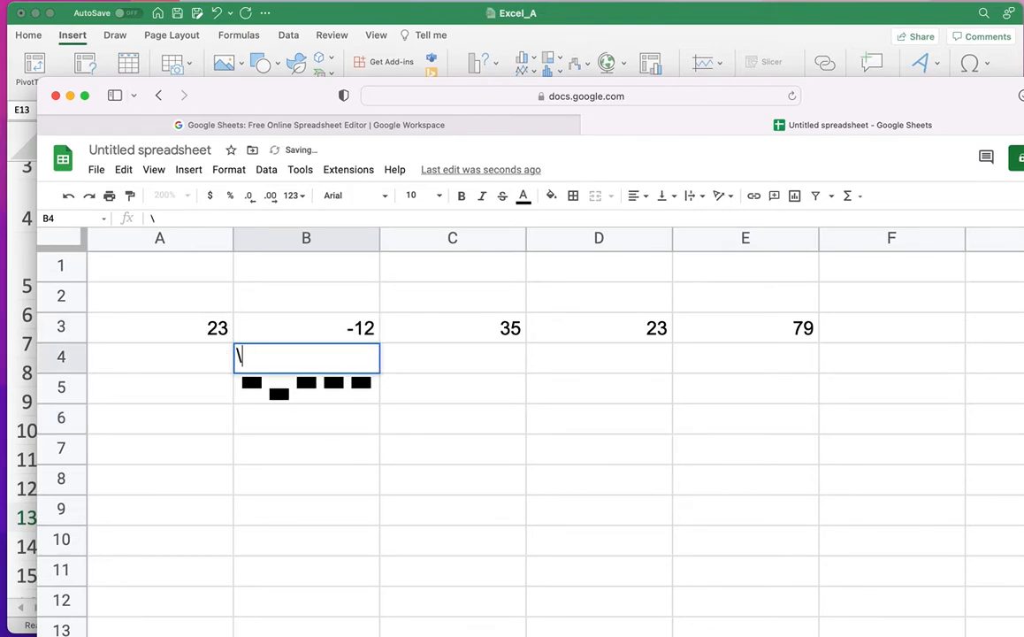
{"action": "left_click", "coordinate": [412, 380]}
{"action": "left_click", "coordinate": [281, 395]}
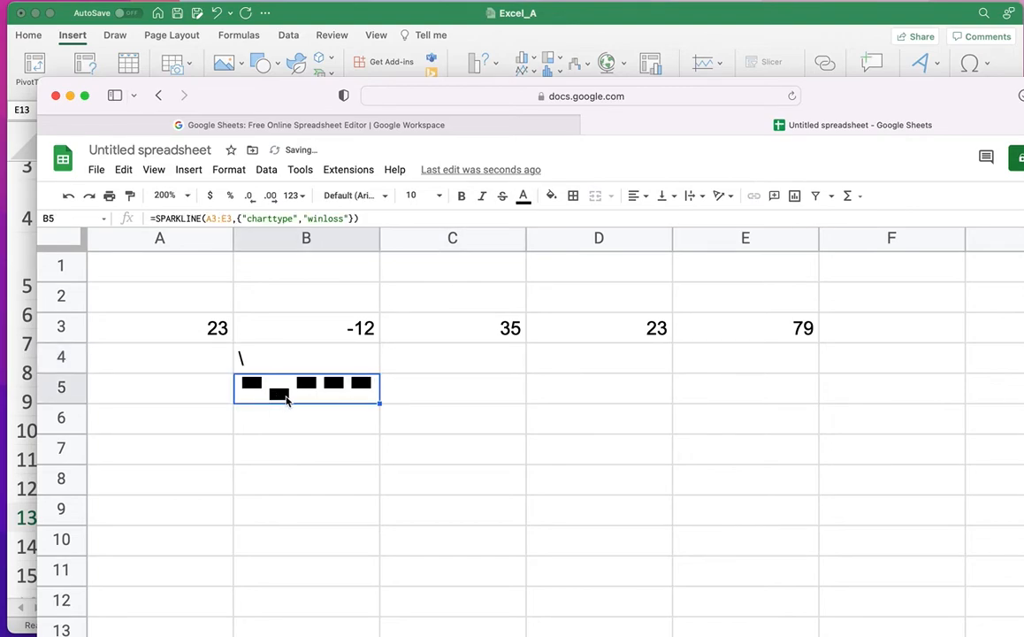
Replace the chart type value in B5's sparkline formula with "column".
{"action": "double_click", "coordinate": [277, 395]}
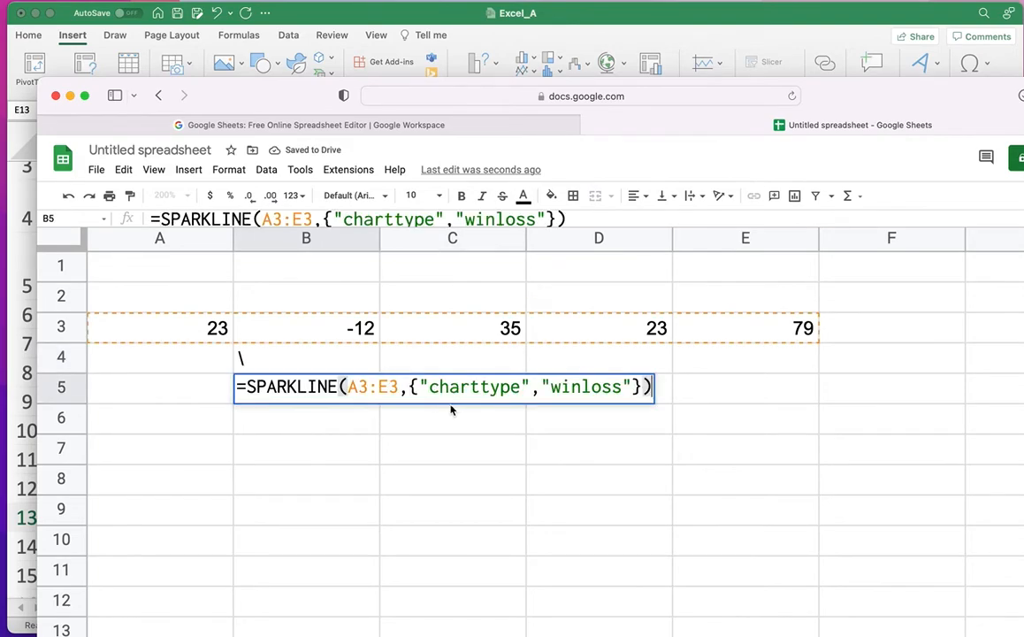
{"action": "left_click_drag", "start_coordinate": [551, 388], "coordinate": [622, 387]}
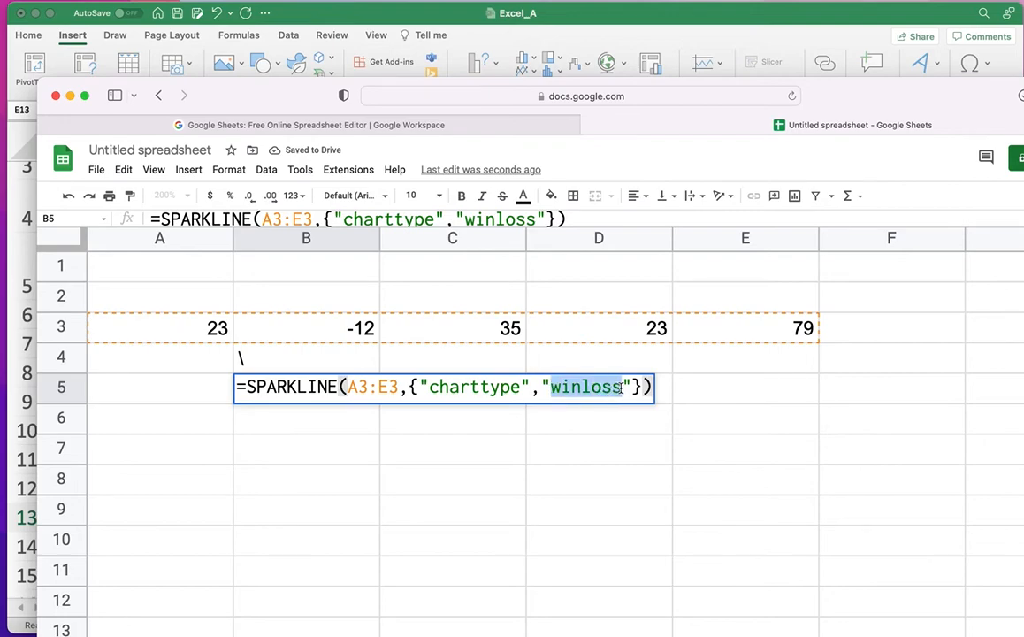
{"action": "type", "text": "column"}
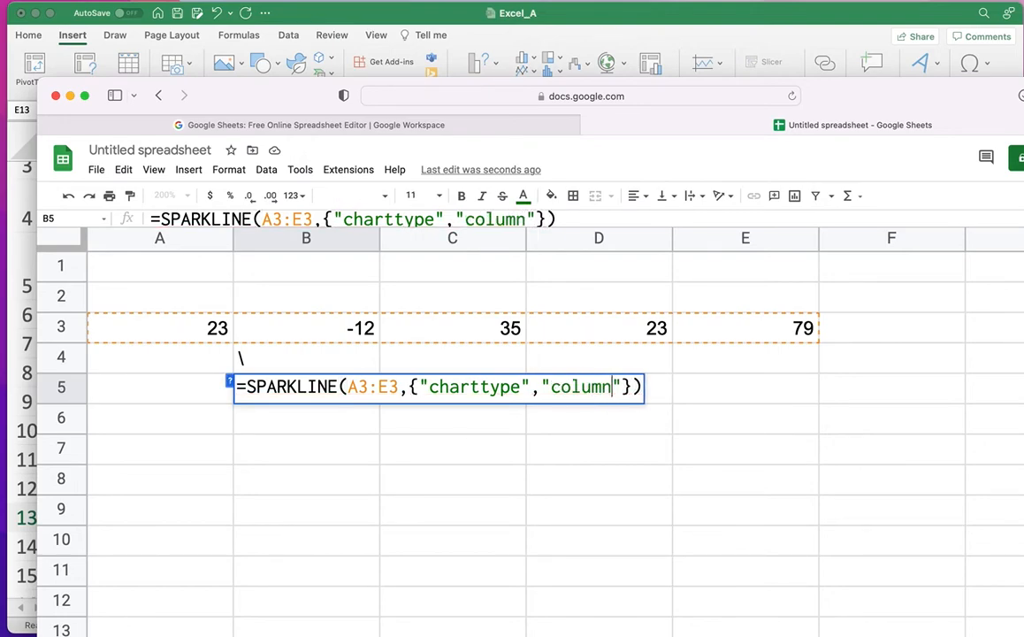
{"action": "key", "text": "Return"}
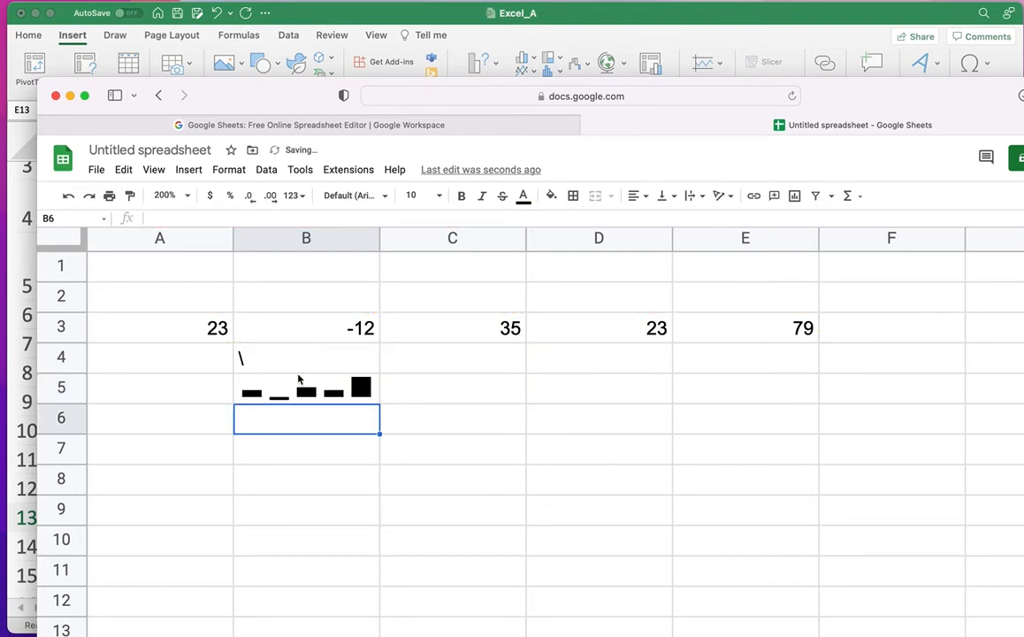
Clear the stray backslash from B4 and remove the minus sign from B3 so it holds 12.
{"action": "left_click", "coordinate": [272, 361]}
{"action": "key", "text": "BackSpace"}
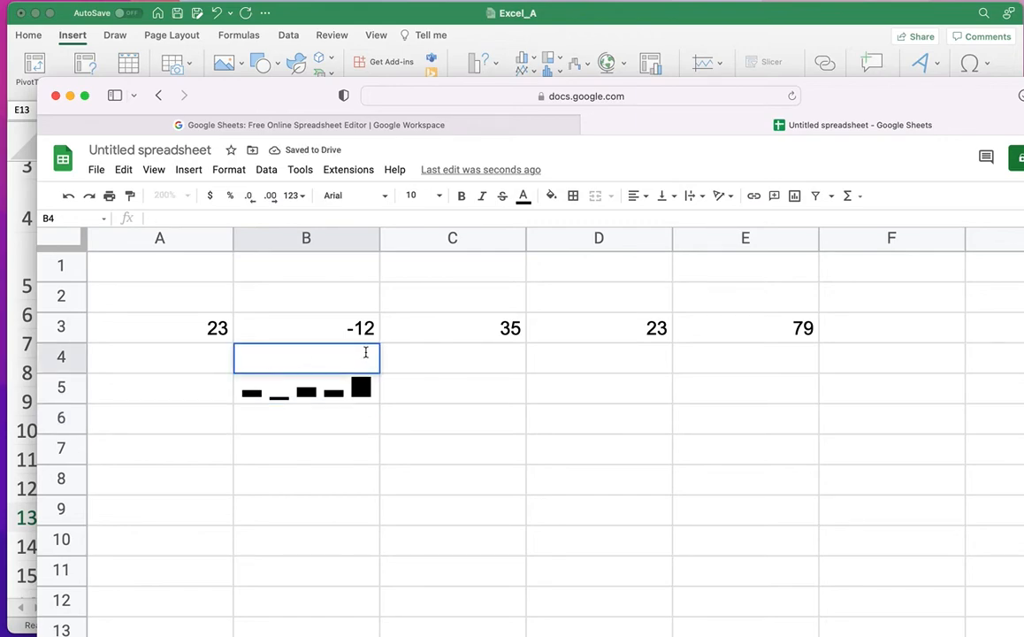
{"action": "left_click", "coordinate": [358, 332]}
{"action": "double_click", "coordinate": [357, 331]}
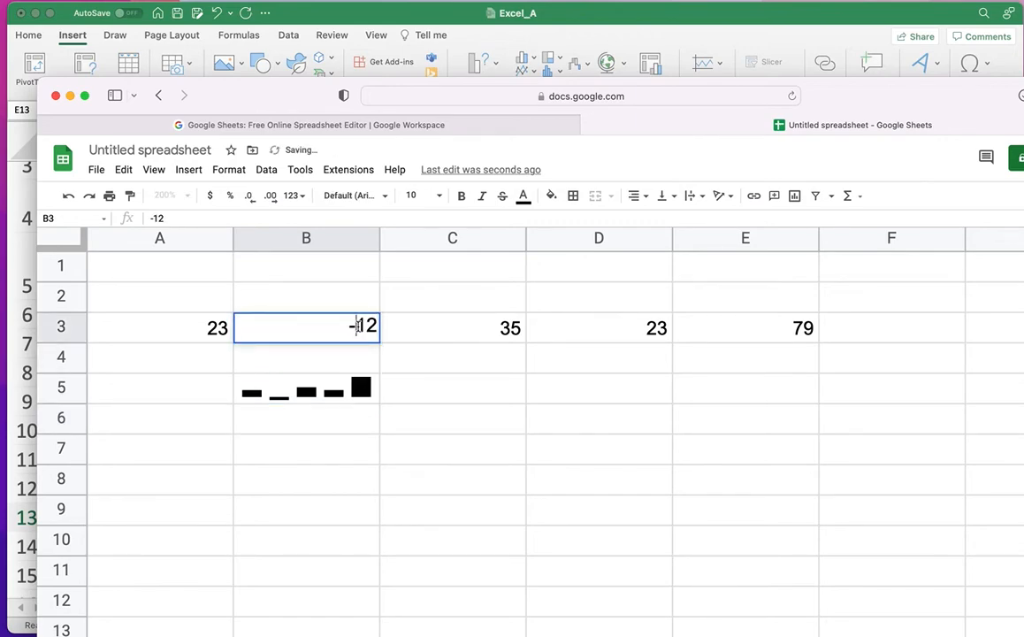
{"action": "key", "text": "BackSpace"}
{"action": "key", "text": "Return"}
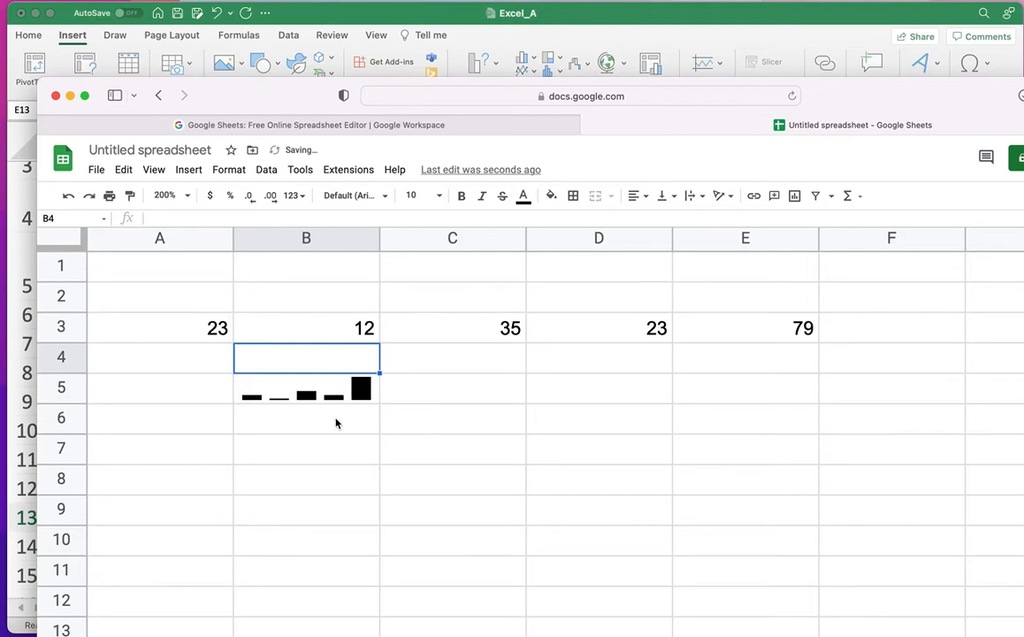
Set B3 to 120 to see how the column sparkline responds.
{"action": "left_click", "coordinate": [365, 333]}
{"action": "type", "text": "0"}
{"action": "key", "text": "Return"}
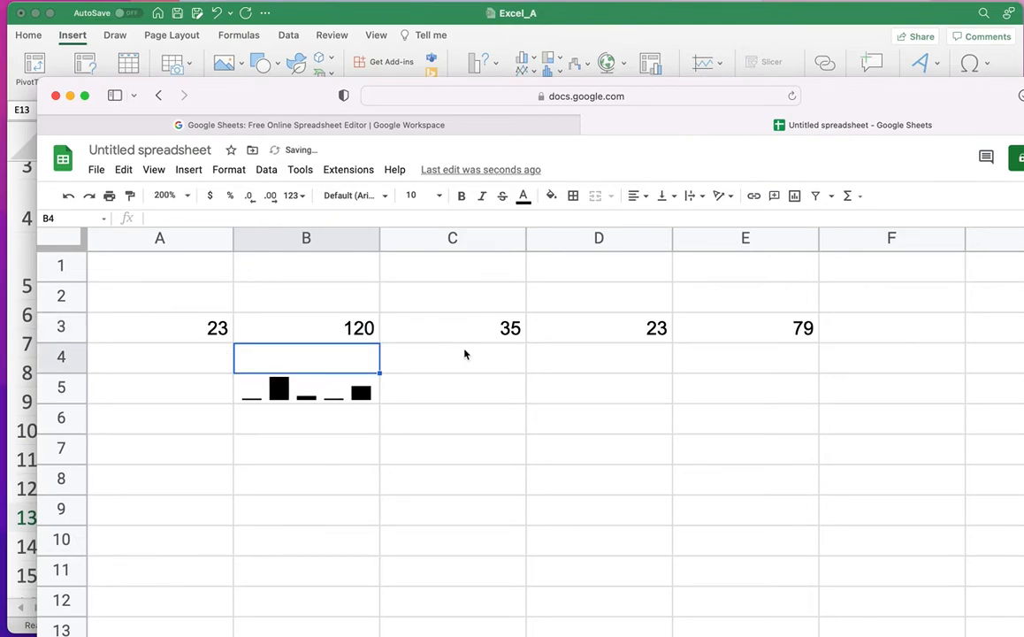
{"action": "left_click", "coordinate": [450, 459]}
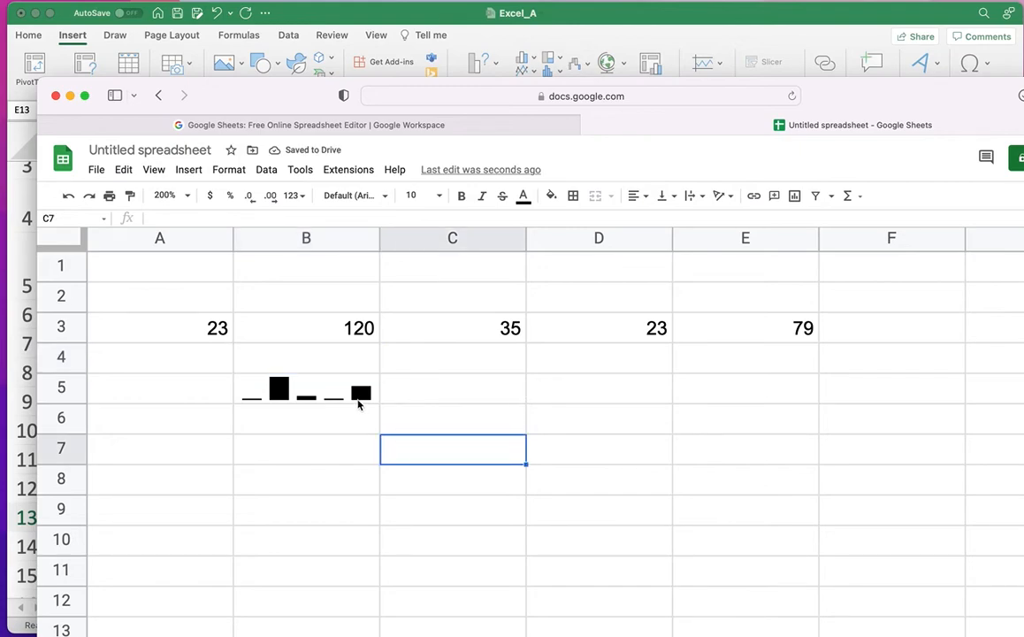
Examine the SPARKLINE function name, the A3:E3 range and the separating comma in B5's formula.
{"action": "left_click", "coordinate": [343, 398]}
{"action": "double_click", "coordinate": [344, 398]}
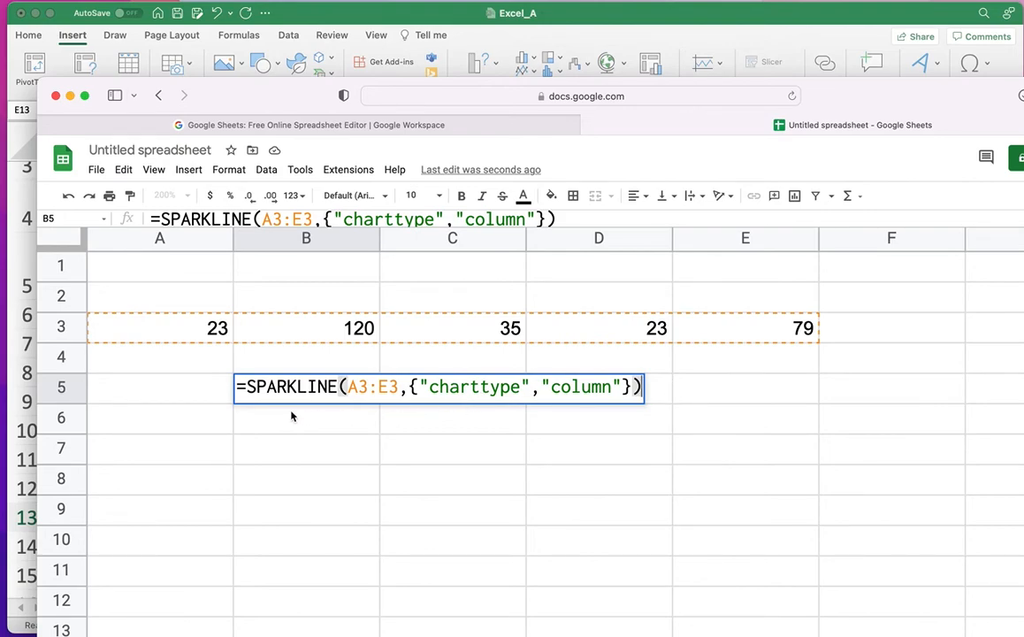
{"action": "left_click_drag", "start_coordinate": [236, 386], "coordinate": [313, 387]}
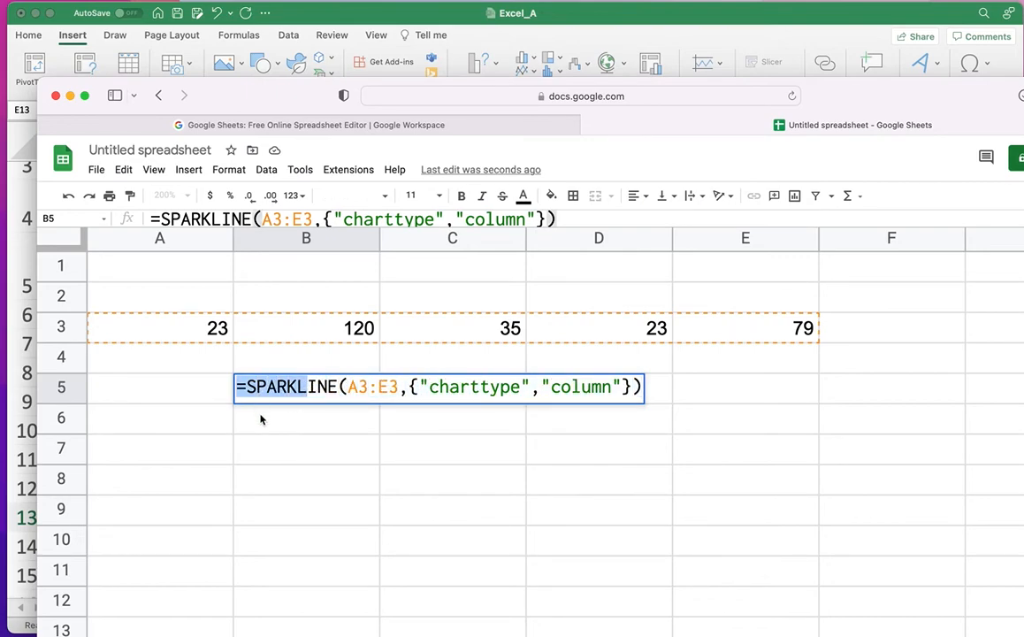
{"action": "left_click_drag", "start_coordinate": [247, 386], "coordinate": [399, 387]}
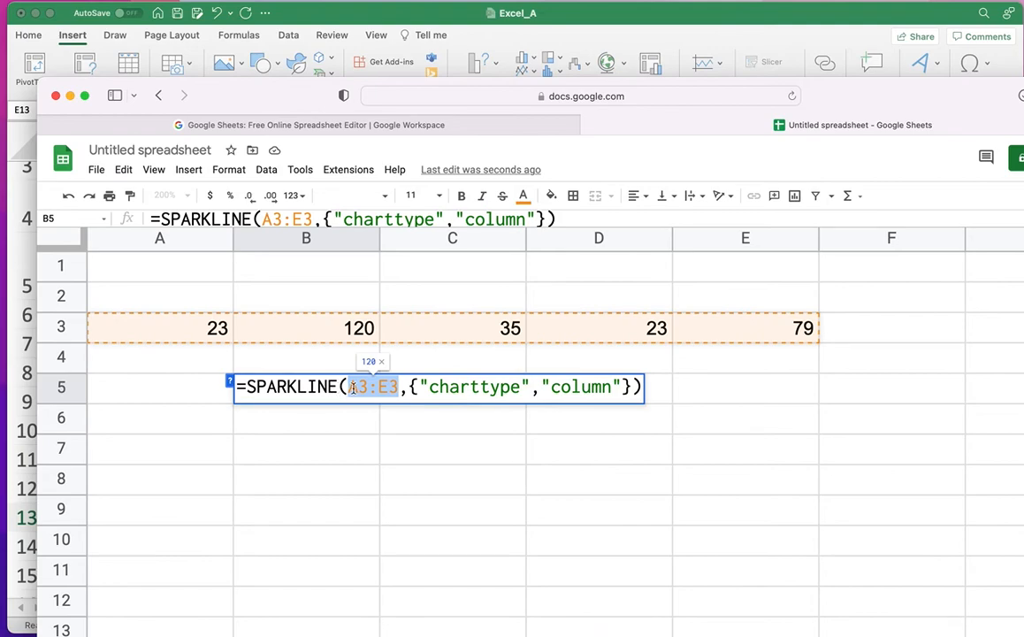
{"action": "double_click", "coordinate": [403, 390]}
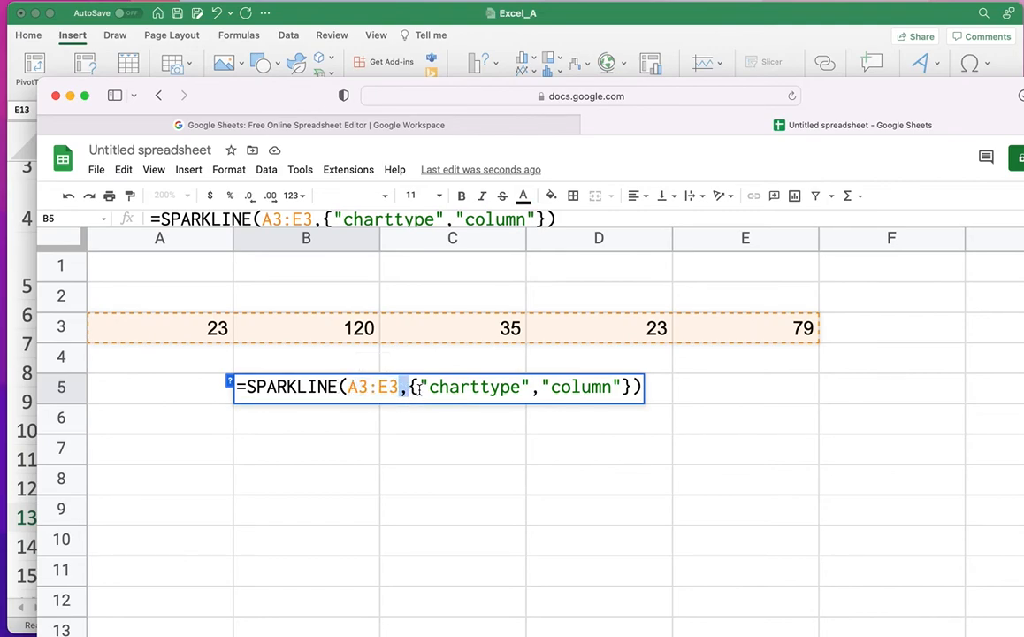
Remove the comma and the curly-brace options array from B5, reducing the formula to =SPARKLINE(A3:E3).
{"action": "left_click_drag", "start_coordinate": [408, 390], "coordinate": [631, 386]}
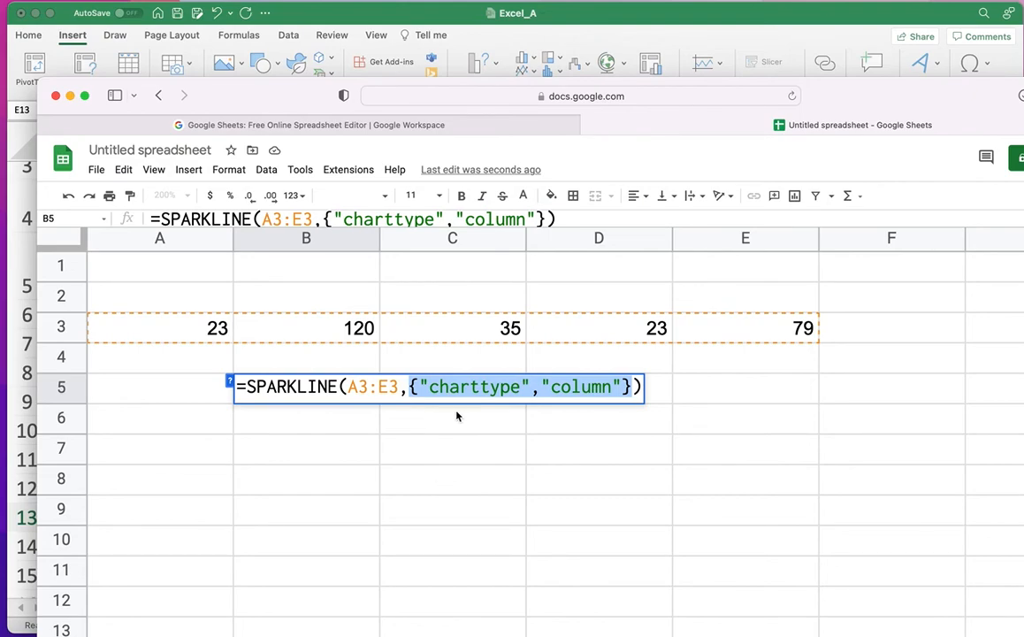
{"action": "key", "text": "BackSpace"}
{"action": "key", "text": "BackSpace"}
{"action": "key", "text": "Return"}
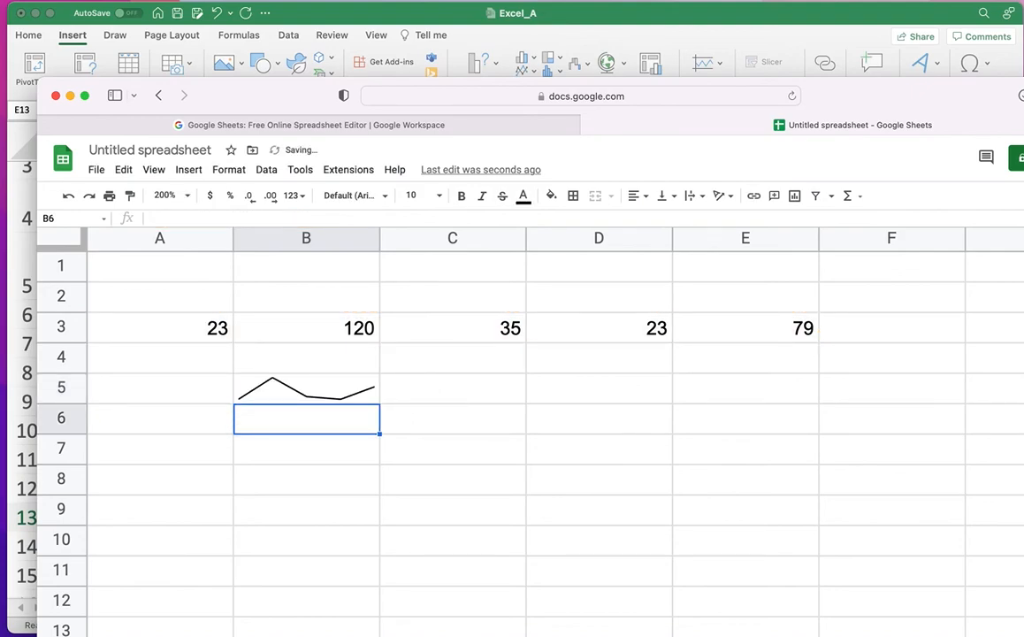
Extend B5's formula after A3:E3 with a comma and {"charttype","winloss", and commit it.
{"action": "scroll", "coordinate": [531, 389], "scroll_direction": "right", "scroll_amount": 5}
{"action": "scroll", "coordinate": [466, 383], "scroll_direction": "left", "scroll_amount": 5}
{"action": "left_click", "coordinate": [344, 398]}
{"action": "double_click", "coordinate": [343, 397]}
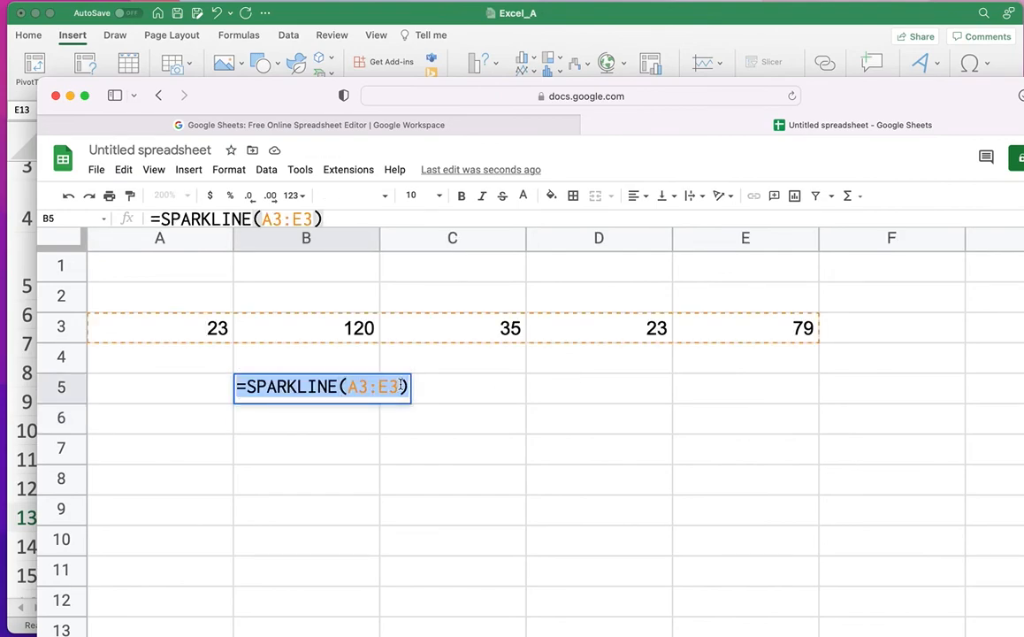
{"action": "left_click", "coordinate": [400, 387]}
{"action": "type", "text": ", "}
{"action": "type", "text": "{\"cha"}
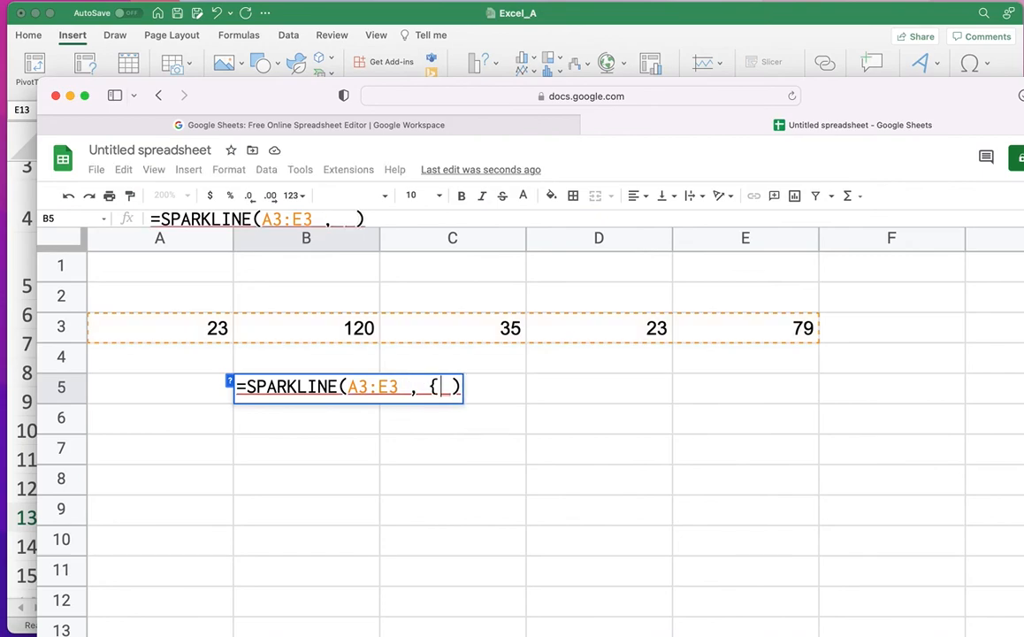
{"action": "type", "text": "rttype\""}
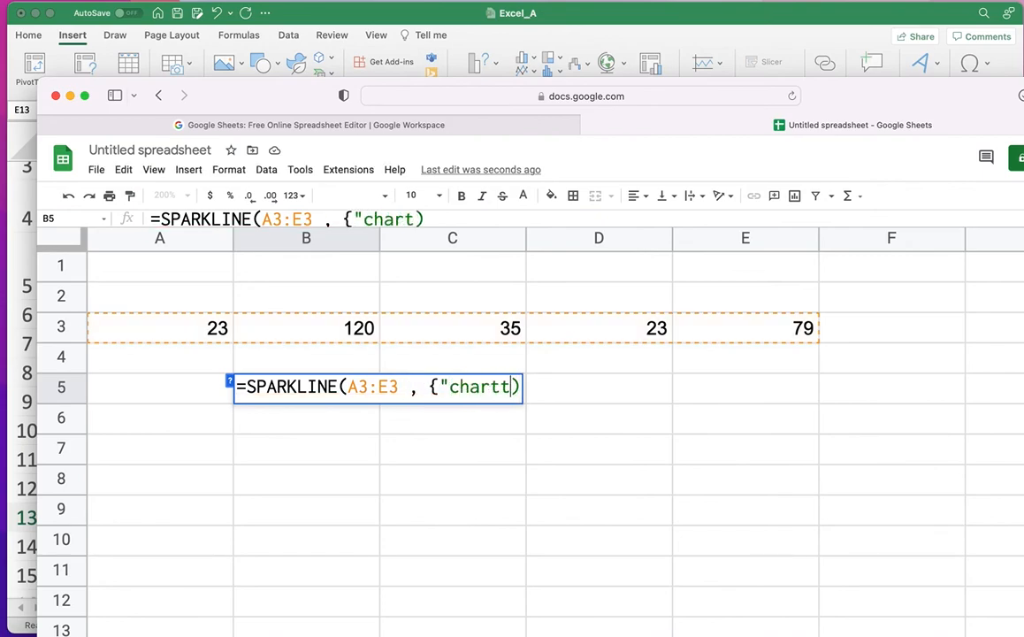
{"action": "type", "text": ",\"winloss\""}
{"action": "key", "text": "Return"}
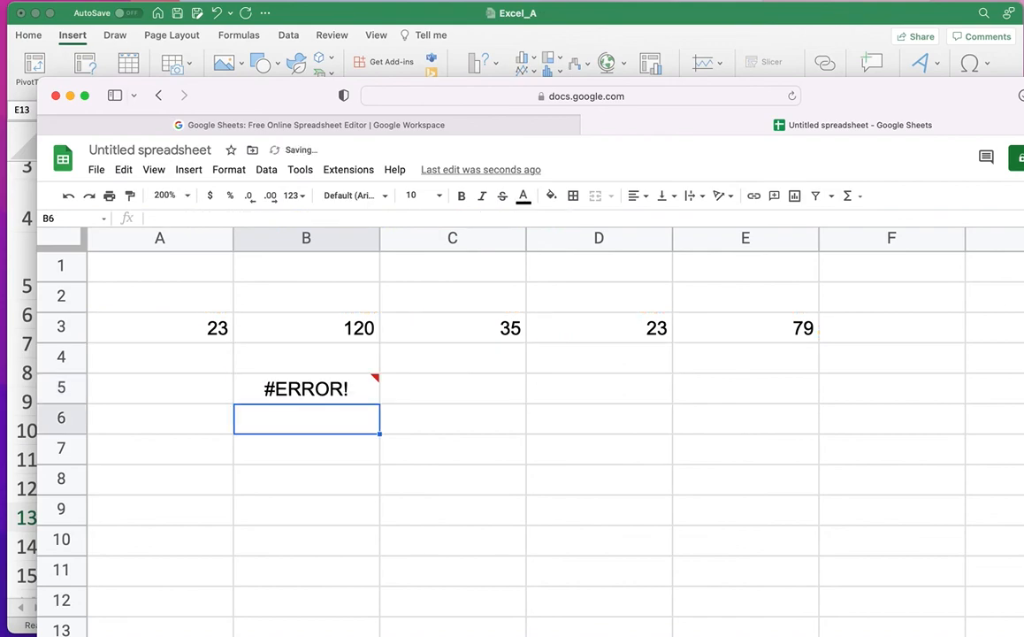
Add the missing closing curly brace after "winloss" so B5 reads =SPARKLINE(A3:E3 , {"charttype","winloss"}).
{"action": "double_click", "coordinate": [286, 393]}
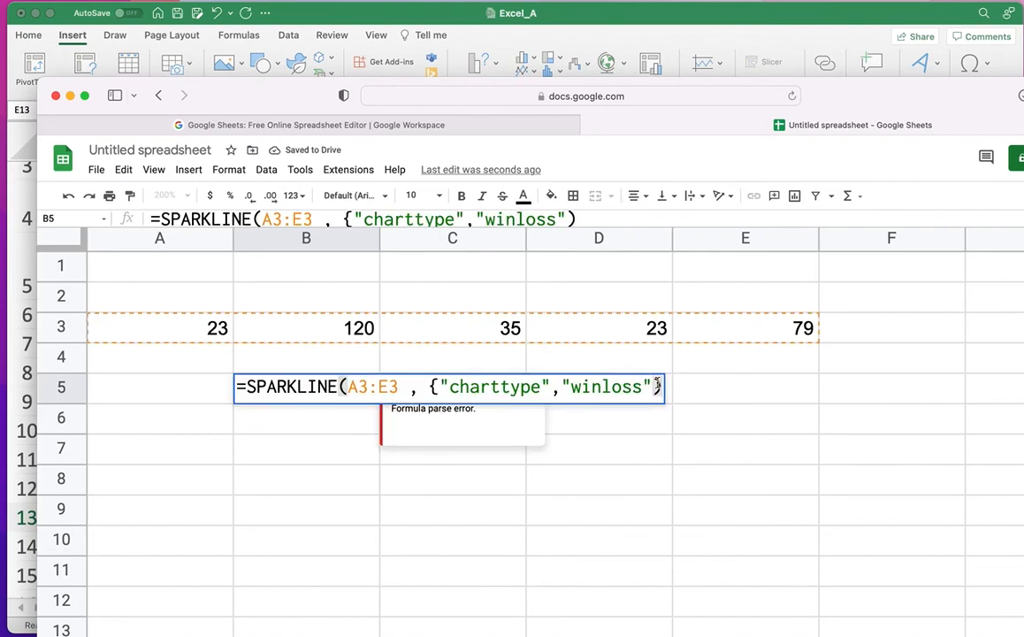
{"action": "left_click", "coordinate": [655, 388]}
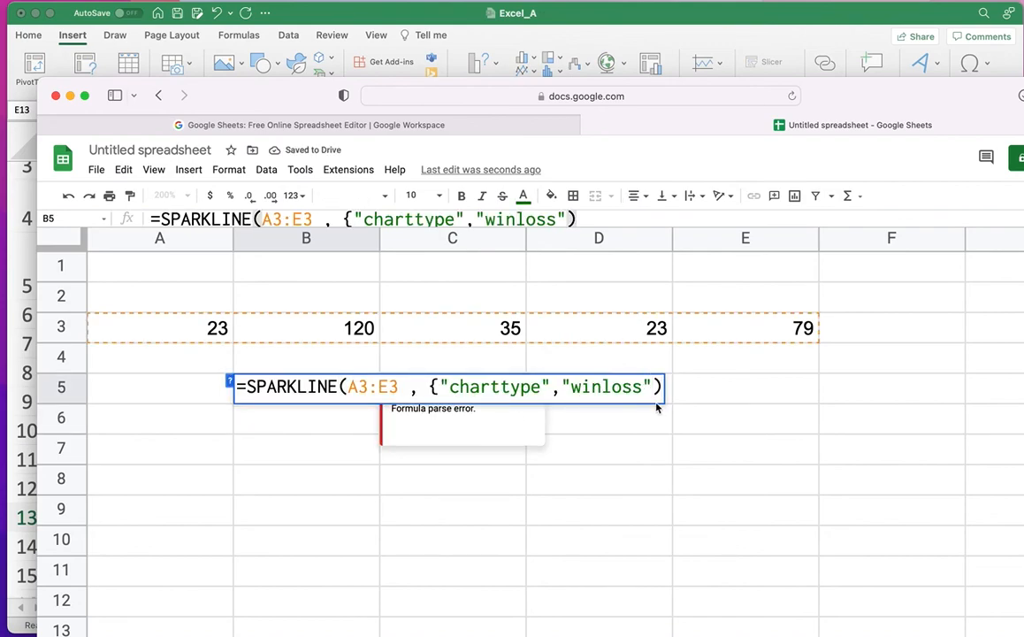
{"action": "type", "text": "}"}
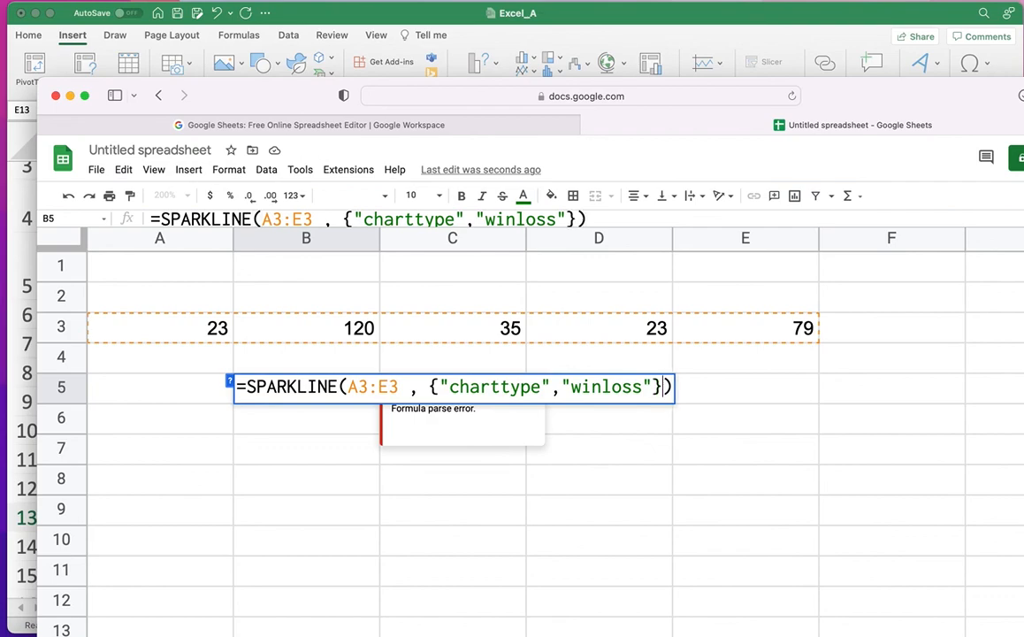
{"action": "key", "text": "Return"}
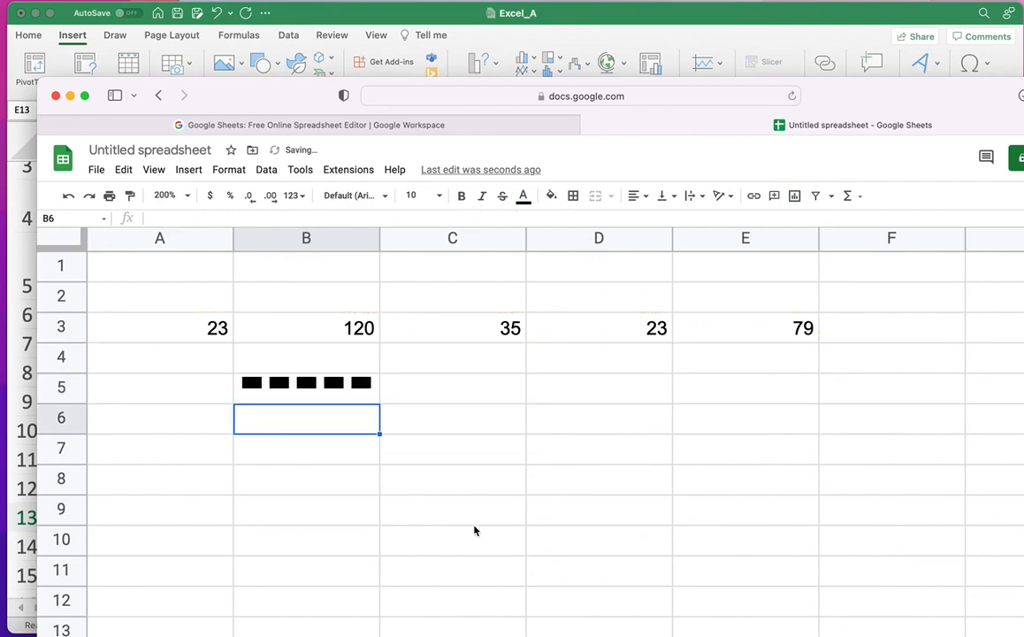
Review the completed winloss sparkline formula in B5.
{"action": "double_click", "coordinate": [359, 392]}
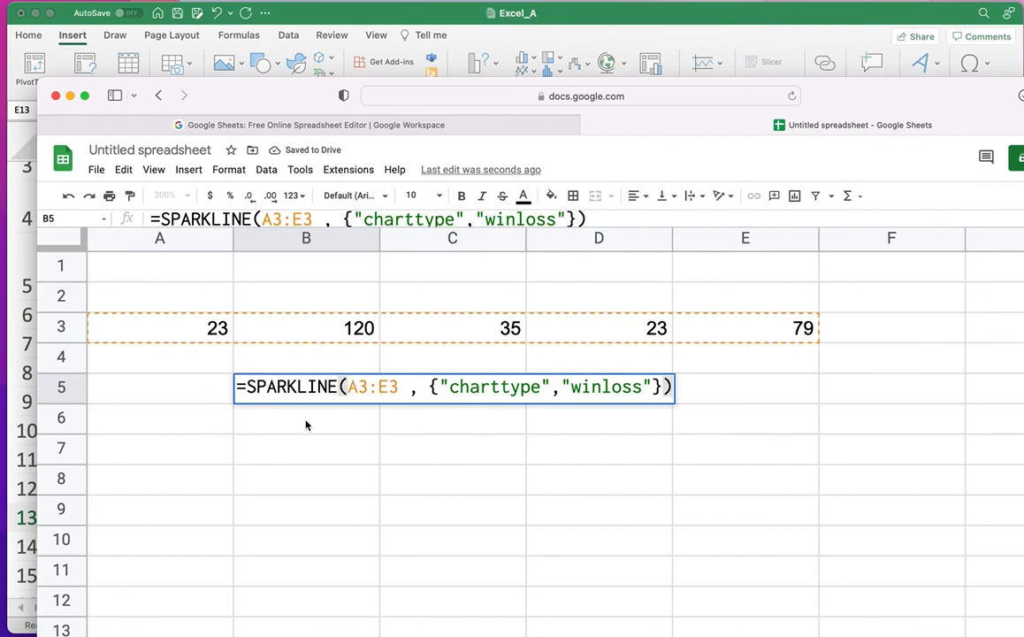
{"action": "scroll", "coordinate": [306, 426], "scroll_direction": "right", "scroll_amount": 18}
{"action": "scroll", "coordinate": [306, 425], "scroll_direction": "left", "scroll_amount": 18}
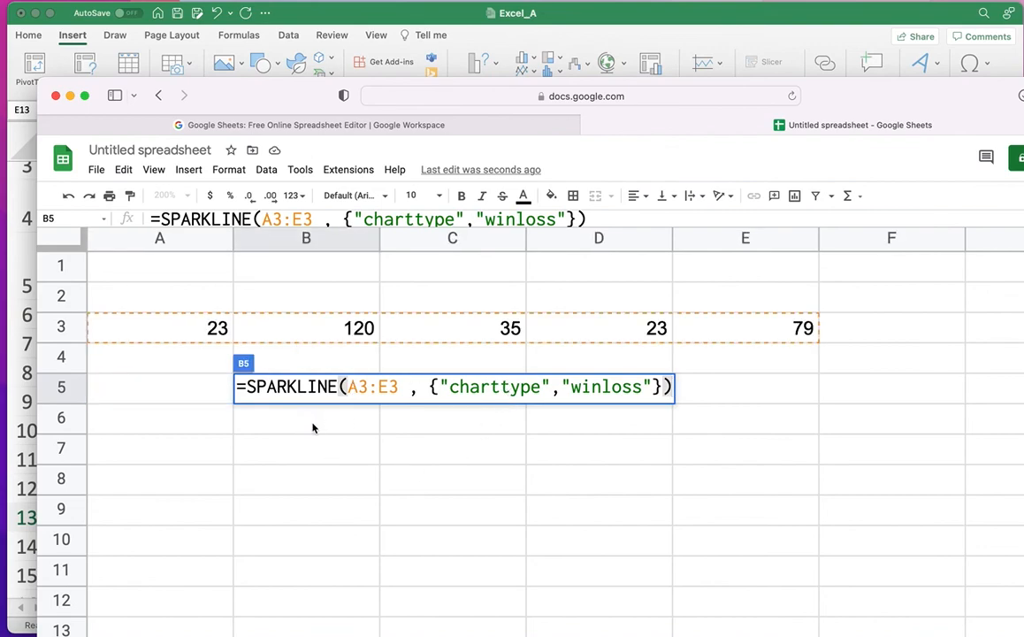
{"action": "key", "text": "Return"}
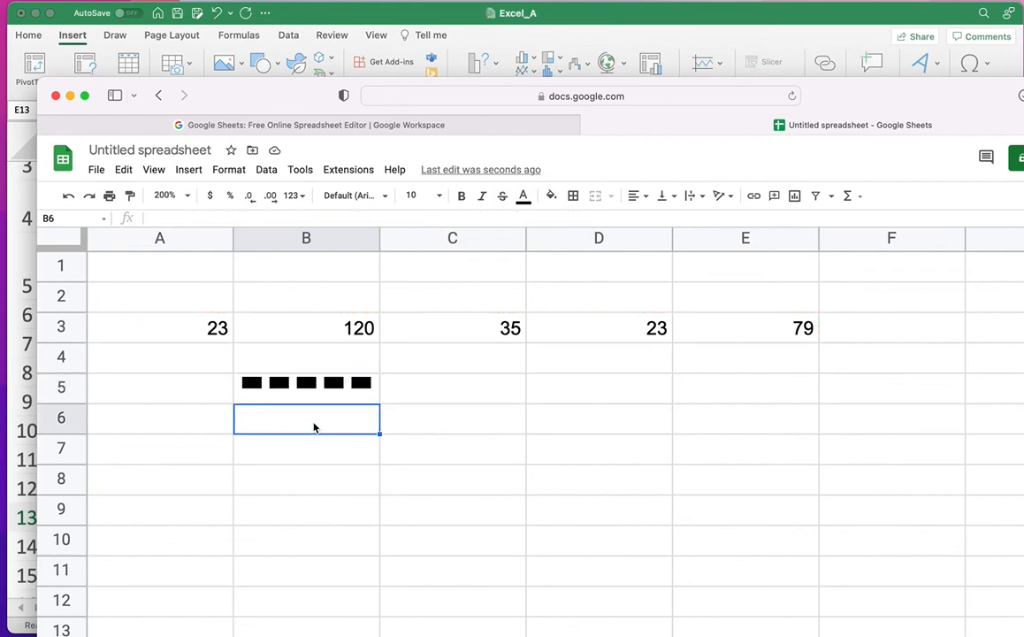
Minimize the Google Sheets browser window and return to the product table on Excel's Sparklines sheet.
{"action": "left_click", "coordinate": [70, 96]}
{"action": "scroll", "coordinate": [498, 348], "scroll_direction": "up", "scroll_amount": 2}
{"action": "scroll", "coordinate": [498, 349], "scroll_direction": "up", "scroll_amount": 1}
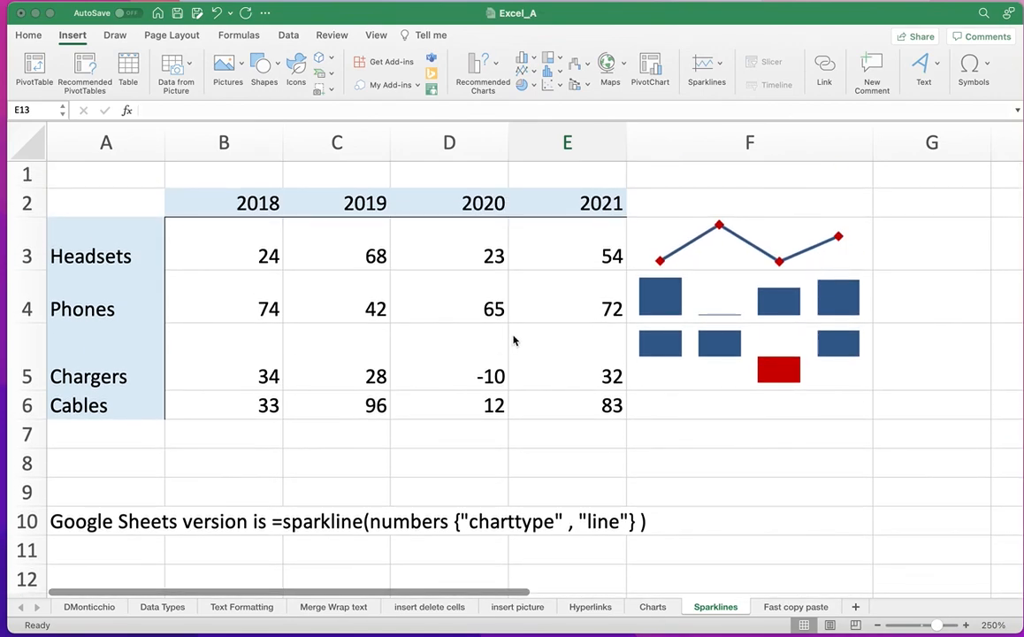
{"action": "scroll", "coordinate": [708, 314], "scroll_direction": "down", "scroll_amount": 1}
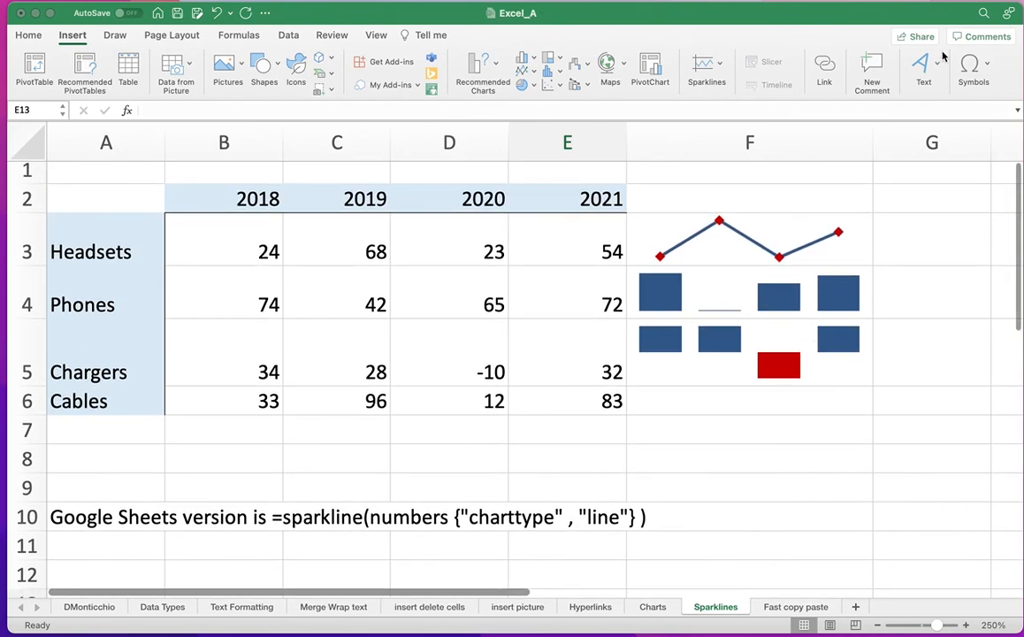